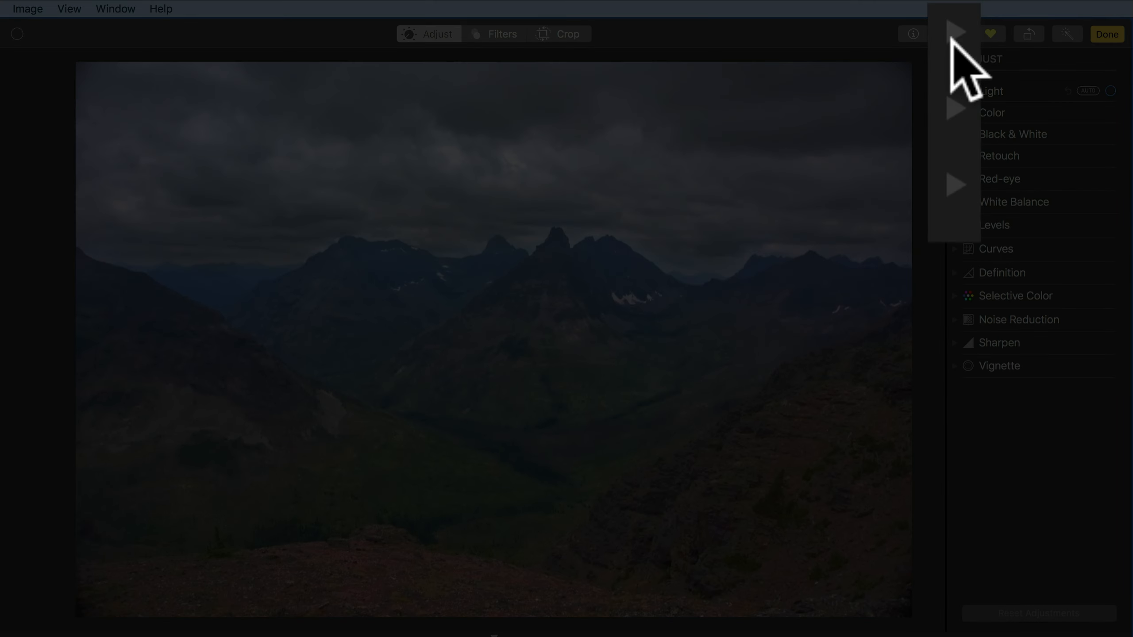
# - Expand the Light and Color adjustments together with their detailed options
pyautogui.click(954, 93)
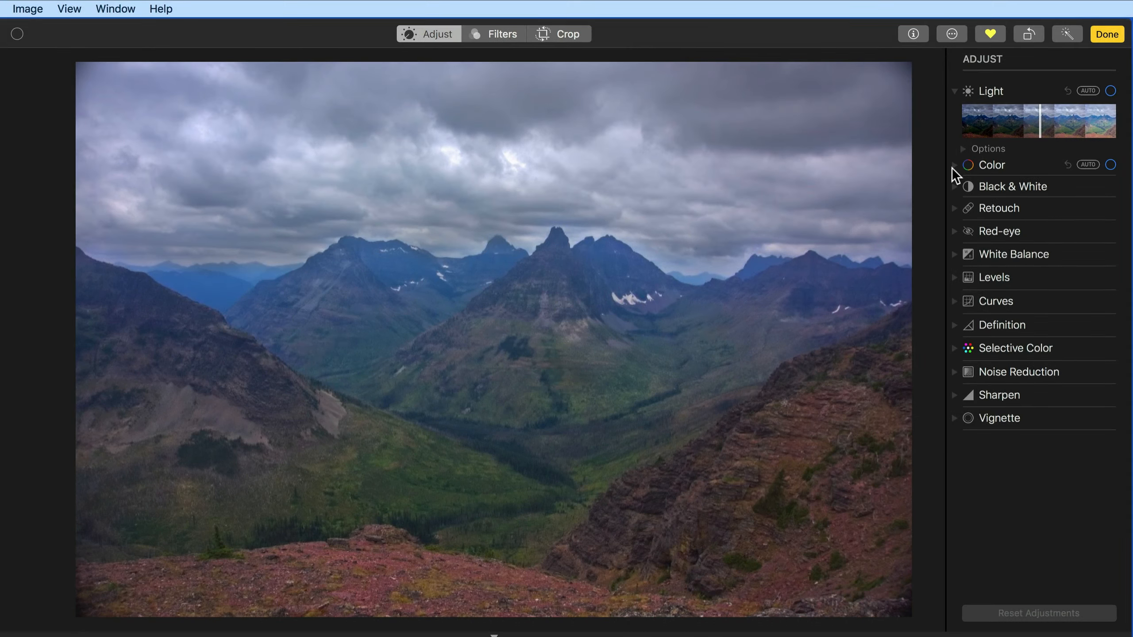
pyautogui.click(954, 165)
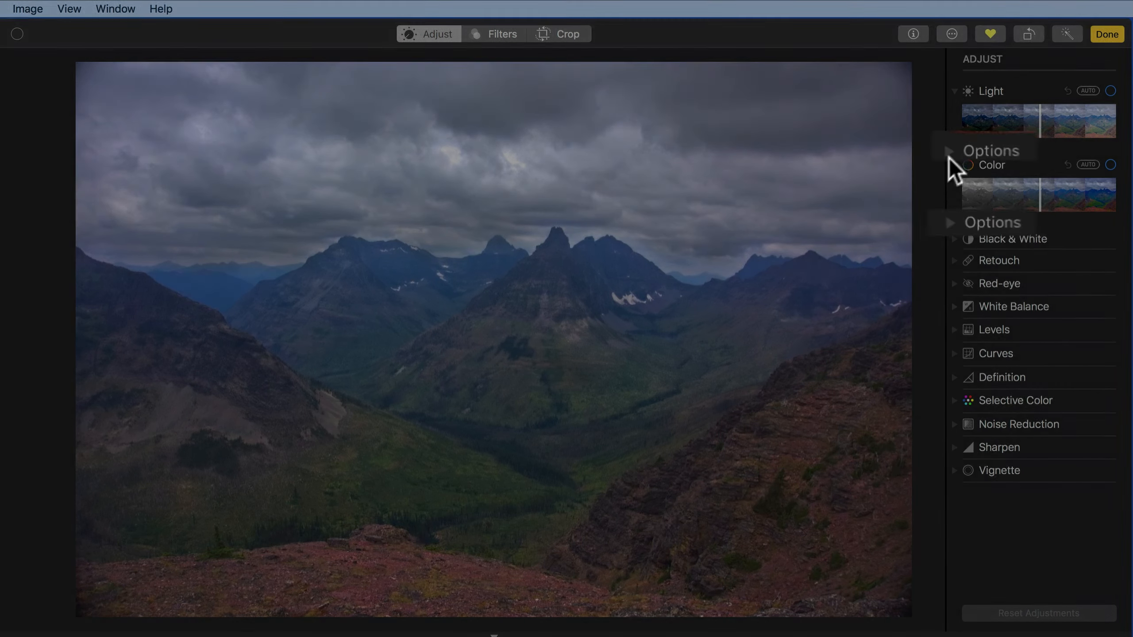
pyautogui.click(962, 150)
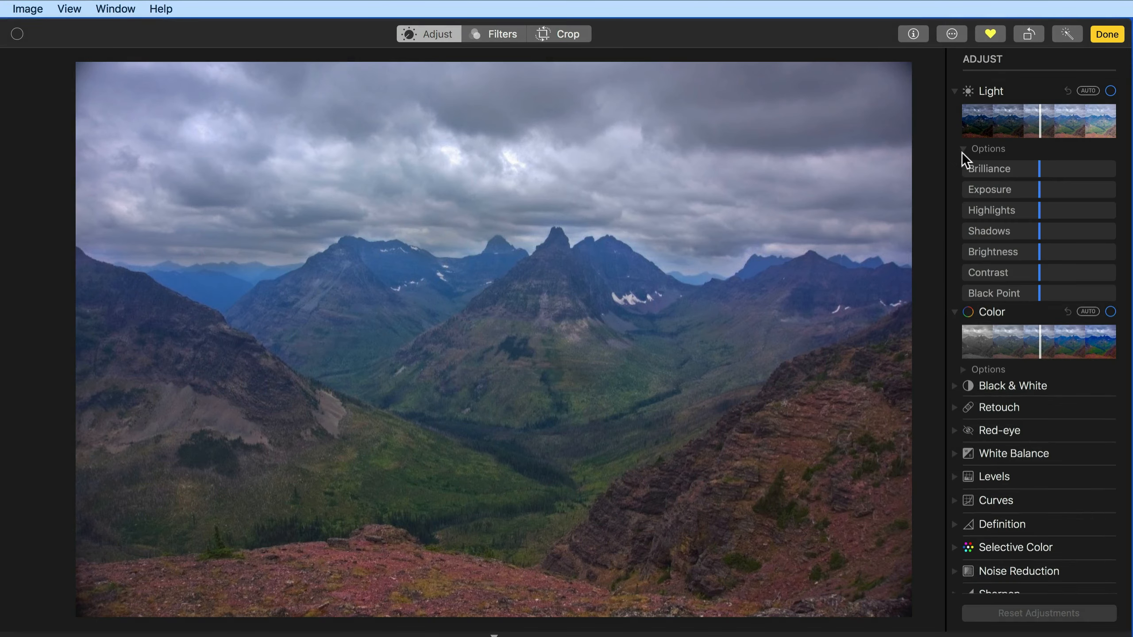
pyautogui.click(960, 371)
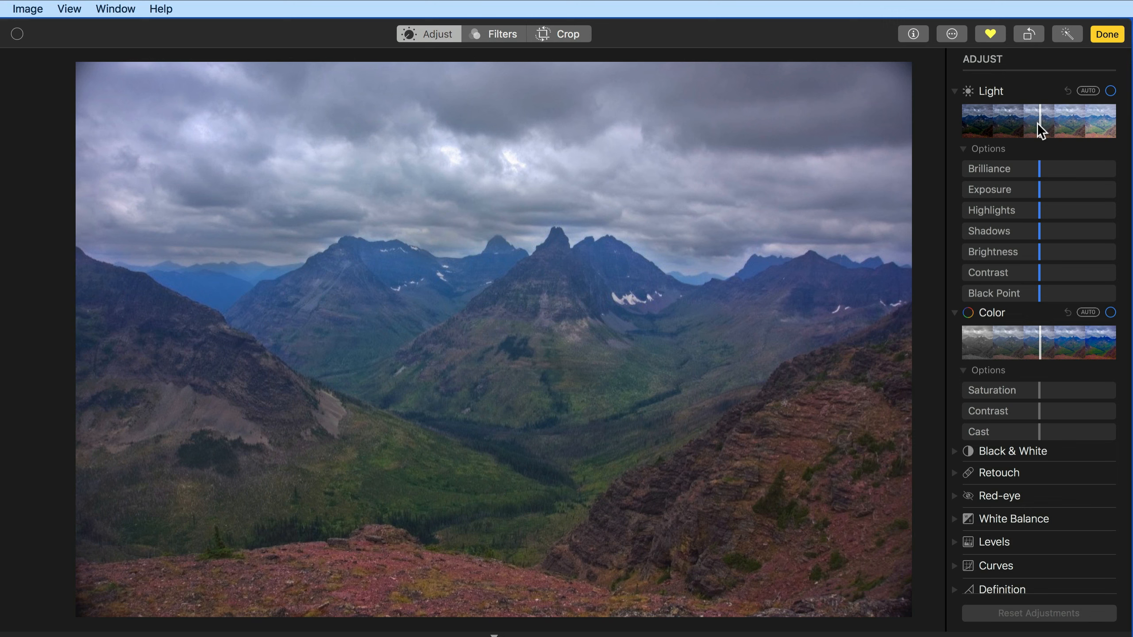
# - Raise the photo's overall Light level slightly and reset the Light adjustment
pyautogui.moveTo(1038, 124)
pyautogui.mouseDown()
pyautogui.moveTo(1014, 125)
pyautogui.moveTo(1068, 131)
pyautogui.moveTo(1029, 131)
pyautogui.moveTo(1051, 137)
pyautogui.mouseUp()
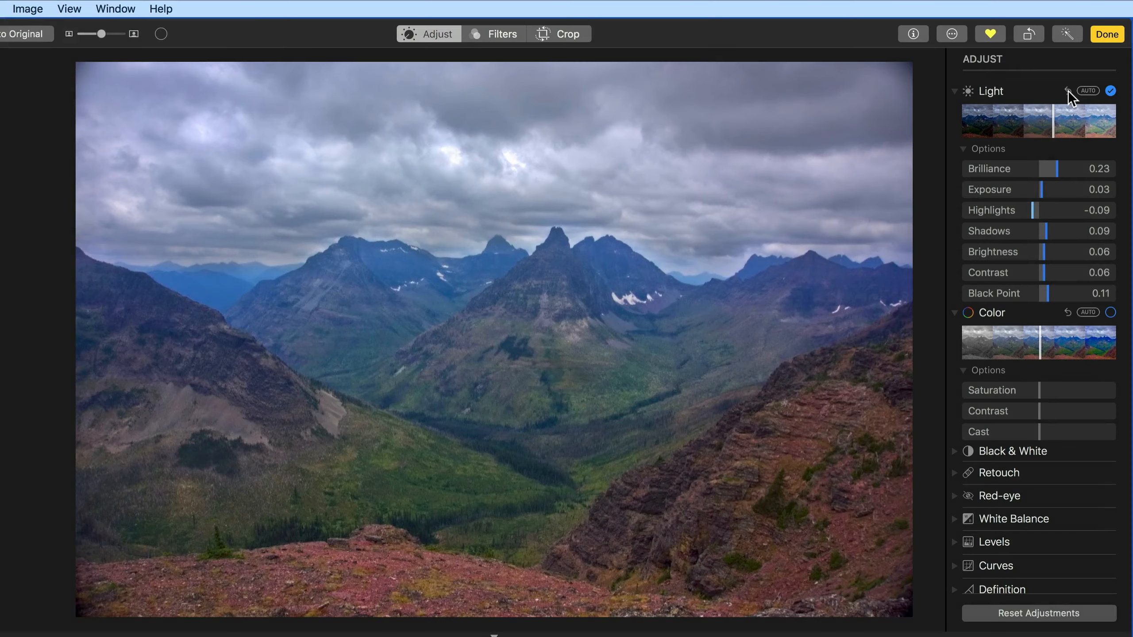
pyautogui.click(1068, 90)
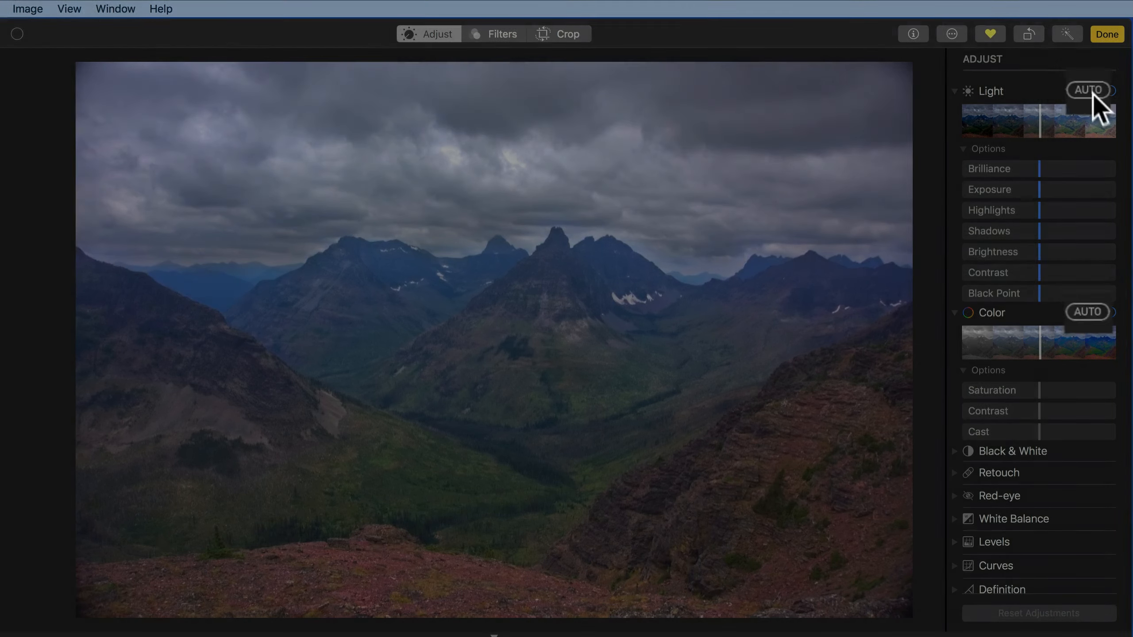
# - Auto-adjust the photo's Light and toggle the adjustment off and on to compare the effect
pyautogui.click(1091, 91)
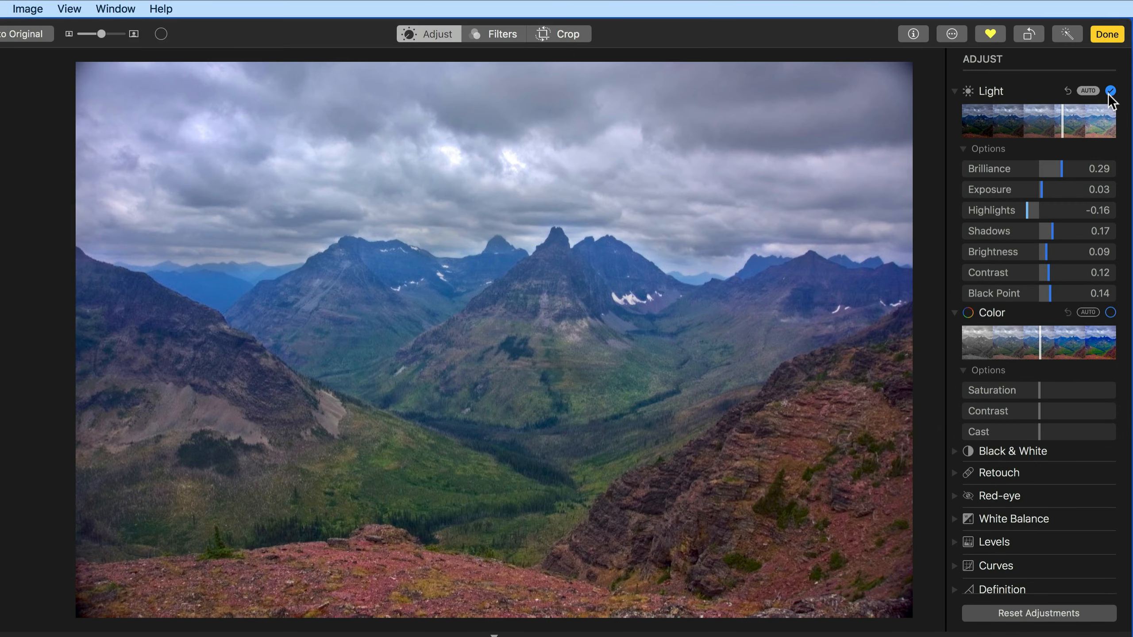
pyautogui.click(1111, 92)
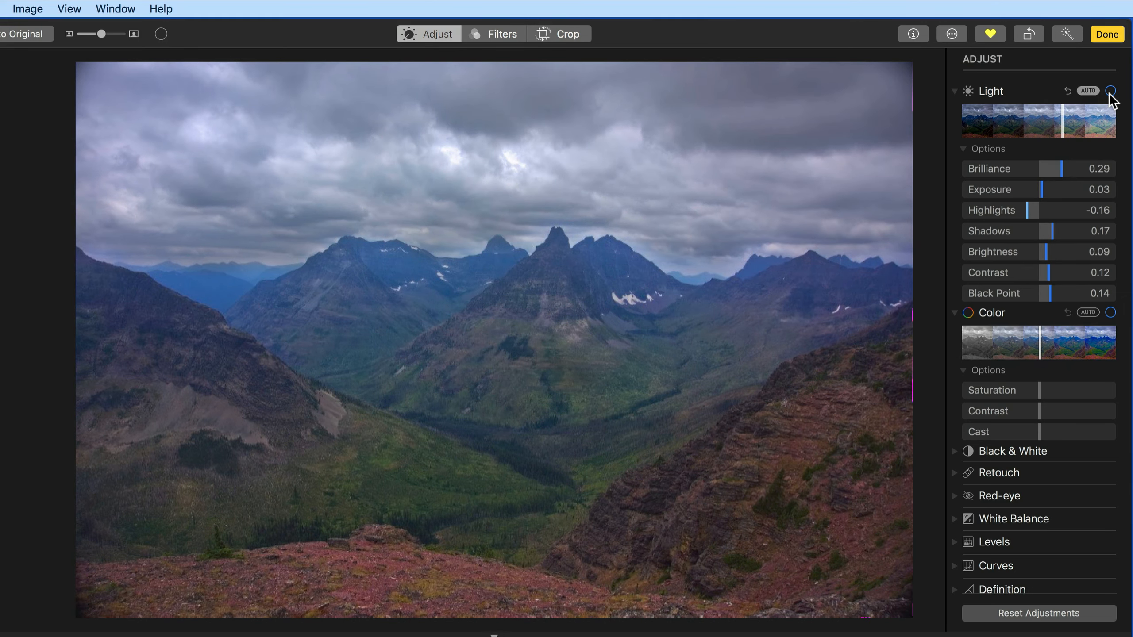
pyautogui.click(1111, 92)
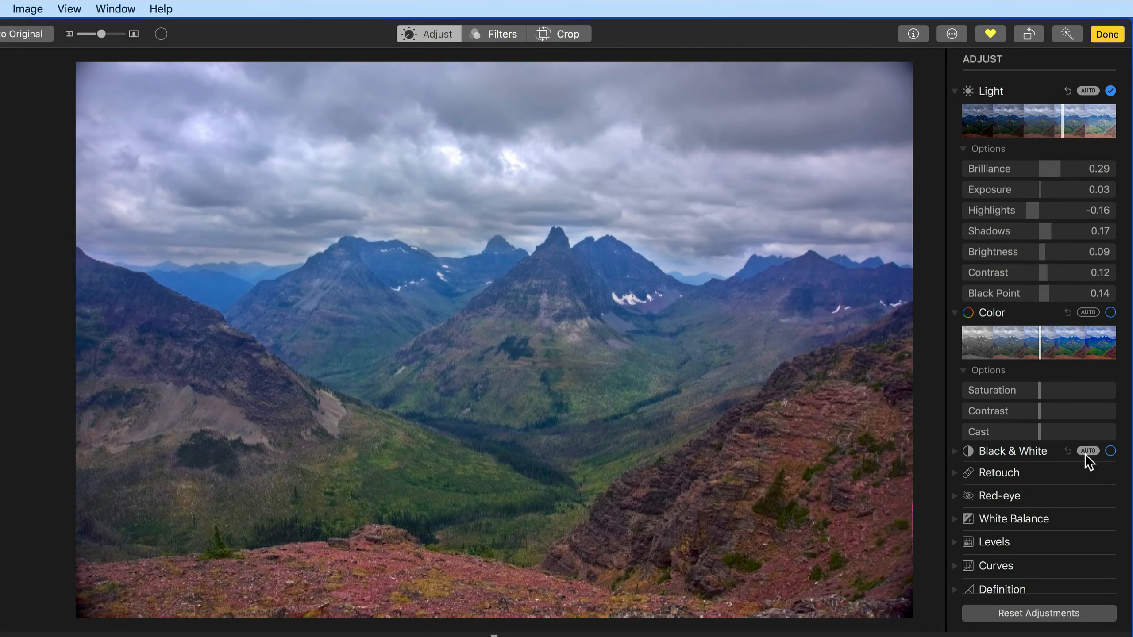
# - Apply the automatic Black & White conversion and toggle it to compare, leaving it switched off
pyautogui.click(1086, 452)
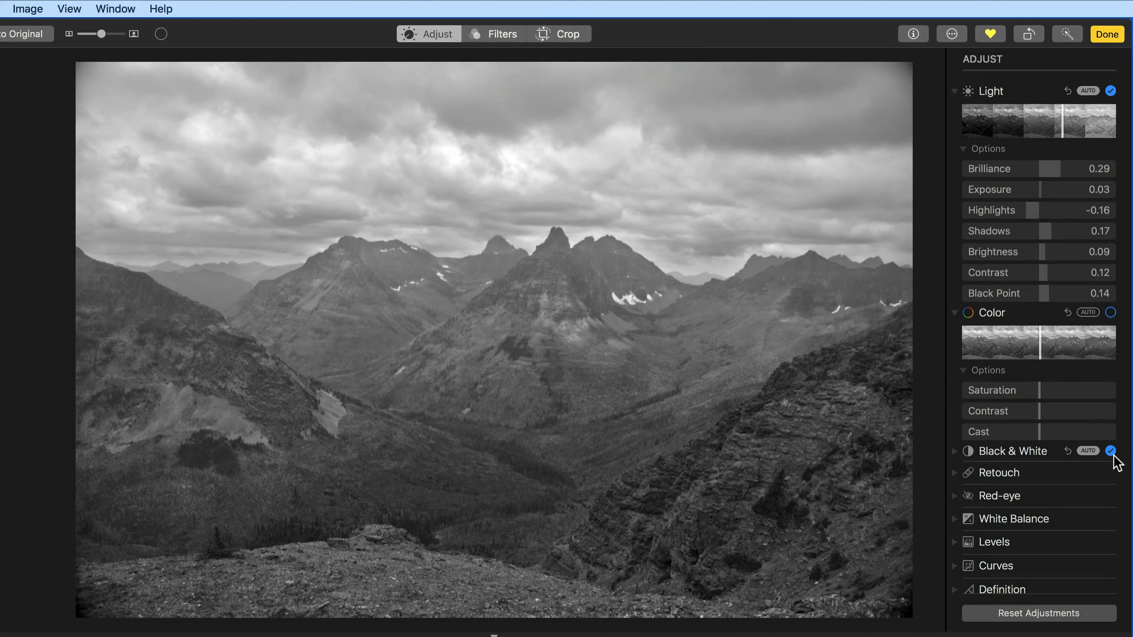
pyautogui.click(1111, 451)
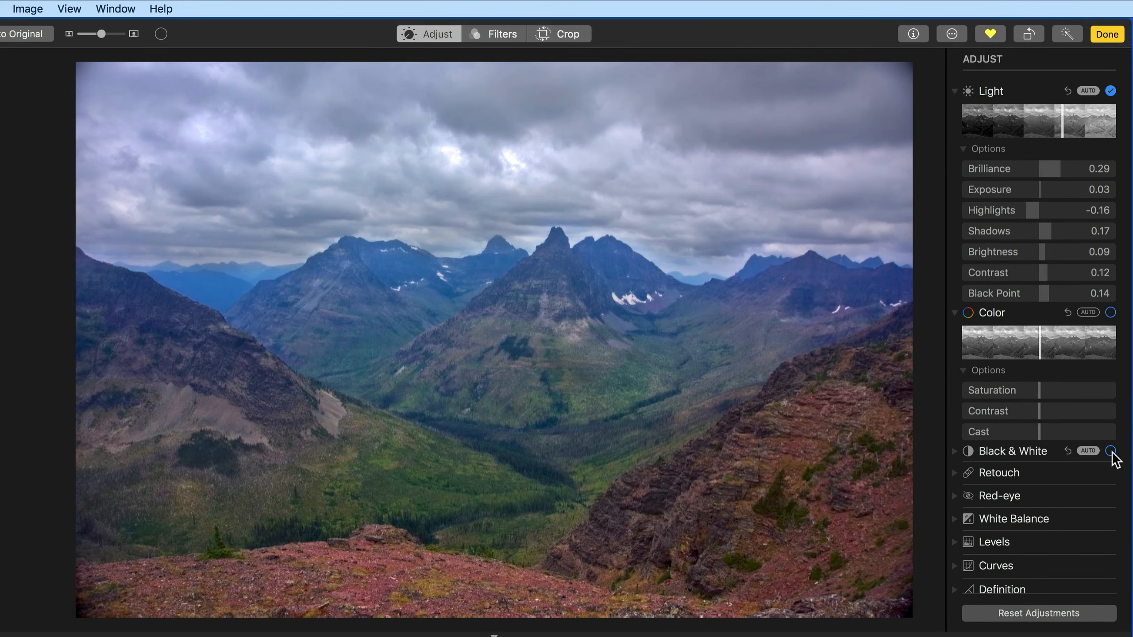
pyautogui.click(1111, 452)
pyautogui.click(1111, 452)
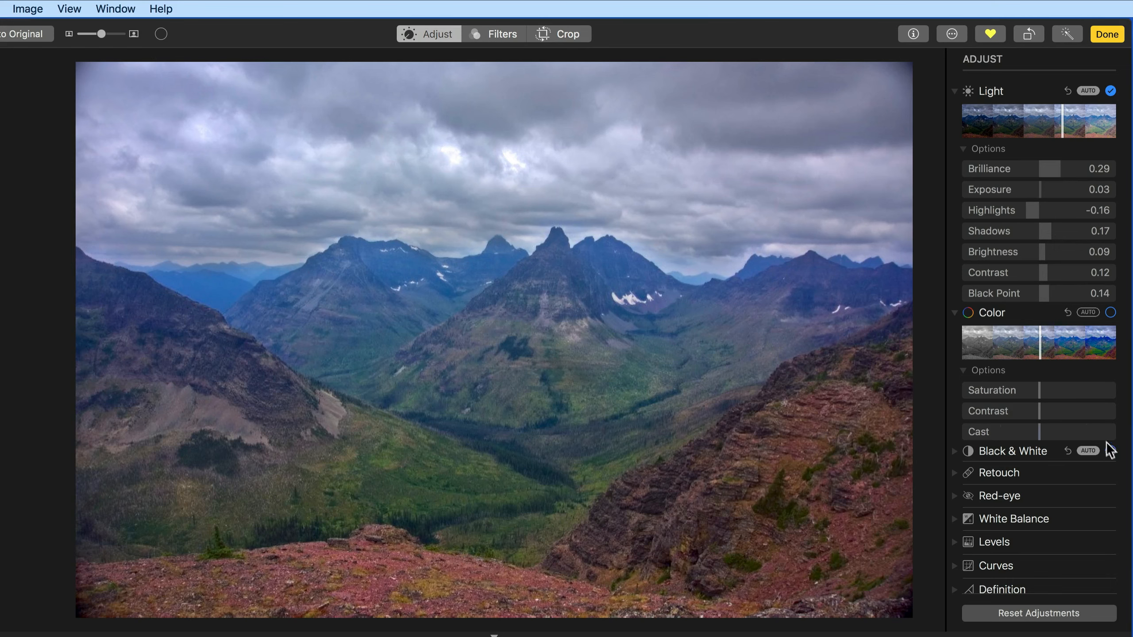
# - Lower the overall Light level slightly and reset all adjustments on the photo
pyautogui.moveTo(1060, 133); pyautogui.dragTo(1054, 134)
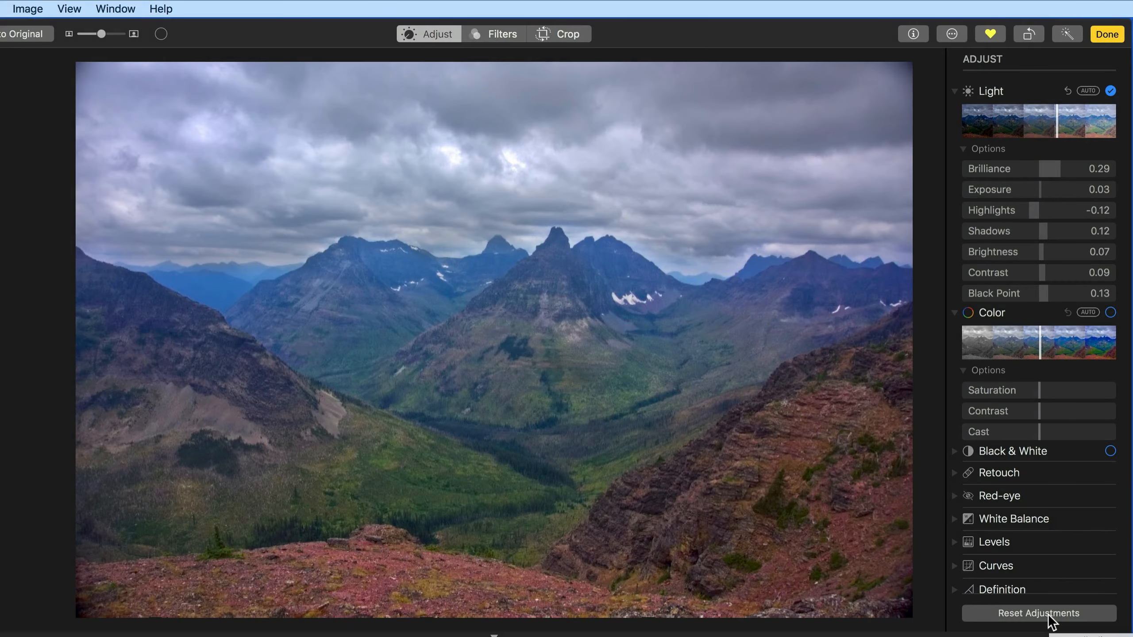
pyautogui.click(1044, 614)
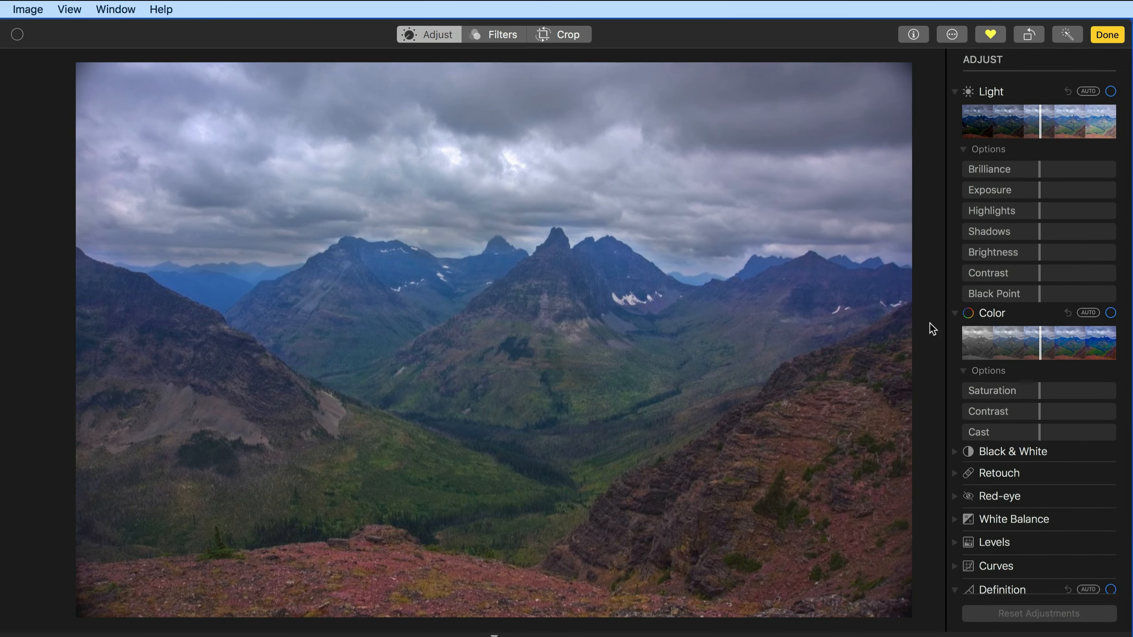
# - Show the histogram above the photo's adjustments
pyautogui.click(68, 10)
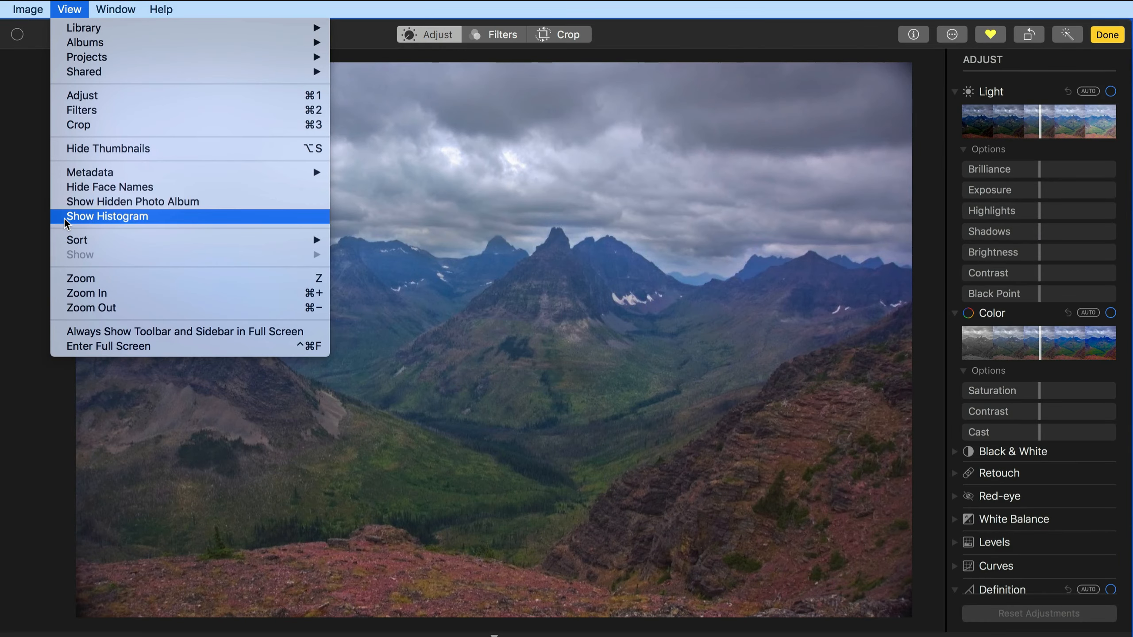
pyautogui.click(64, 219)
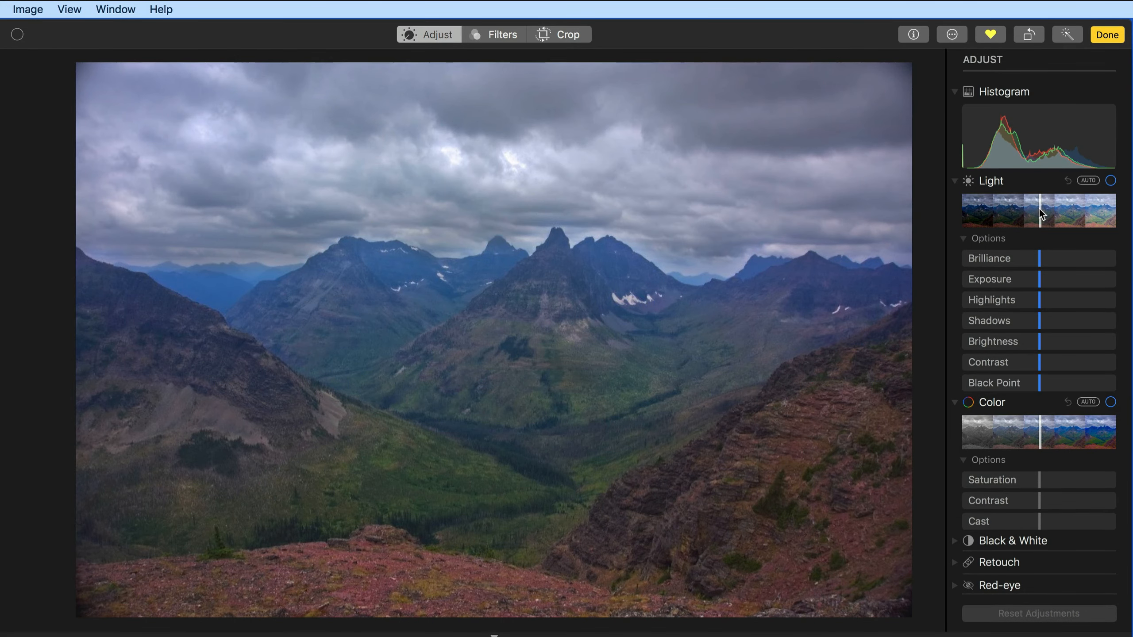
# - Darken the photo strongly with the overall Light level and return it to neutral while watching the histogram
pyautogui.moveTo(1040, 214)
pyautogui.mouseDown()
pyautogui.moveTo(1008, 215)
pyautogui.moveTo(1099, 206)
pyautogui.moveTo(981, 214)
pyautogui.mouseUp()
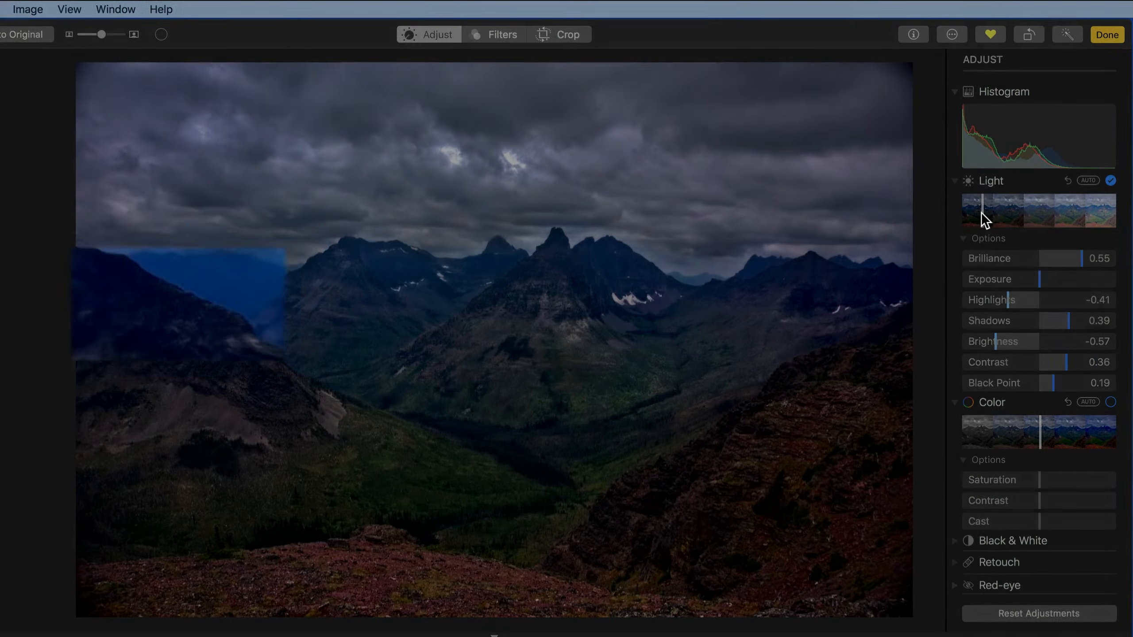
pyautogui.moveTo(980, 213)
pyautogui.mouseDown()
pyautogui.moveTo(1115, 205)
pyautogui.moveTo(1039, 218)
pyautogui.mouseUp()
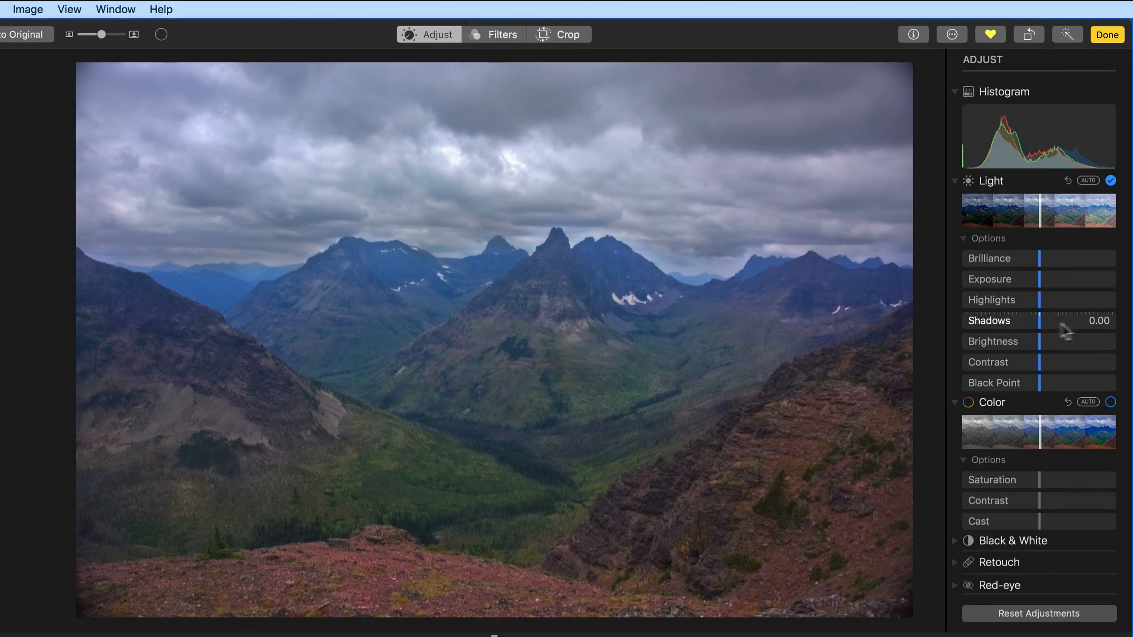
# - Set the Light adjustment's Shadows value to 0.30
pyautogui.moveTo(1065, 323); pyautogui.dragTo(1037, 319)
pyautogui.doubleClick(1104, 320)
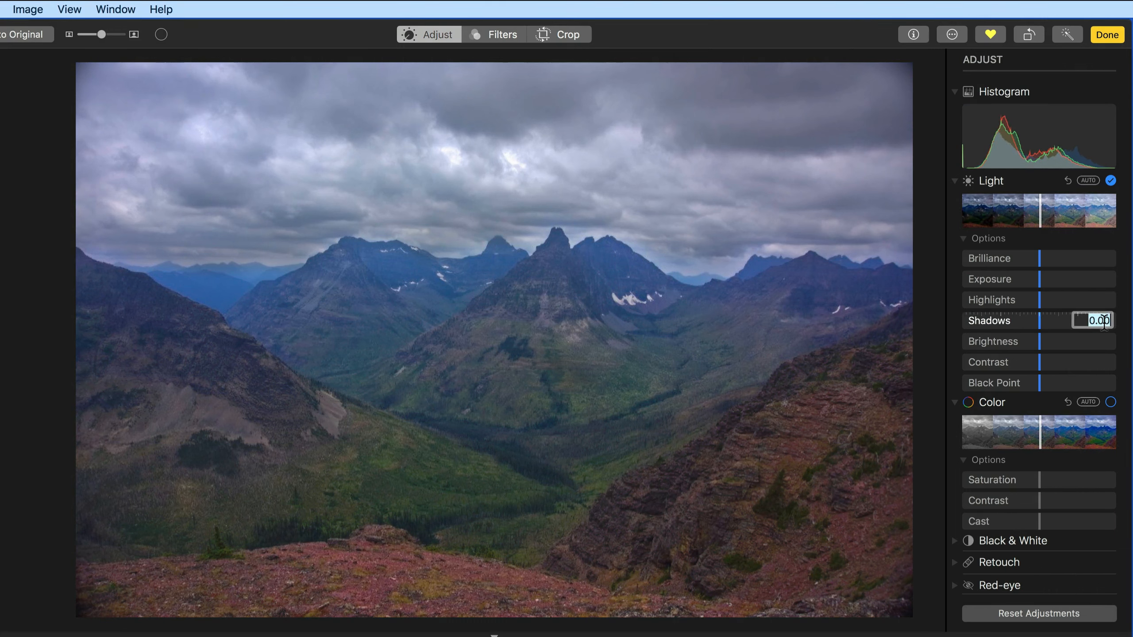
pyautogui.write('0.3')
pyautogui.press('Return')
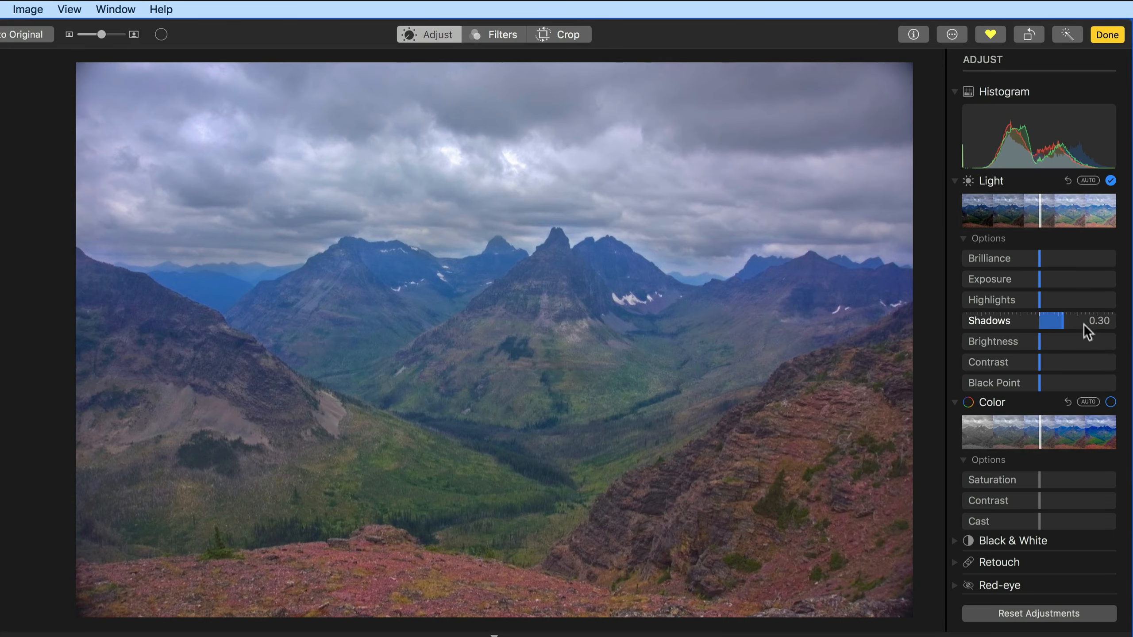
# - Lower the Shadows to -0.17 and return them to 0.00
pyautogui.moveTo(1061, 325); pyautogui.dragTo(1026, 324)
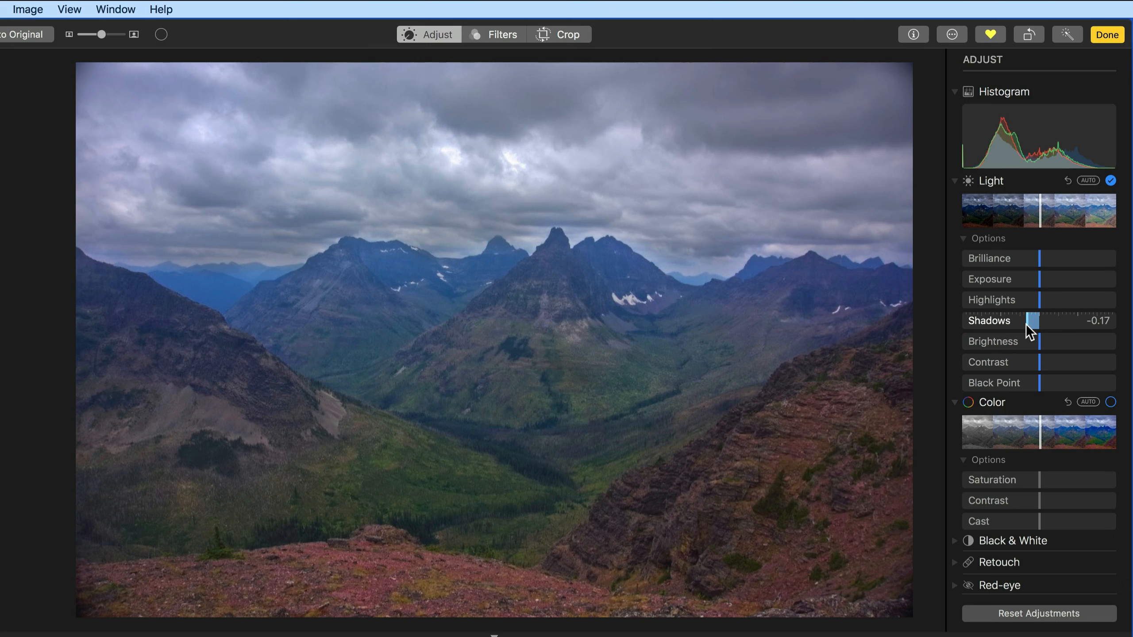
pyautogui.moveTo(1026, 324); pyautogui.dragTo(1040, 328)
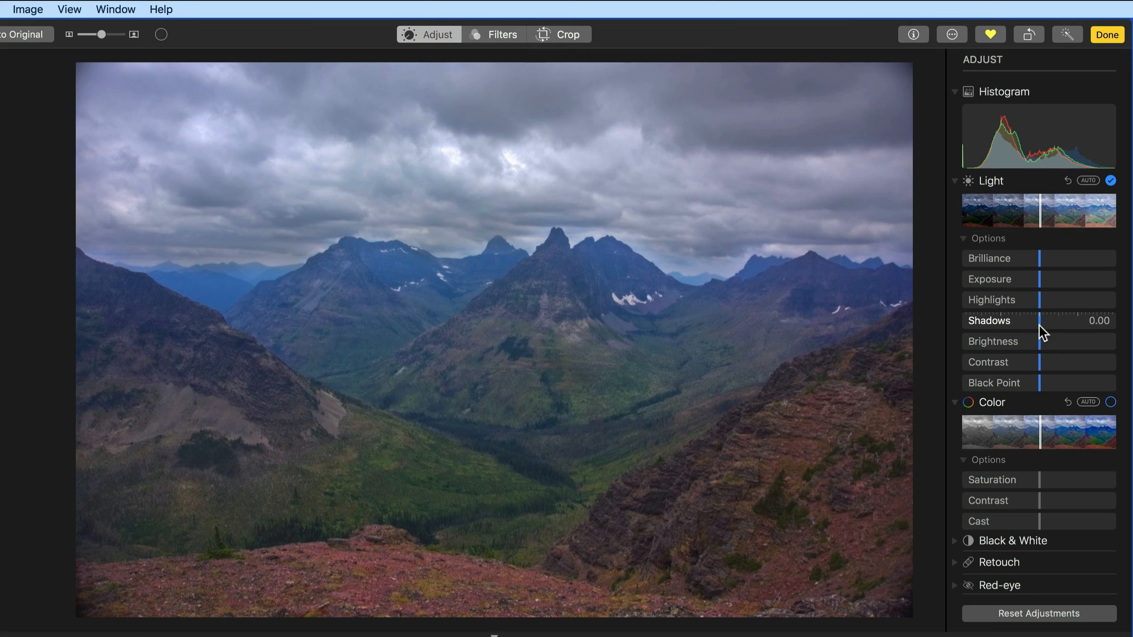
# - Collapse the Color adjustment
pyautogui.click(953, 404)
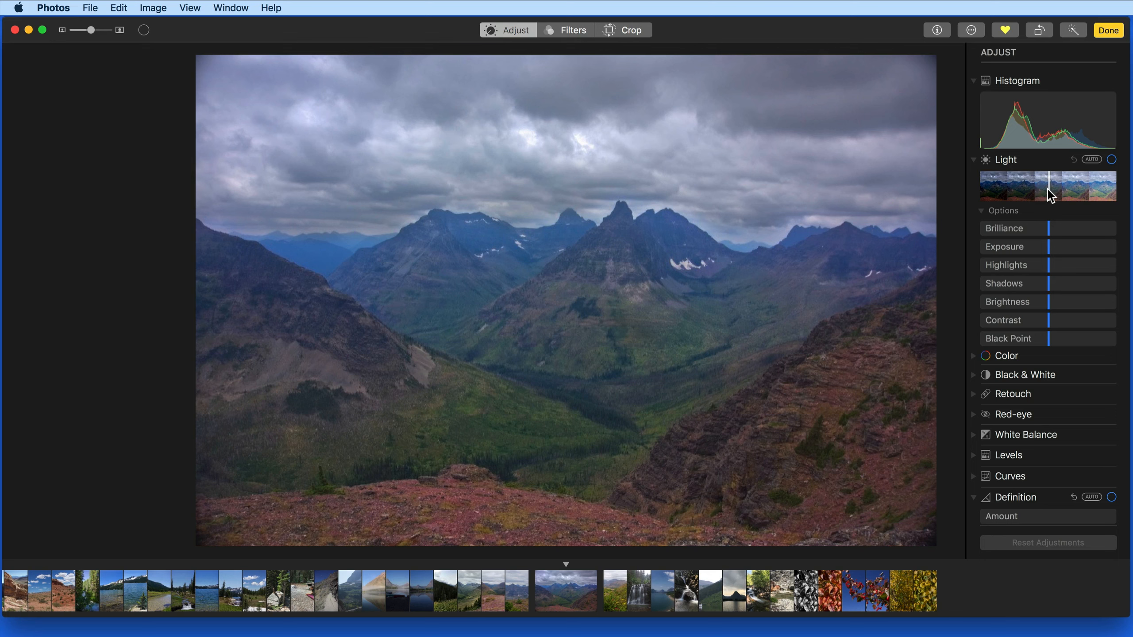
# - Move the overall Light level to its brightest and darkest extremes and reset the Light adjustment
pyautogui.moveTo(1051, 195)
pyautogui.mouseDown()
pyautogui.moveTo(973, 191)
pyautogui.moveTo(1122, 193)
pyautogui.moveTo(977, 193)
pyautogui.moveTo(1051, 195)
pyautogui.mouseUp()
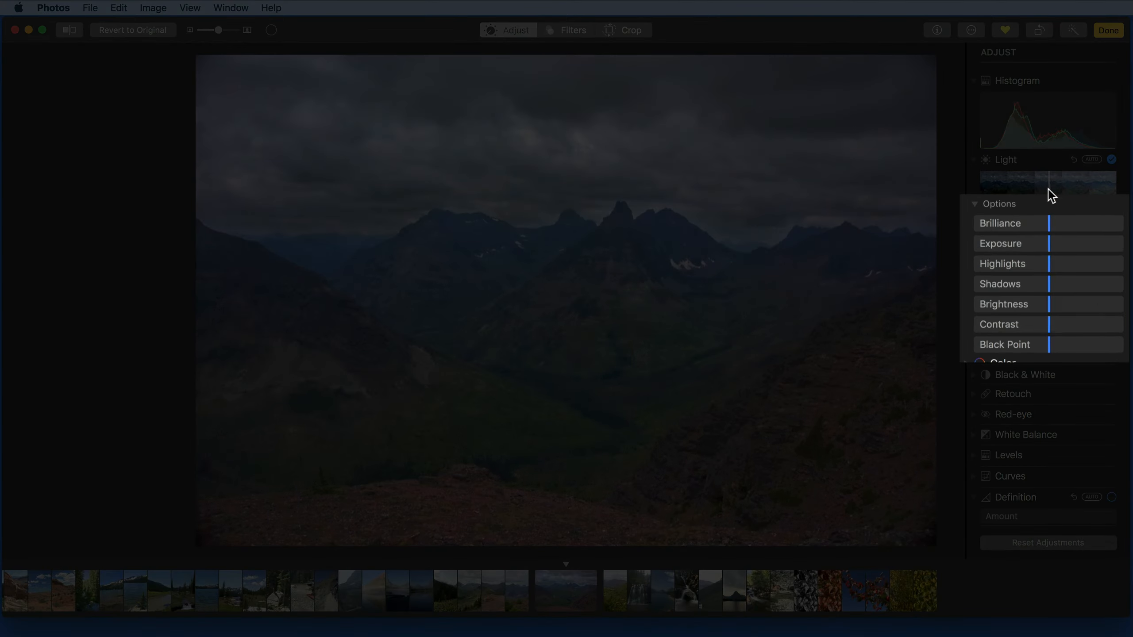
pyautogui.moveTo(1050, 192); pyautogui.dragTo(1120, 191)
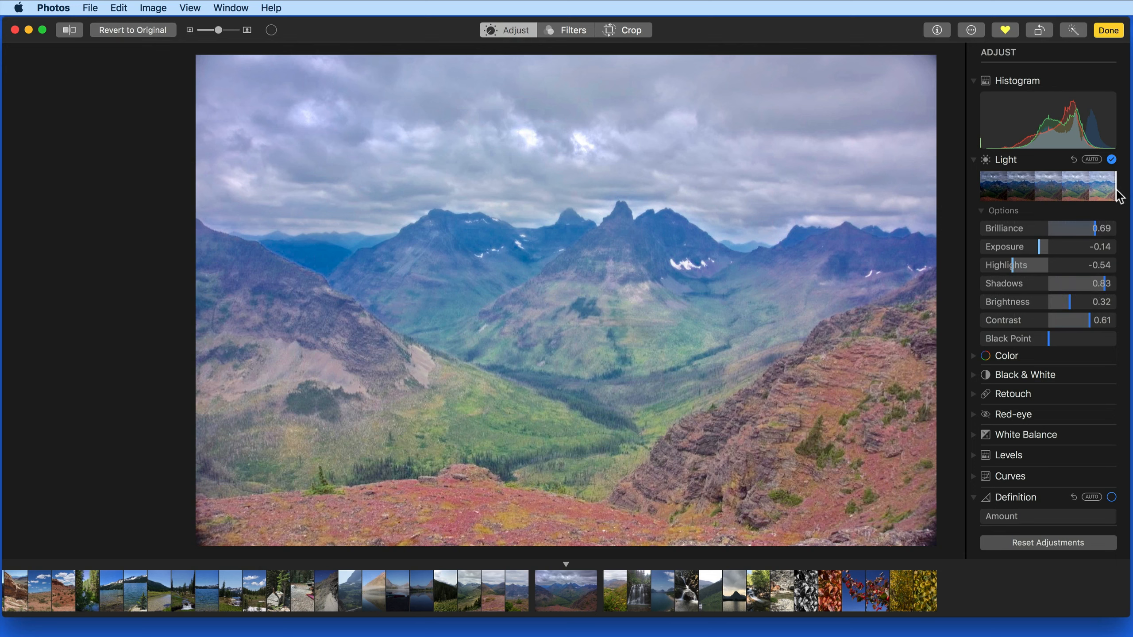
pyautogui.moveTo(1114, 192); pyautogui.dragTo(967, 189)
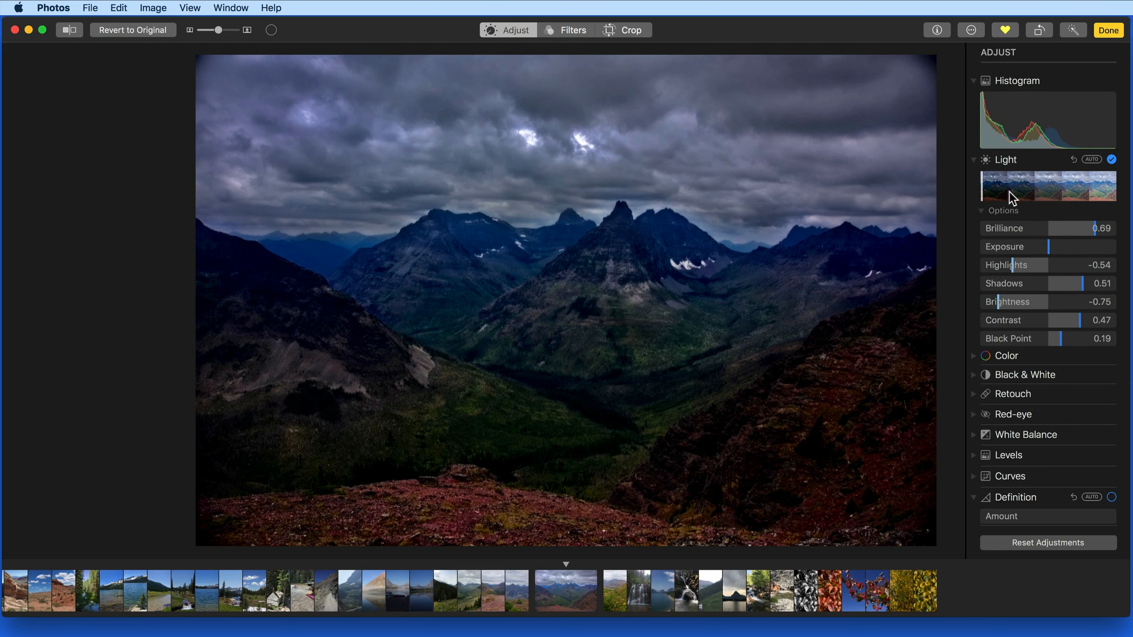
pyautogui.click(1073, 159)
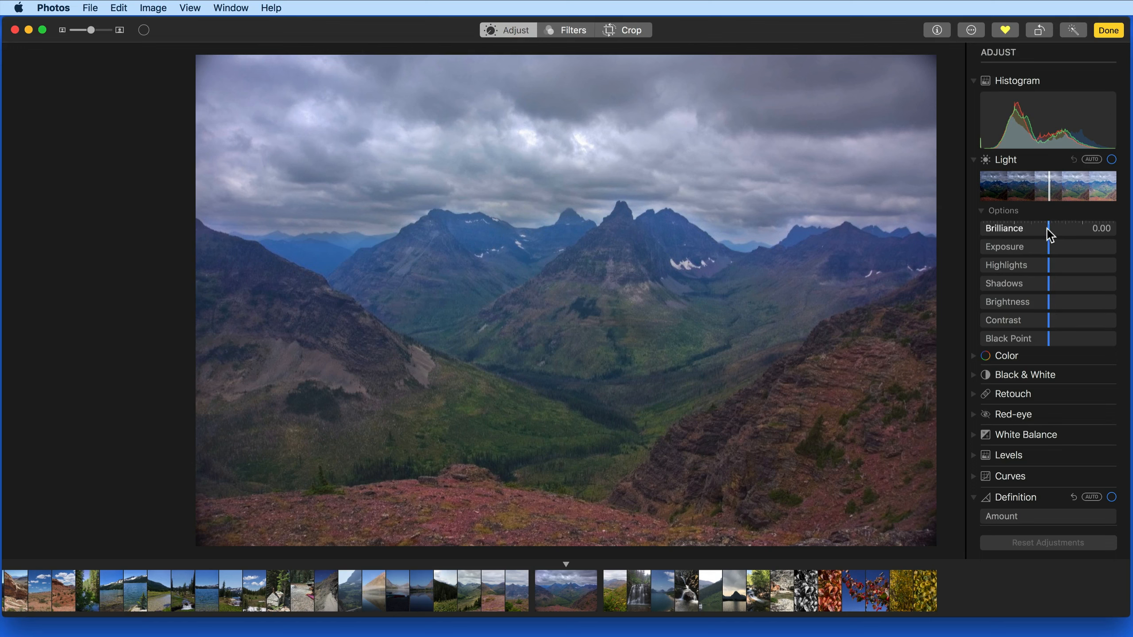
# - Try out the Brilliance, Exposure and Highlights sliders one after another, returning each to 0.00
pyautogui.moveTo(1048, 229)
pyautogui.mouseDown()
pyautogui.moveTo(1103, 236)
pyautogui.moveTo(1008, 230)
pyautogui.moveTo(1094, 229)
pyautogui.moveTo(1046, 228)
pyautogui.mouseUp()
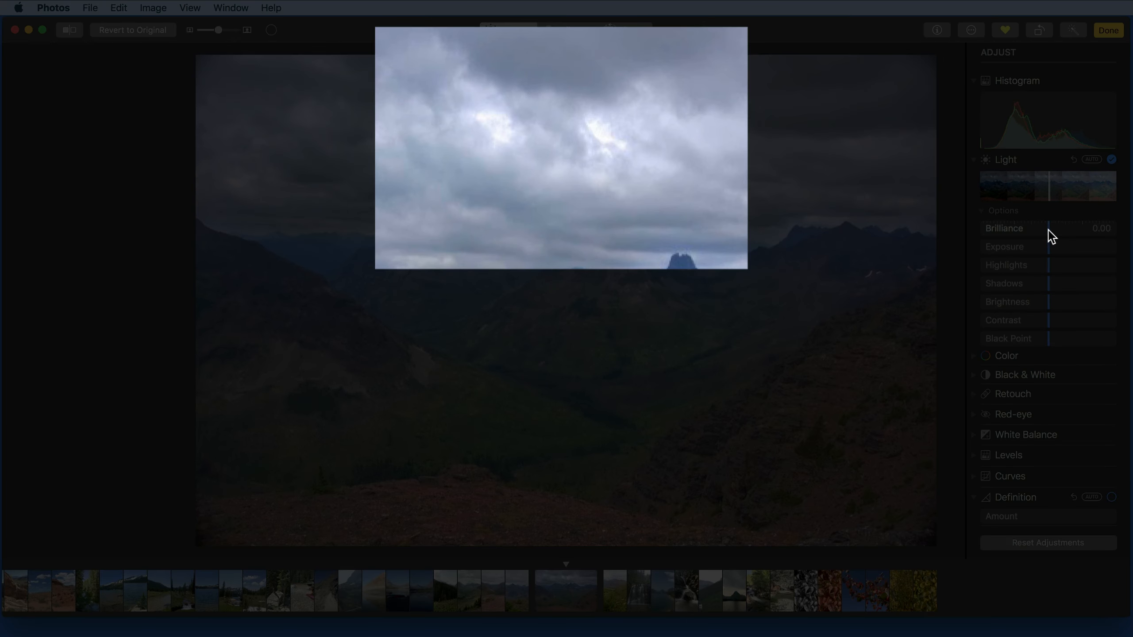
pyautogui.moveTo(1049, 230)
pyautogui.mouseDown()
pyautogui.moveTo(998, 238)
pyautogui.moveTo(1053, 238)
pyautogui.moveTo(996, 242)
pyautogui.moveTo(1046, 231)
pyautogui.mouseUp()
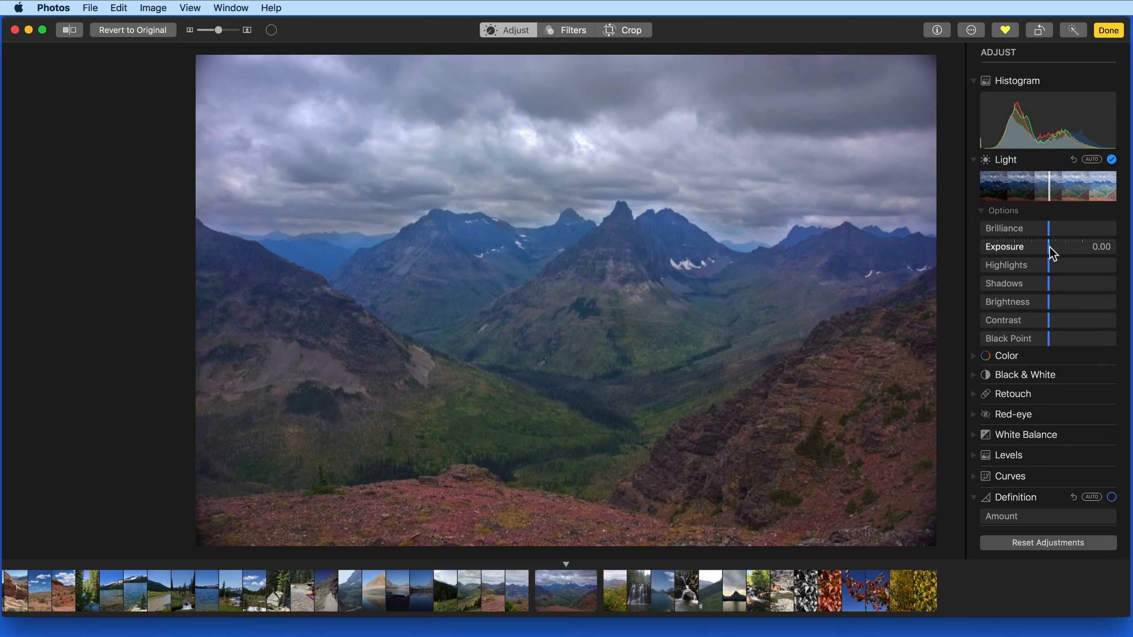
pyautogui.moveTo(1050, 249)
pyautogui.mouseDown()
pyautogui.moveTo(983, 257)
pyautogui.moveTo(1108, 246)
pyautogui.moveTo(1046, 251)
pyautogui.mouseUp()
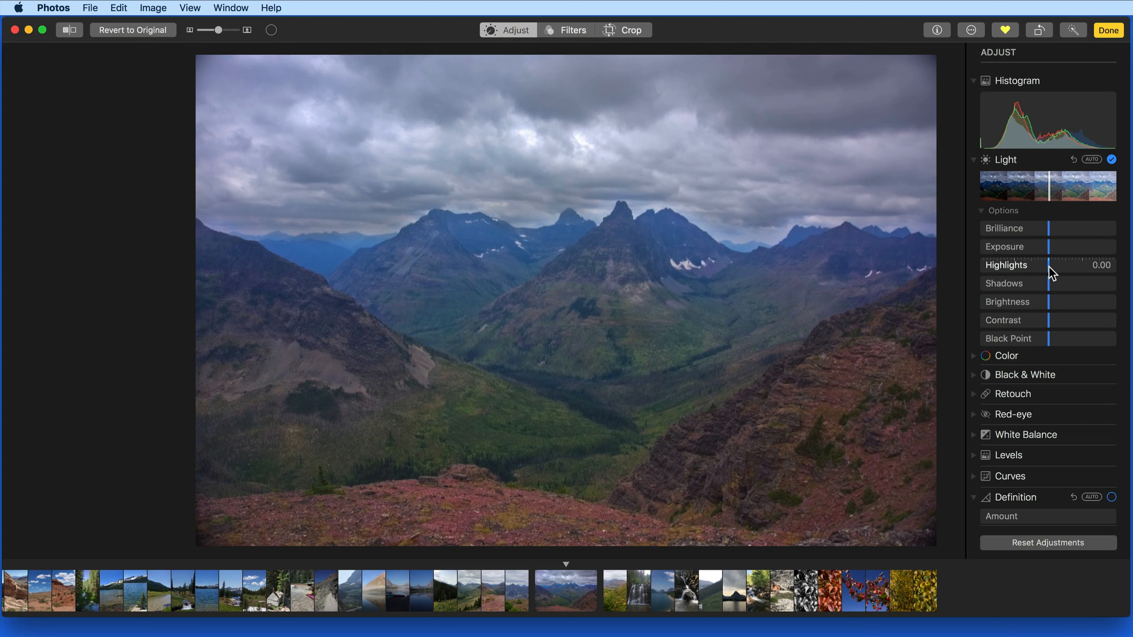
pyautogui.moveTo(1050, 268)
pyautogui.mouseDown()
pyautogui.moveTo(1098, 269)
pyautogui.moveTo(1008, 280)
pyautogui.moveTo(1050, 270)
pyautogui.mouseUp()
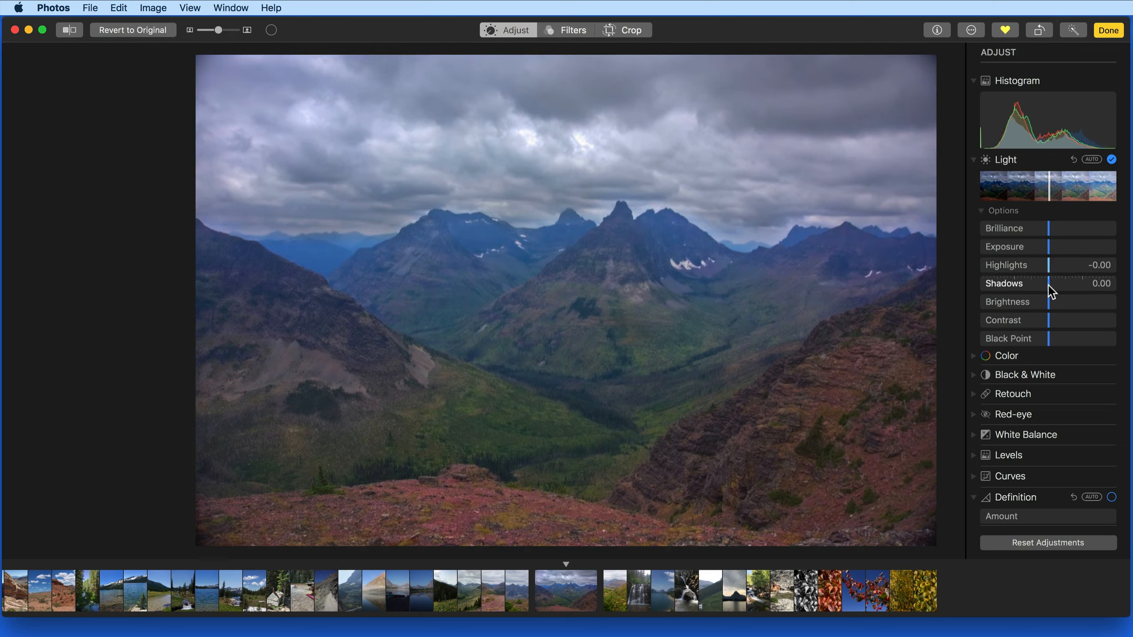
# - Try Shadows at 1.00 and at -0.11 with Highlights at -0.09, and reset the Light adjustment
pyautogui.moveTo(1048, 285); pyautogui.dragTo(1116, 288)
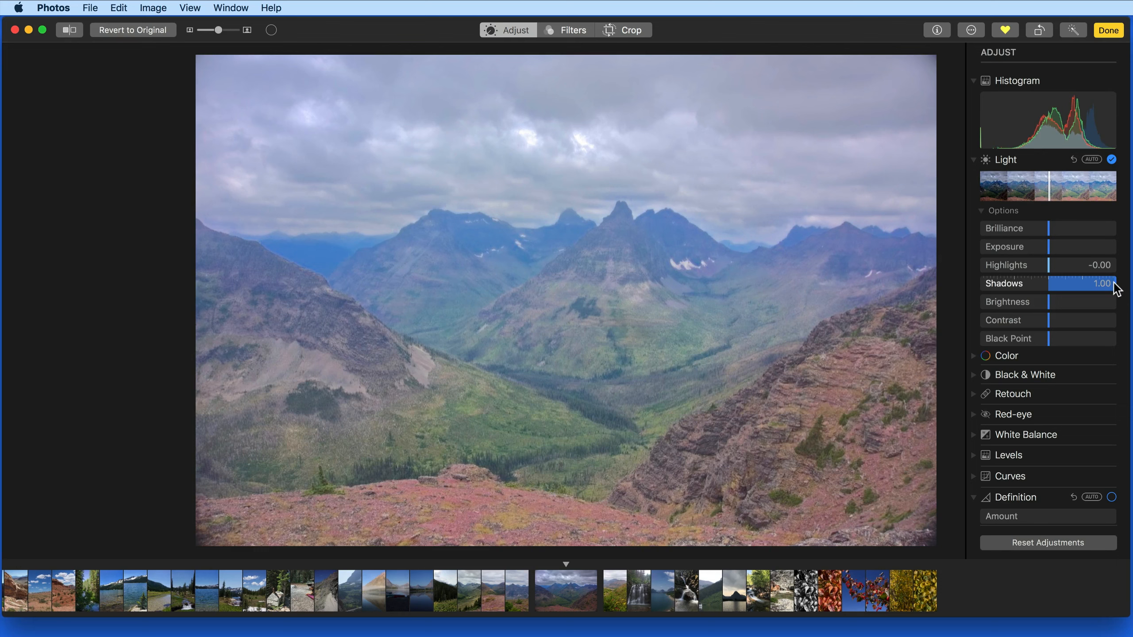
pyautogui.moveTo(1115, 288); pyautogui.dragTo(1042, 269)
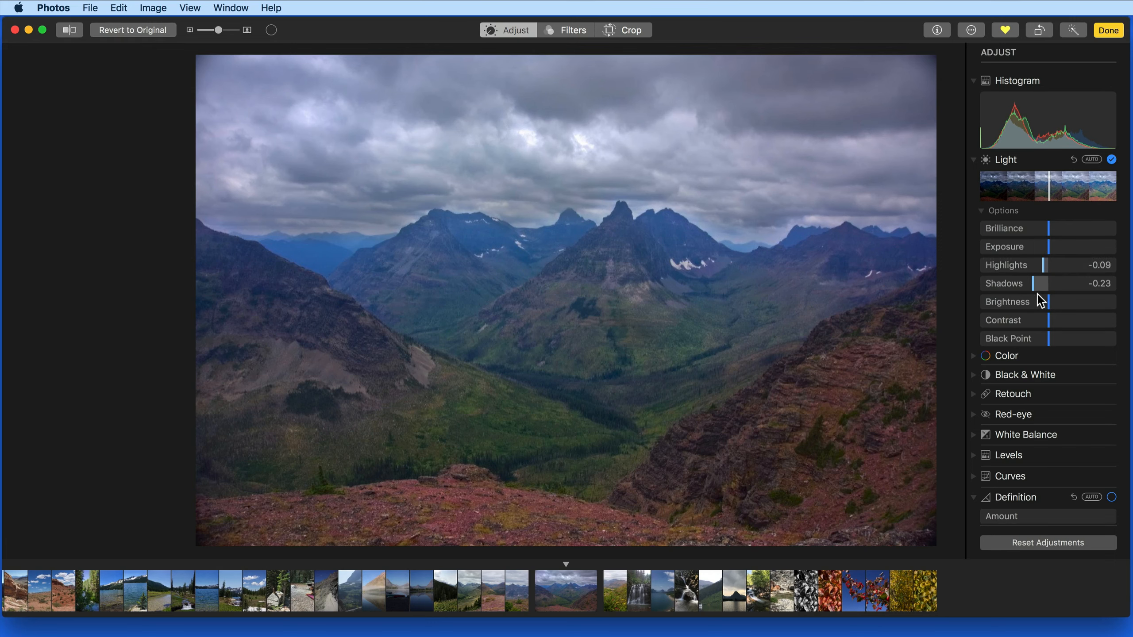
pyautogui.moveTo(1034, 285)
pyautogui.mouseDown()
pyautogui.moveTo(1059, 286)
pyautogui.moveTo(1041, 287)
pyautogui.mouseUp()
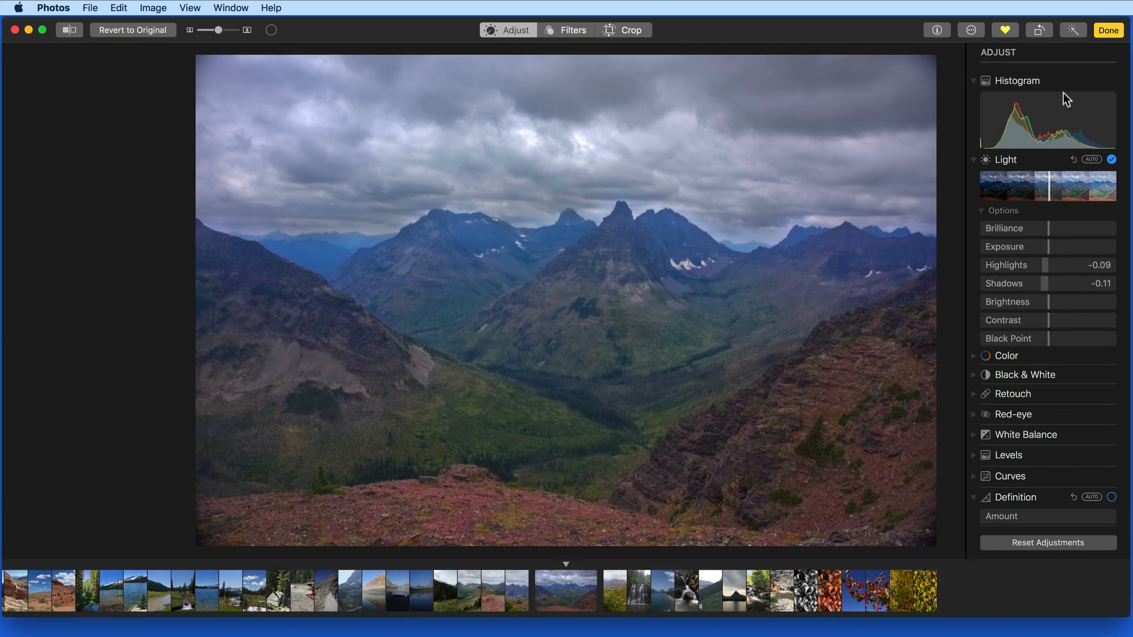
pyautogui.click(1073, 160)
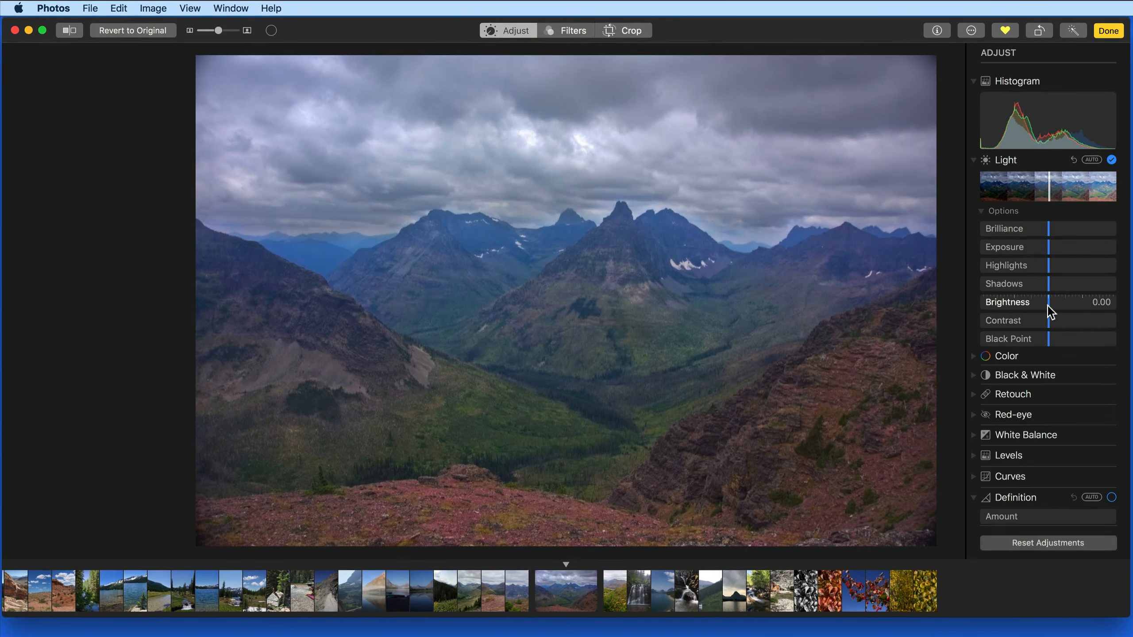
# - Try out the Brightness and Exposure sliders on the mountain landscape, and set the Light Contrast to 0.12
pyautogui.moveTo(1056, 307)
pyautogui.mouseDown()
pyautogui.moveTo(1118, 317)
pyautogui.moveTo(983, 313)
pyautogui.moveTo(1082, 307)
pyautogui.moveTo(1049, 305)
pyautogui.moveTo(1070, 304)
pyautogui.moveTo(1052, 315)
pyautogui.mouseUp()
pyautogui.moveTo(1049, 250)
pyautogui.mouseDown()
pyautogui.moveTo(1013, 250)
pyautogui.moveTo(1081, 248)
pyautogui.moveTo(1049, 249)
pyautogui.mouseUp()
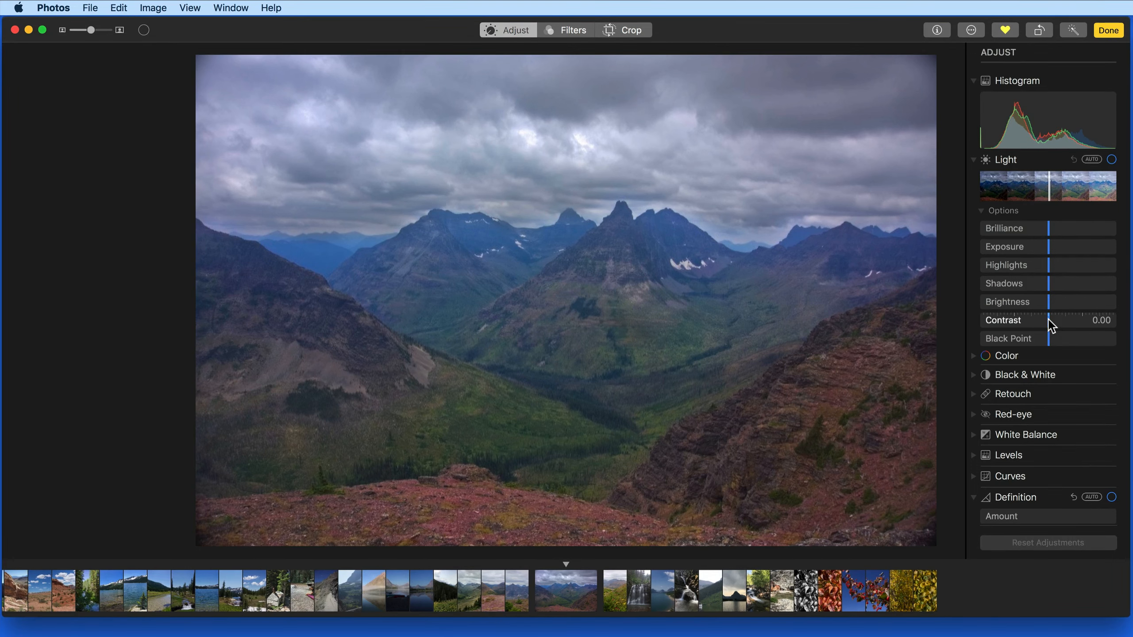
pyautogui.moveTo(1048, 318); pyautogui.dragTo(1108, 323)
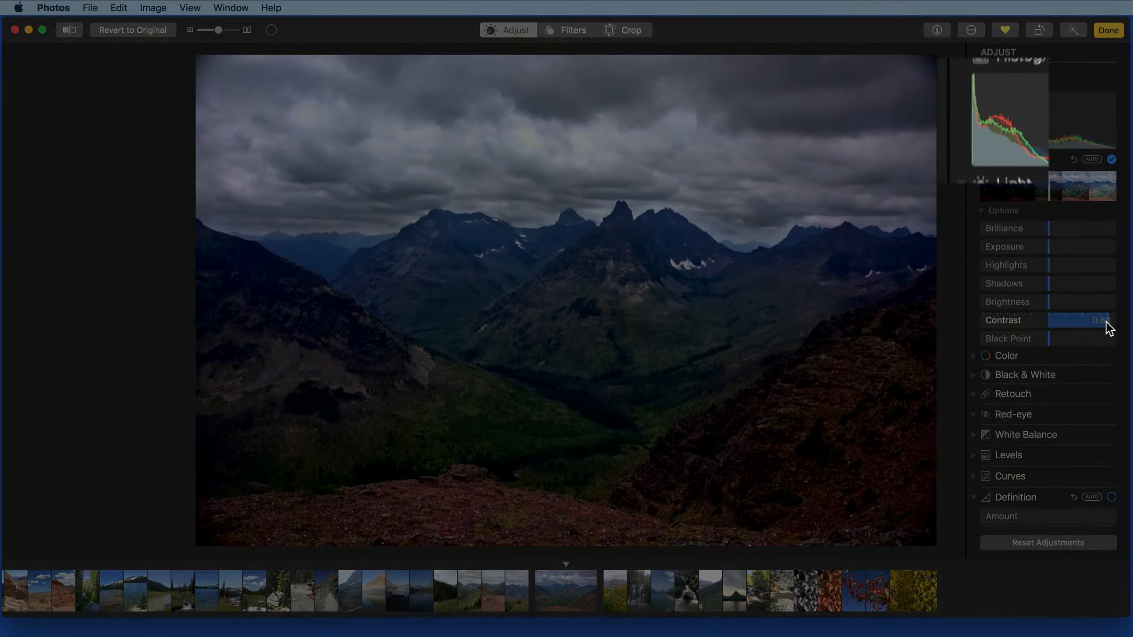
pyautogui.moveTo(1108, 322); pyautogui.dragTo(1057, 324)
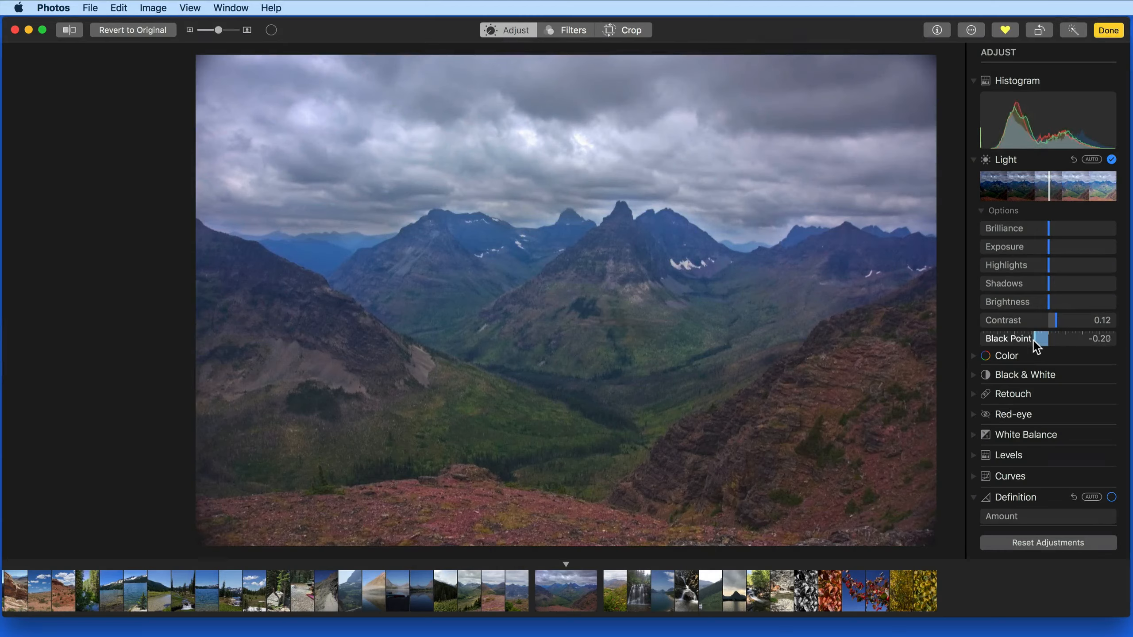
# - Try out the Shadows and Black Point sliders, leaving Shadows at 0.00 and Black Point at 0.09
pyautogui.moveTo(1035, 340)
pyautogui.mouseDown()
pyautogui.moveTo(1096, 339)
pyautogui.moveTo(1002, 340)
pyautogui.moveTo(996, 356)
pyautogui.moveTo(1046, 345)
pyautogui.mouseUp()
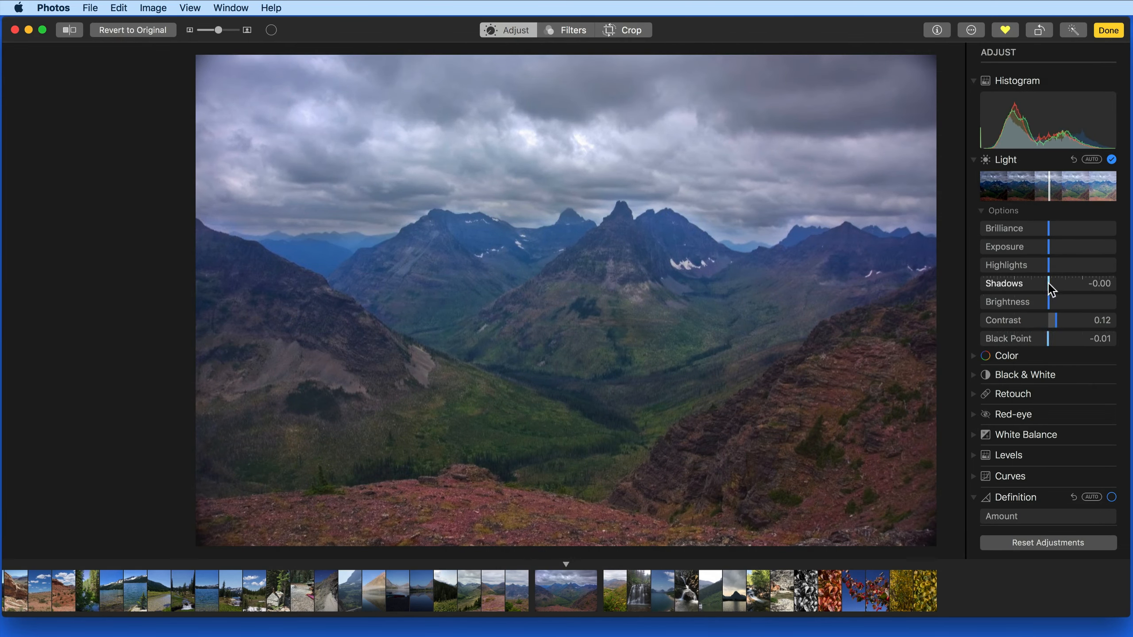
pyautogui.moveTo(1049, 283)
pyautogui.mouseDown()
pyautogui.moveTo(1097, 282)
pyautogui.moveTo(1047, 285)
pyautogui.mouseUp()
pyautogui.moveTo(1048, 338)
pyautogui.mouseDown()
pyautogui.moveTo(981, 351)
pyautogui.moveTo(1046, 338)
pyautogui.mouseUp()
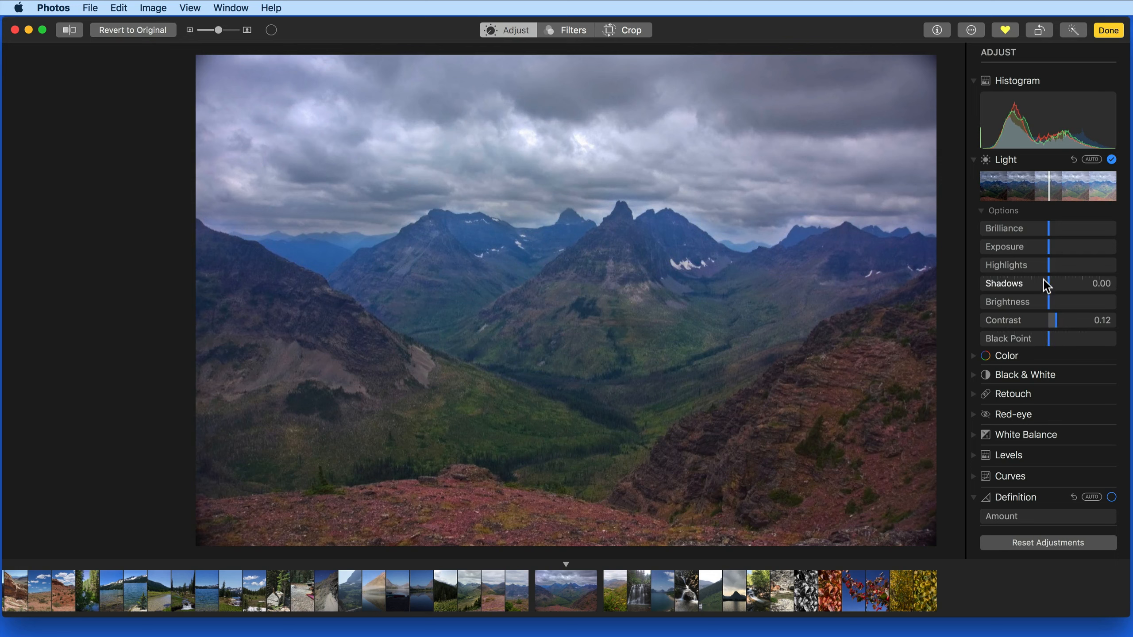
pyautogui.moveTo(1049, 282)
pyautogui.mouseDown()
pyautogui.moveTo(1094, 289)
pyautogui.moveTo(1050, 295)
pyautogui.mouseUp()
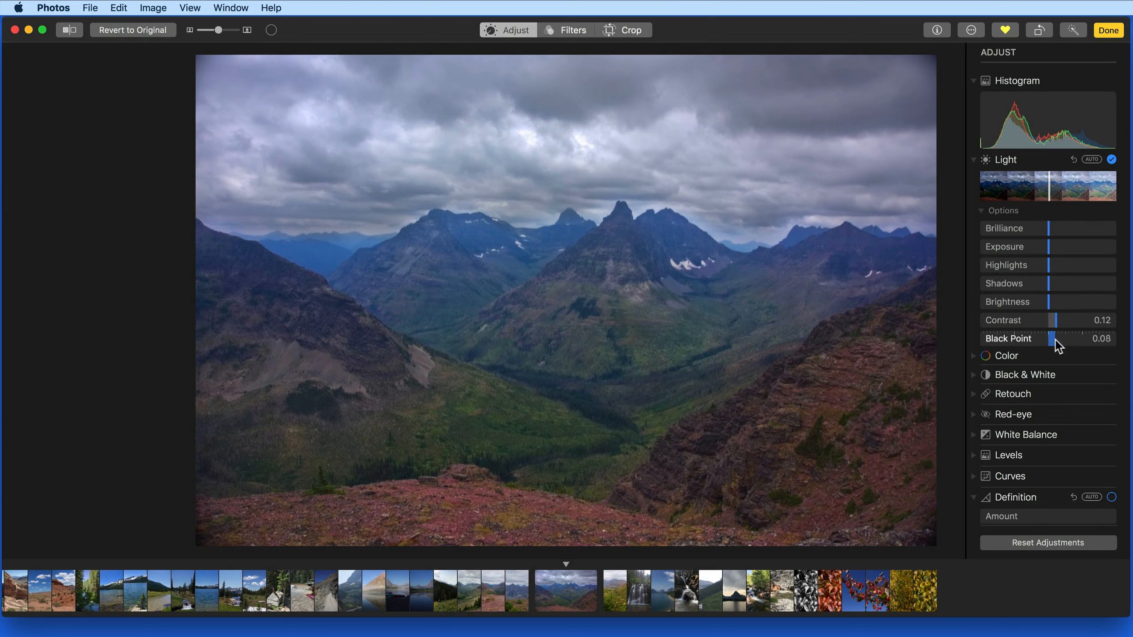
pyautogui.moveTo(1055, 340)
pyautogui.mouseDown()
pyautogui.moveTo(1075, 340)
pyautogui.moveTo(1024, 348)
pyautogui.moveTo(1055, 345)
pyautogui.mouseUp()
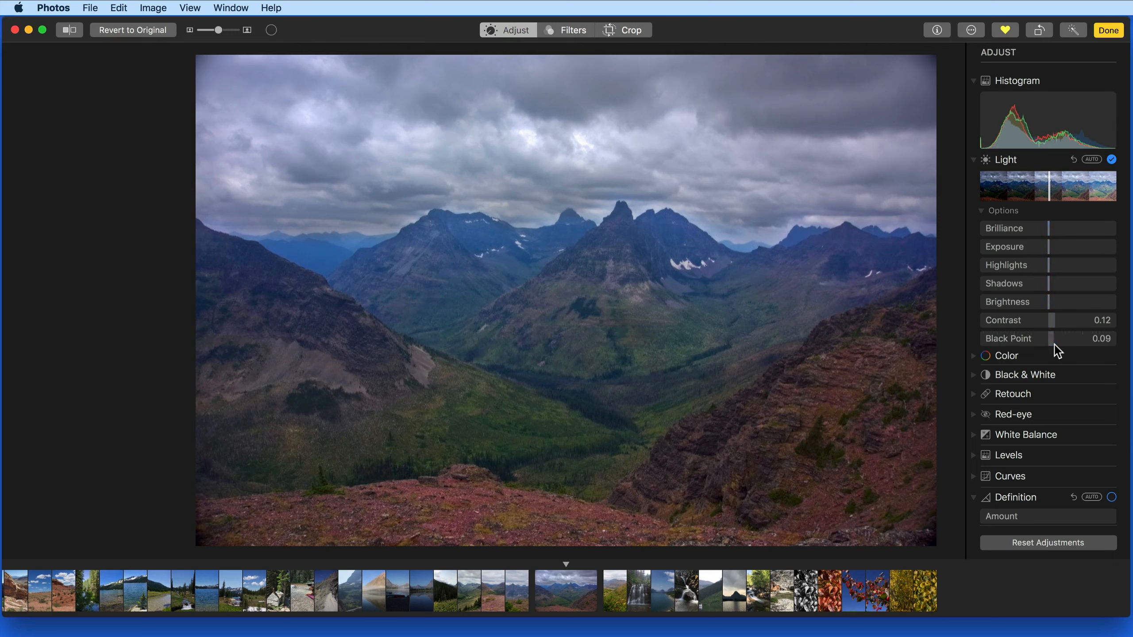
# - Set Brilliance to 0.35, Highlights to -0.13 and Shadows to -0.11 in the Light adjustment
pyautogui.moveTo(1048, 283)
pyautogui.mouseDown()
pyautogui.moveTo(1029, 284)
pyautogui.moveTo(1056, 285)
pyautogui.mouseUp()
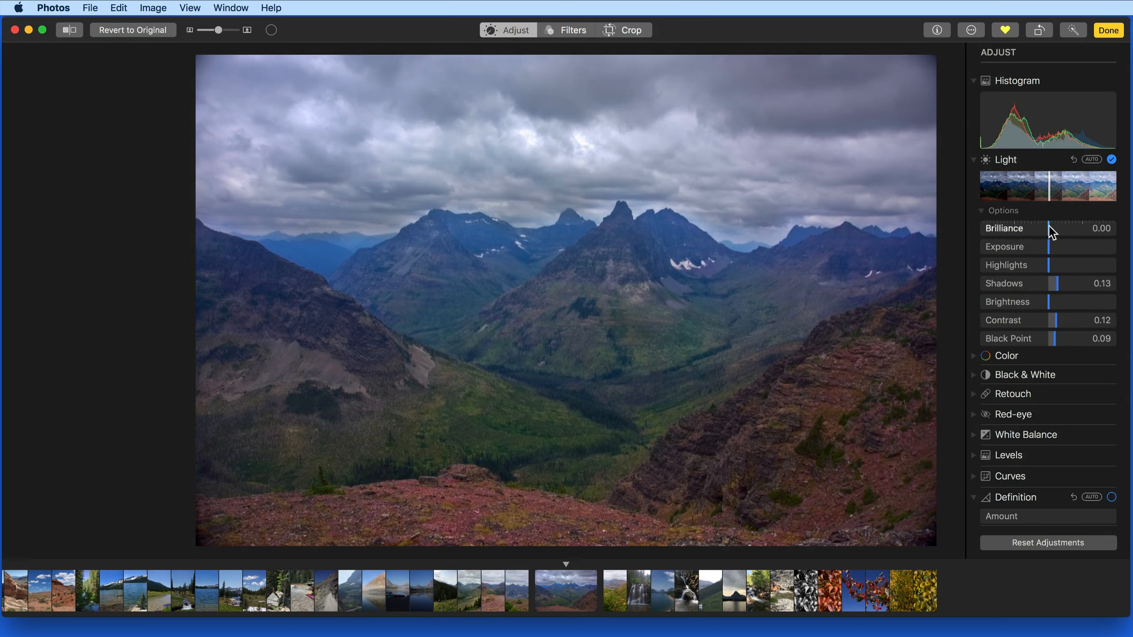
pyautogui.moveTo(1050, 226); pyautogui.dragTo(1067, 229)
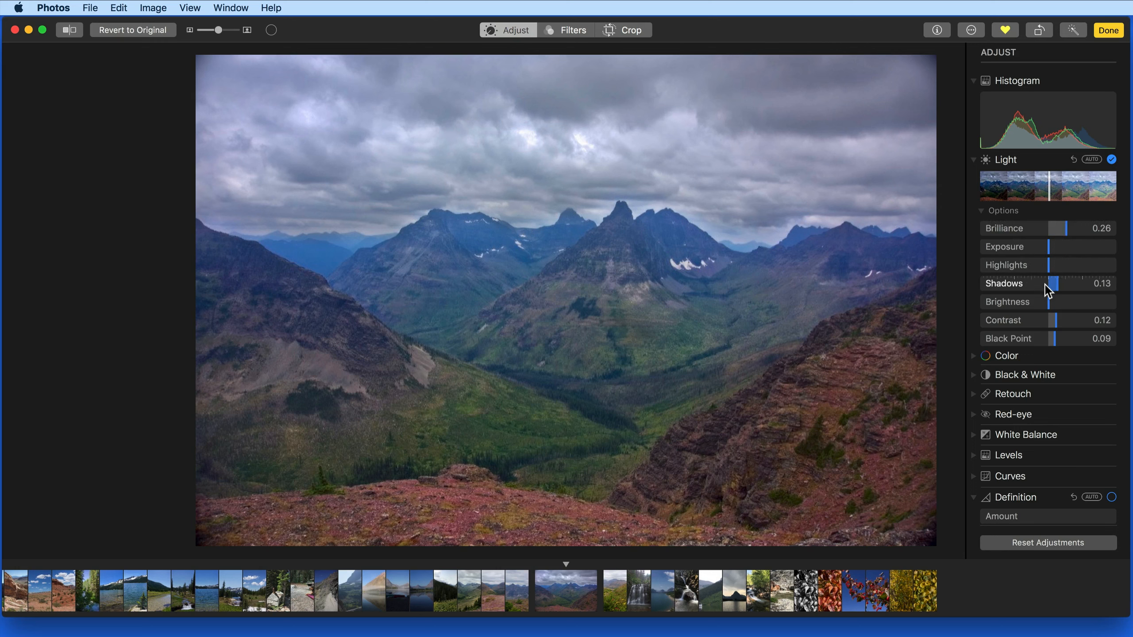
pyautogui.moveTo(1039, 283); pyautogui.dragTo(1041, 283)
pyautogui.moveTo(1064, 231); pyautogui.dragTo(1072, 230)
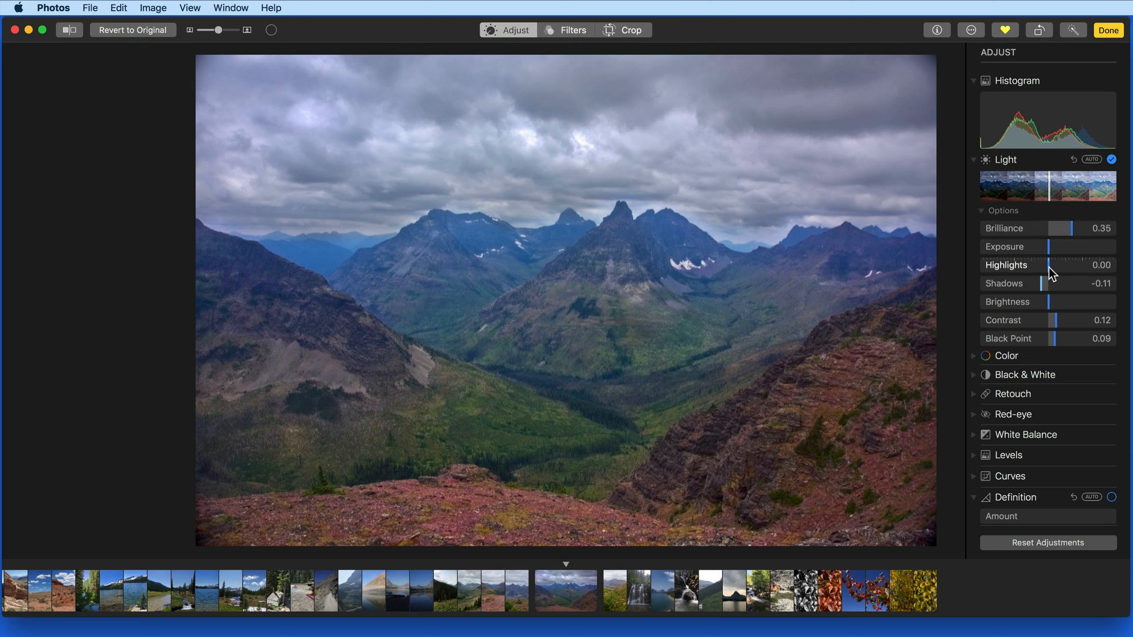
pyautogui.moveTo(1051, 268)
pyautogui.mouseDown()
pyautogui.moveTo(1077, 266)
pyautogui.moveTo(1042, 267)
pyautogui.mouseUp()
# - Switch the Light adjustment off and on repeatedly to compare the landscape before and after
pyautogui.click(1112, 160)
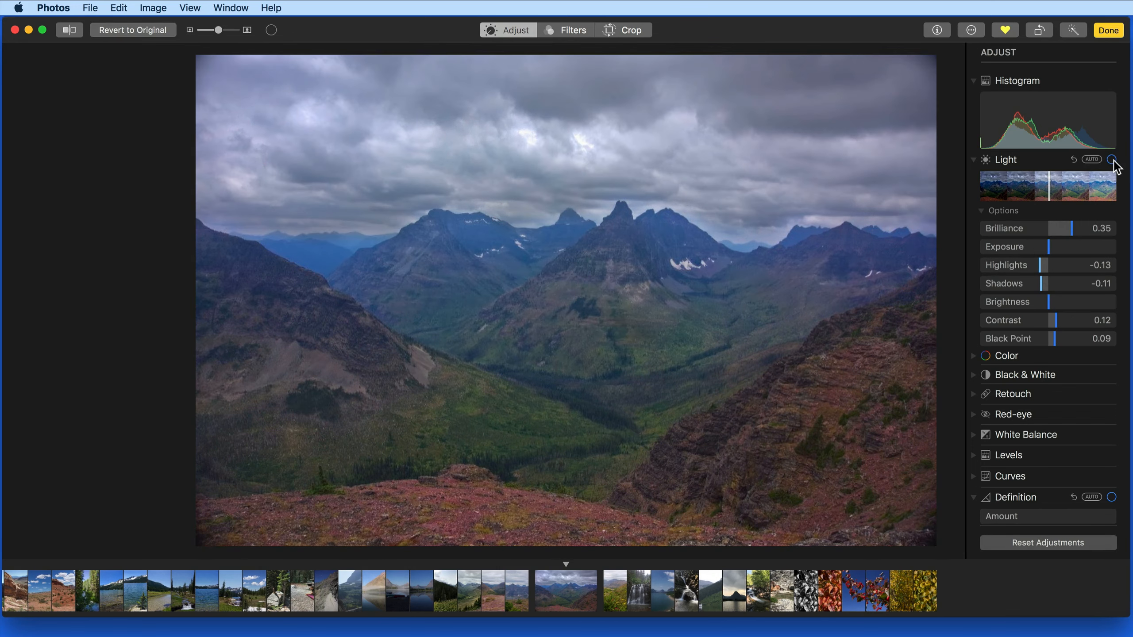
pyautogui.click(1112, 160)
pyautogui.click(1112, 160)
pyautogui.click(1112, 160)
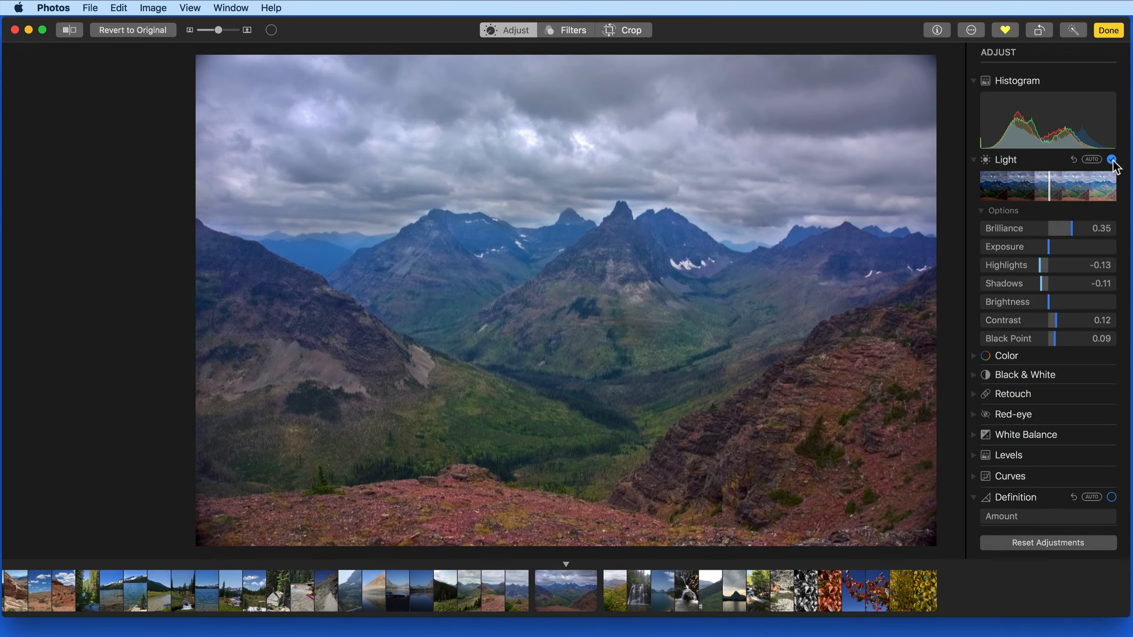
pyautogui.click(1112, 160)
pyautogui.click(1112, 160)
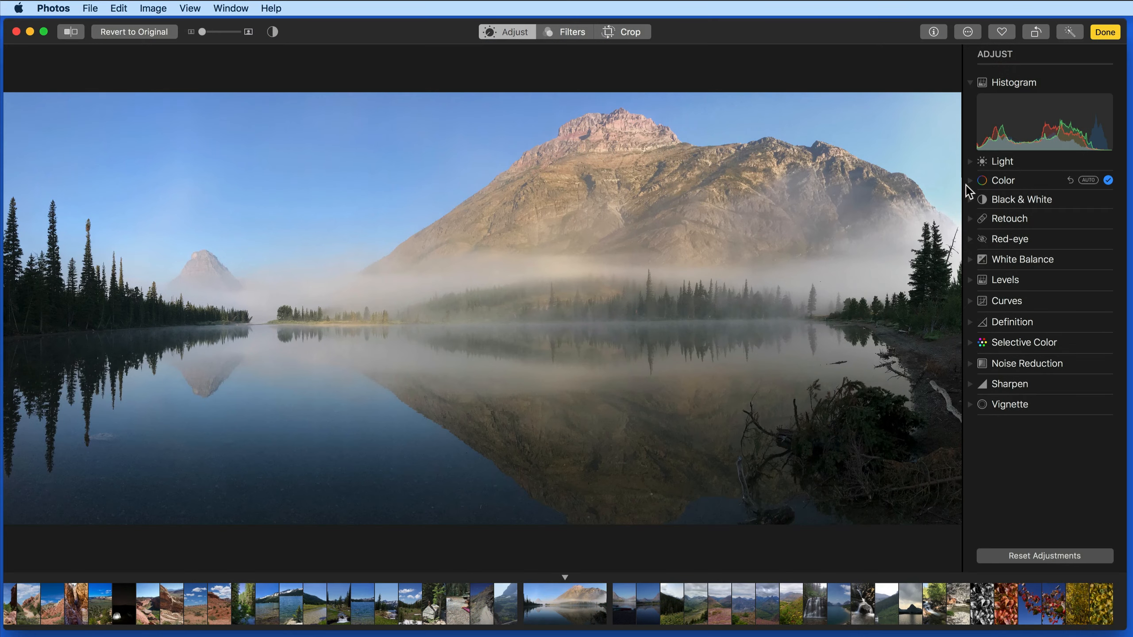
# - Expand the Color adjustment and its options on the mountain lake photo, and try a strong Saturation before returning it to 0.00
pyautogui.click(969, 181)
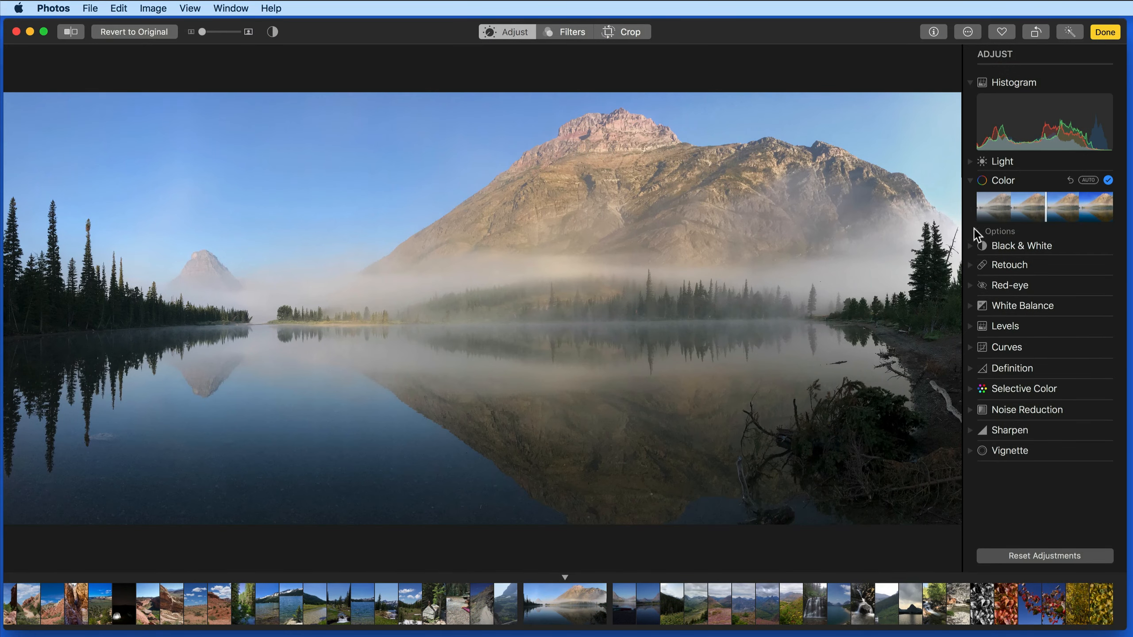
pyautogui.click(976, 232)
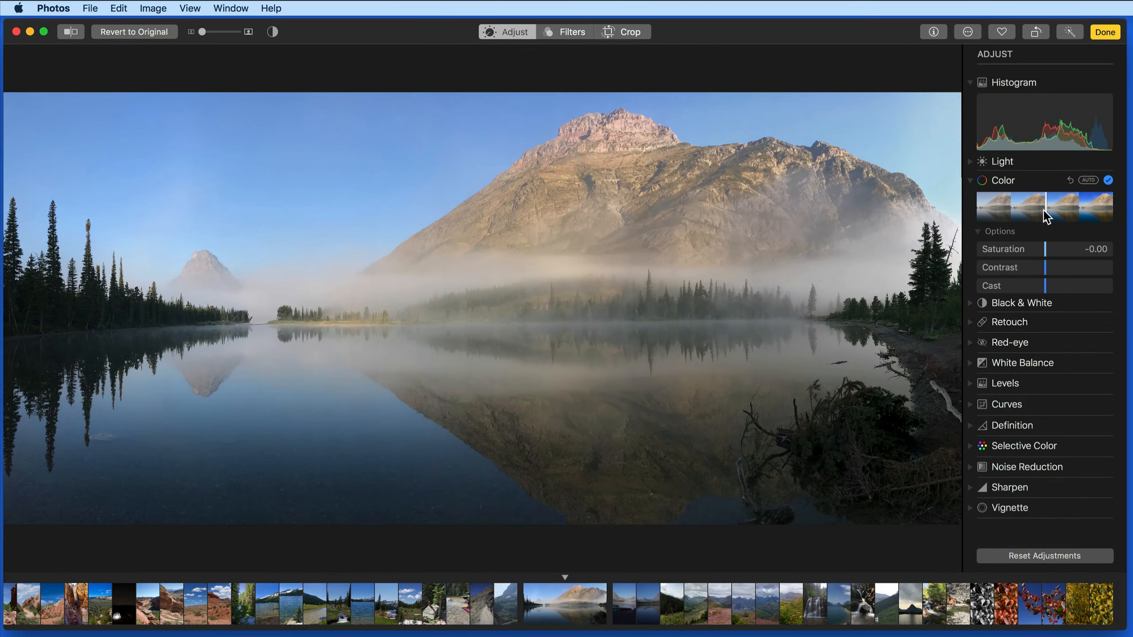
pyautogui.moveTo(1045, 217)
pyautogui.mouseDown()
pyautogui.moveTo(1101, 214)
pyautogui.moveTo(987, 224)
pyautogui.moveTo(1046, 216)
pyautogui.mouseUp()
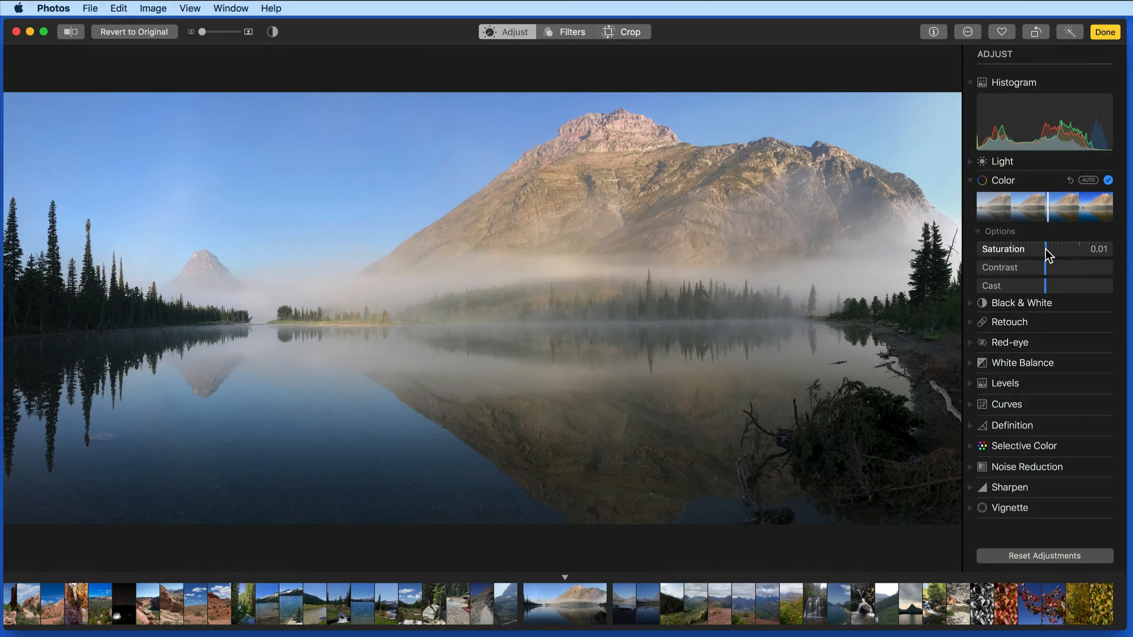
pyautogui.moveTo(1046, 251); pyautogui.dragTo(1098, 249)
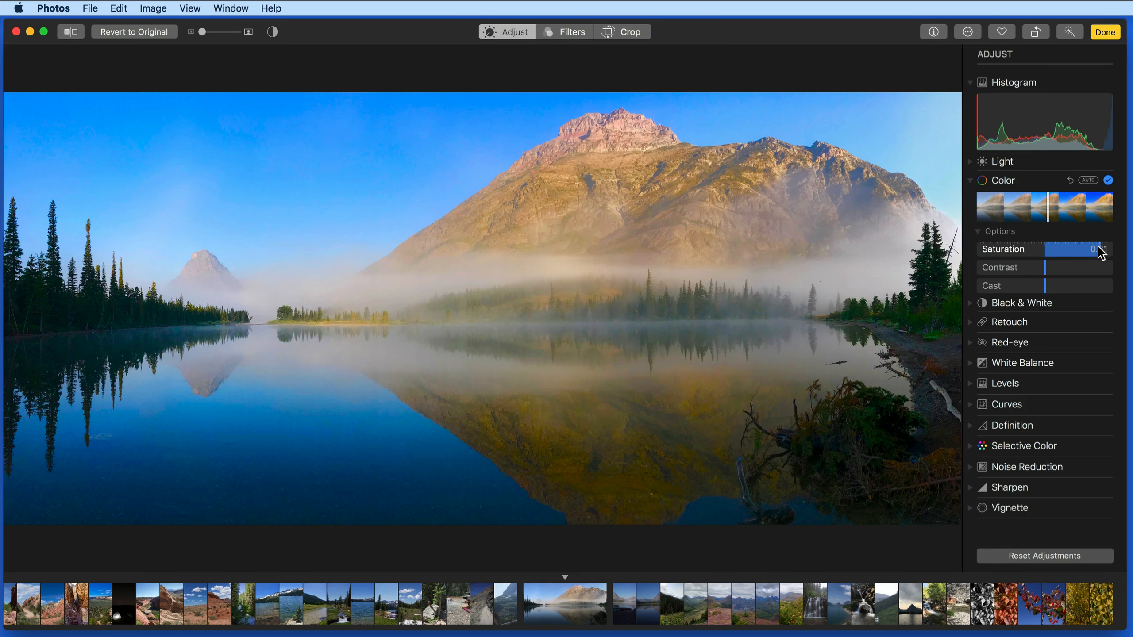
pyautogui.moveTo(1099, 247); pyautogui.dragTo(1045, 248)
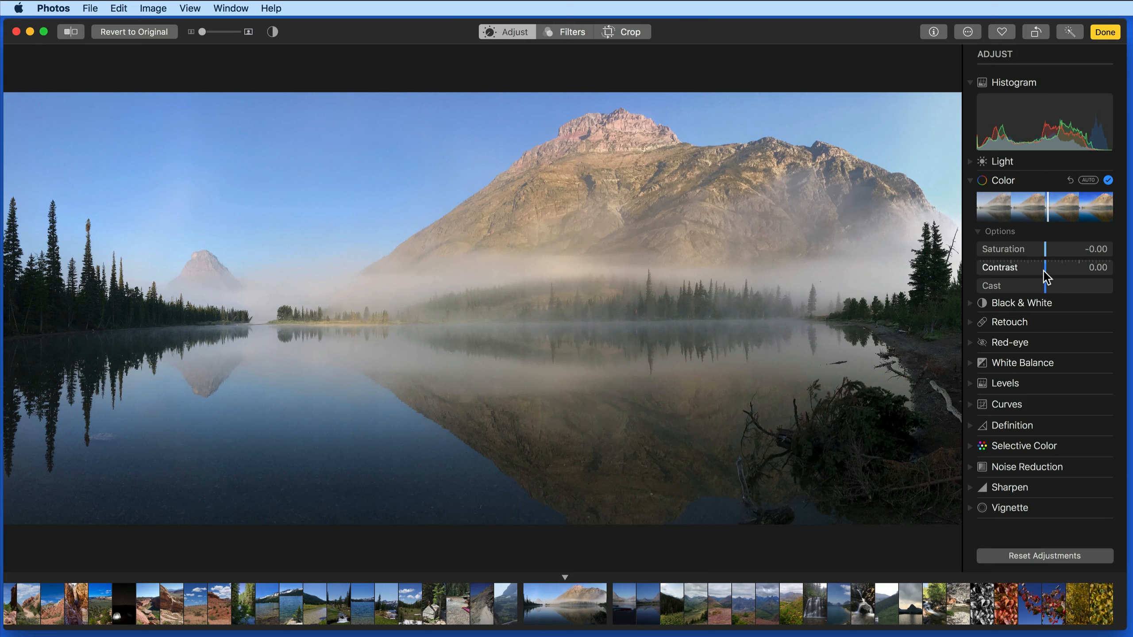
# - Try the Color Contrast at 0.93 and compare the sky with the Color adjustment off and on
pyautogui.moveTo(1046, 271); pyautogui.dragTo(1108, 271)
pyautogui.click(1108, 180)
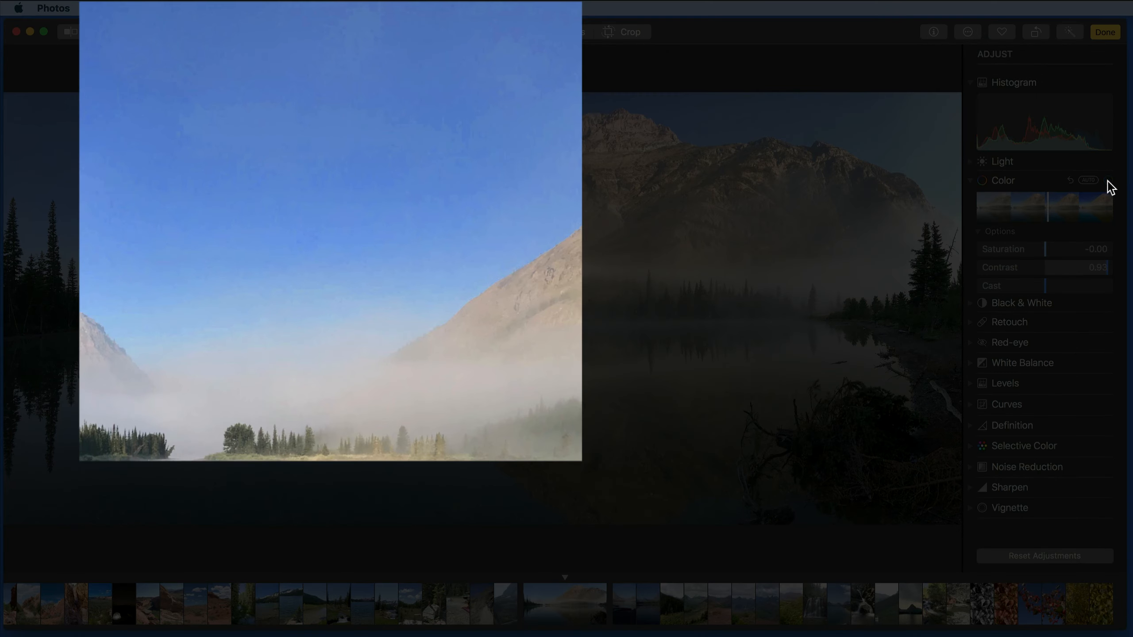
pyautogui.click(1108, 180)
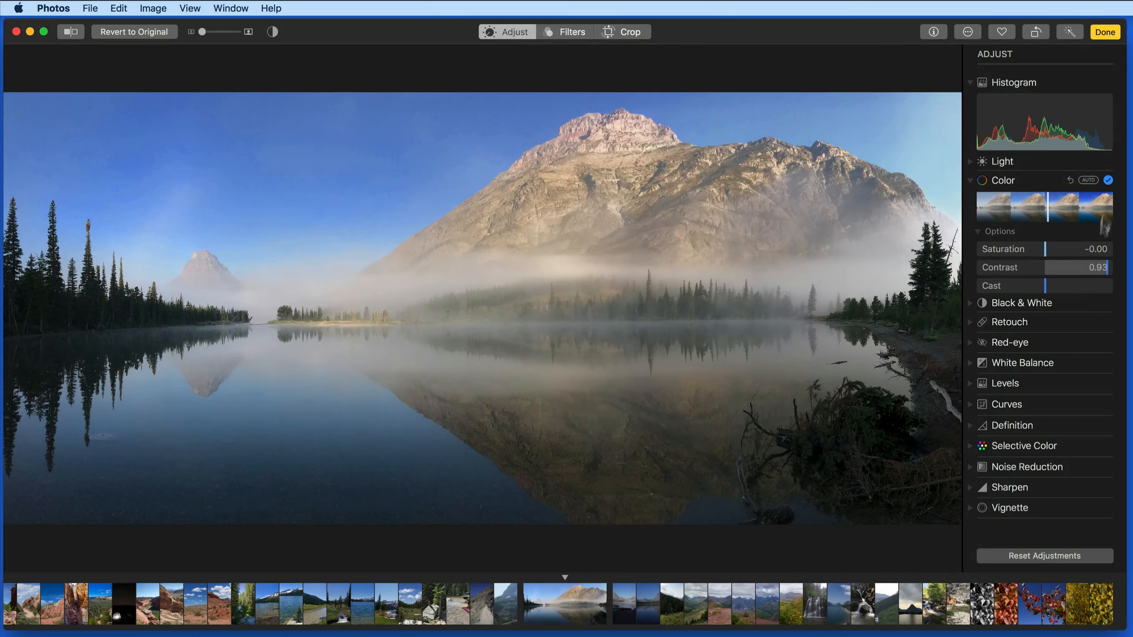
# - Try the Color Contrast at -1.00 and compare the lake photo with the Color adjustment off and on
pyautogui.moveTo(1105, 267); pyautogui.dragTo(970, 280)
pyautogui.click(1109, 180)
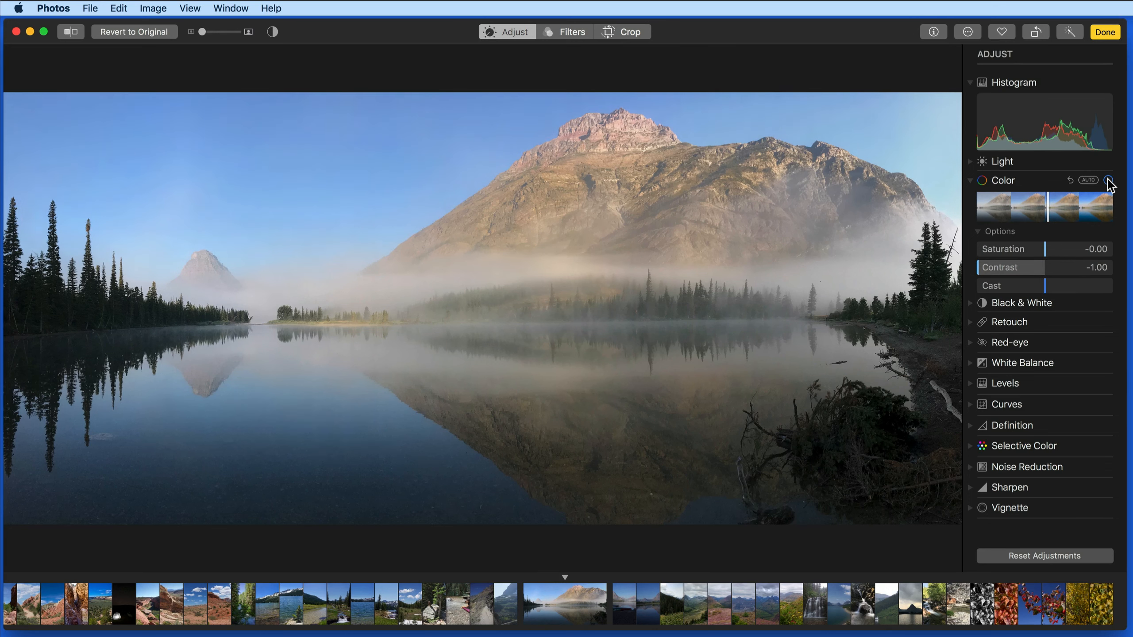
pyautogui.click(1108, 181)
pyautogui.click(1108, 181)
pyautogui.click(1109, 180)
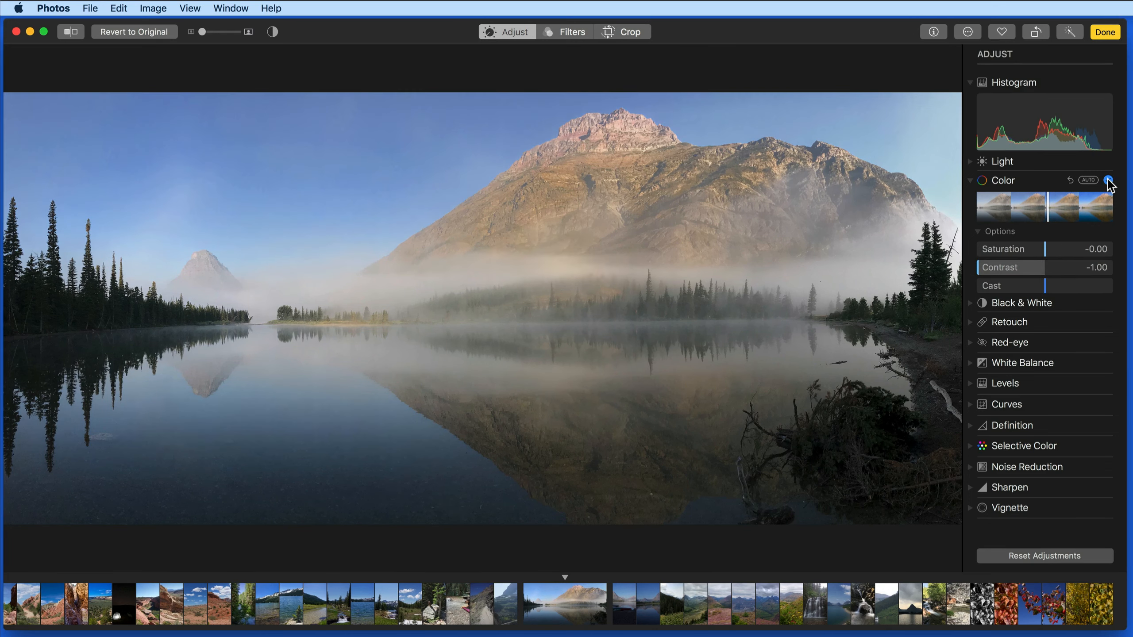
# - Try Saturation at 0.51 with Contrast at 0.45, compare with the Color adjustment off, and reset Color
pyautogui.moveTo(979, 267); pyautogui.dragTo(1077, 253)
pyautogui.moveTo(1069, 267); pyautogui.dragTo(1073, 269)
pyautogui.click(1108, 181)
pyautogui.click(1108, 181)
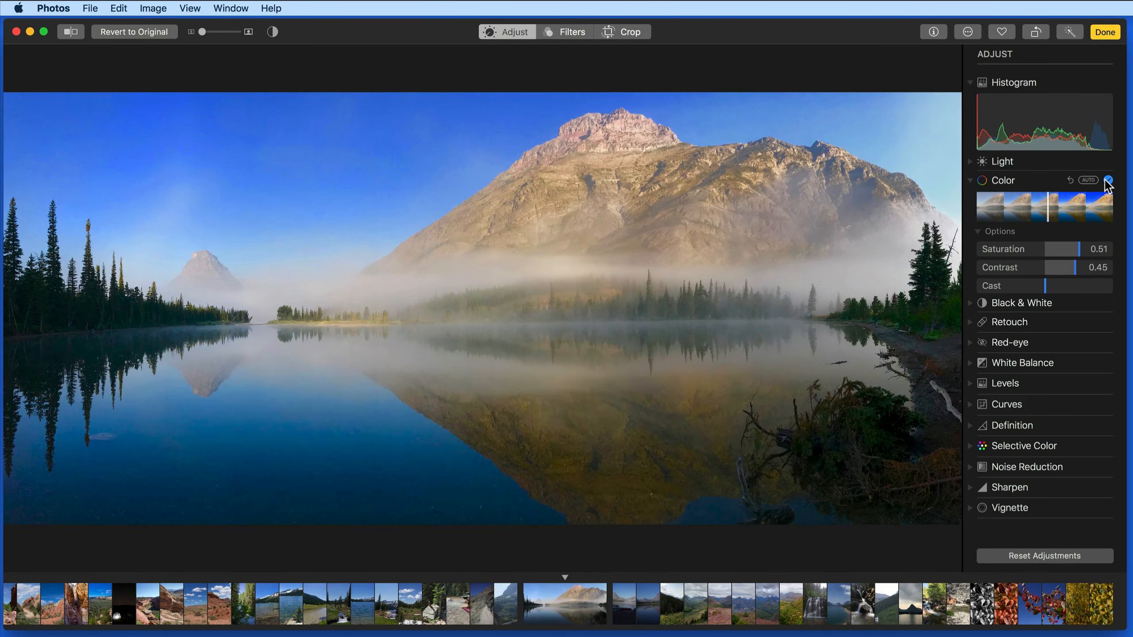
pyautogui.click(1107, 180)
pyautogui.click(1071, 180)
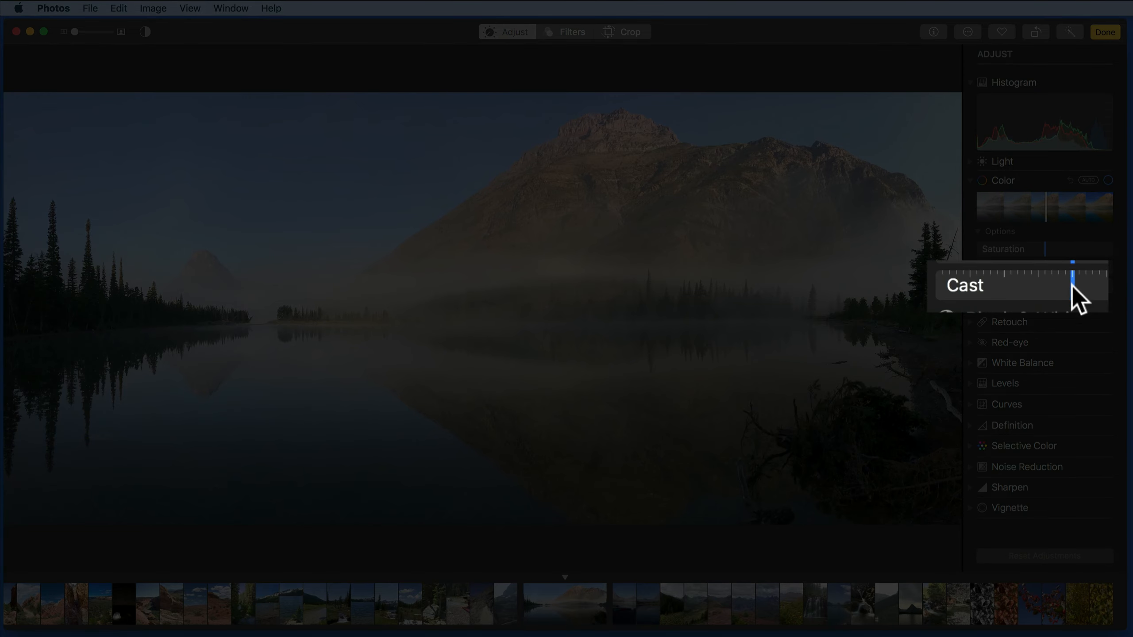
# - Try the Color Cast at 0.64 and at -0.28, and reset the Color adjustment
pyautogui.moveTo(1045, 286); pyautogui.dragTo(1087, 290)
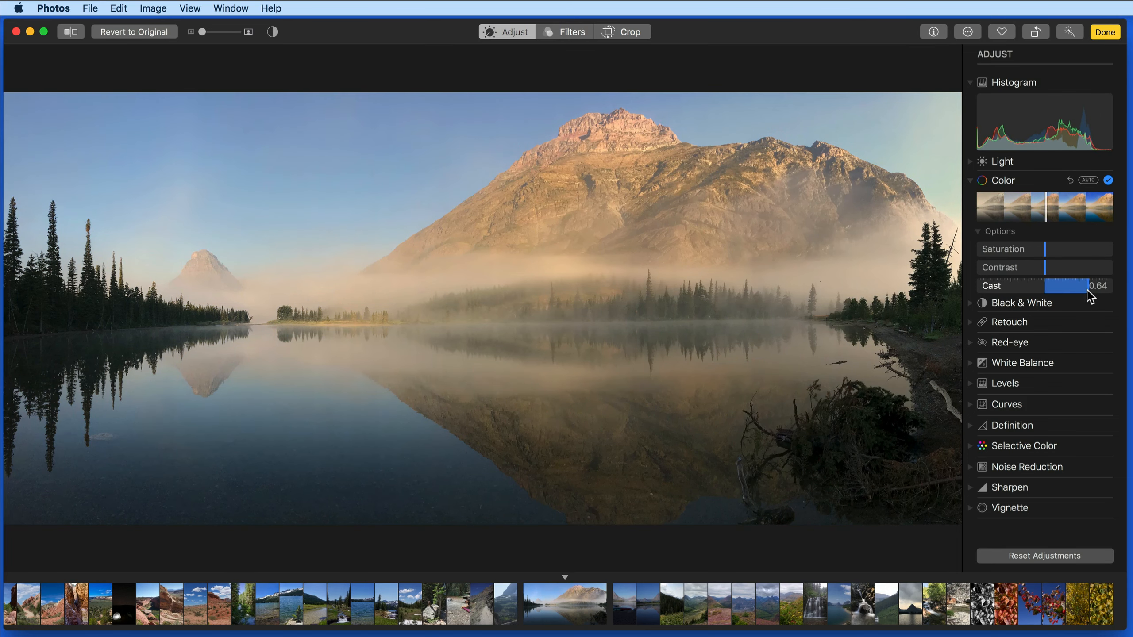
pyautogui.moveTo(1087, 290); pyautogui.dragTo(1027, 294)
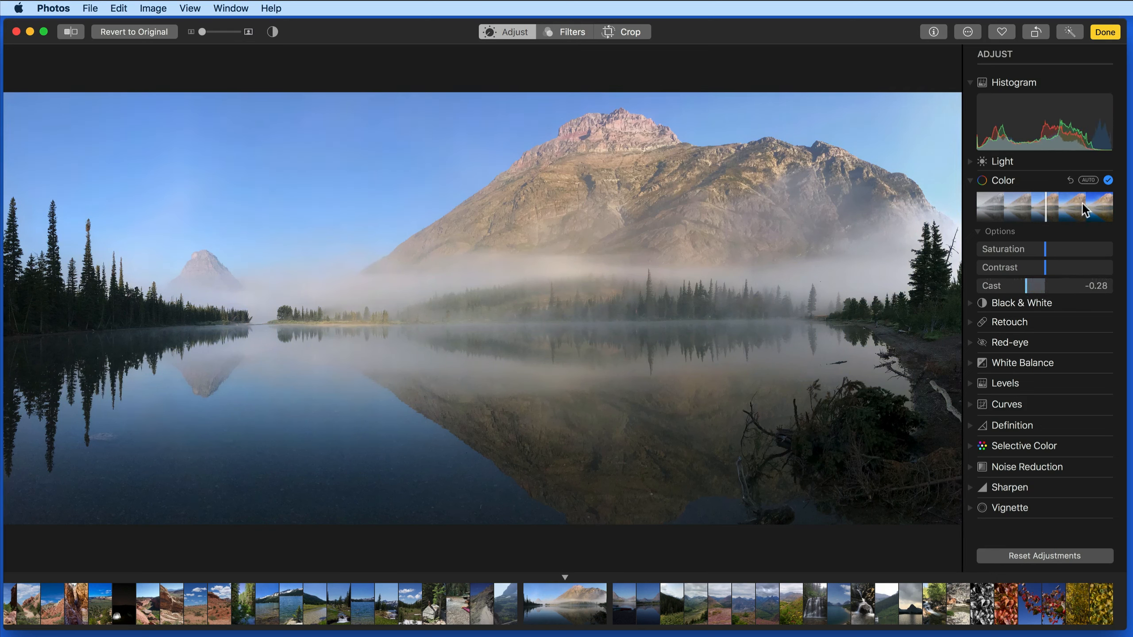
pyautogui.click(1071, 180)
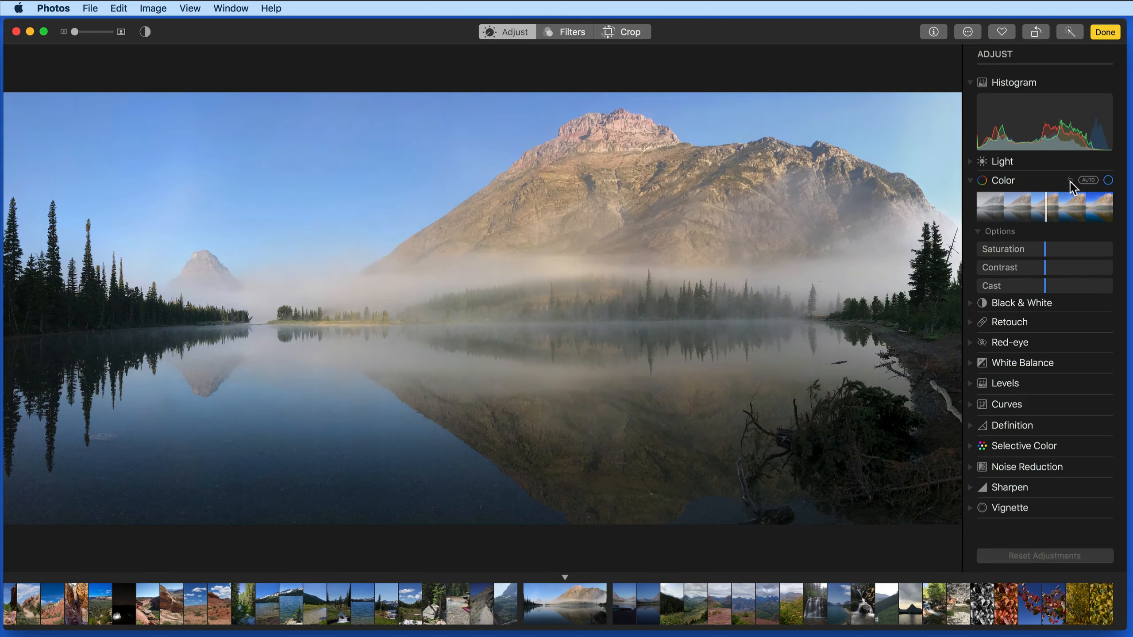
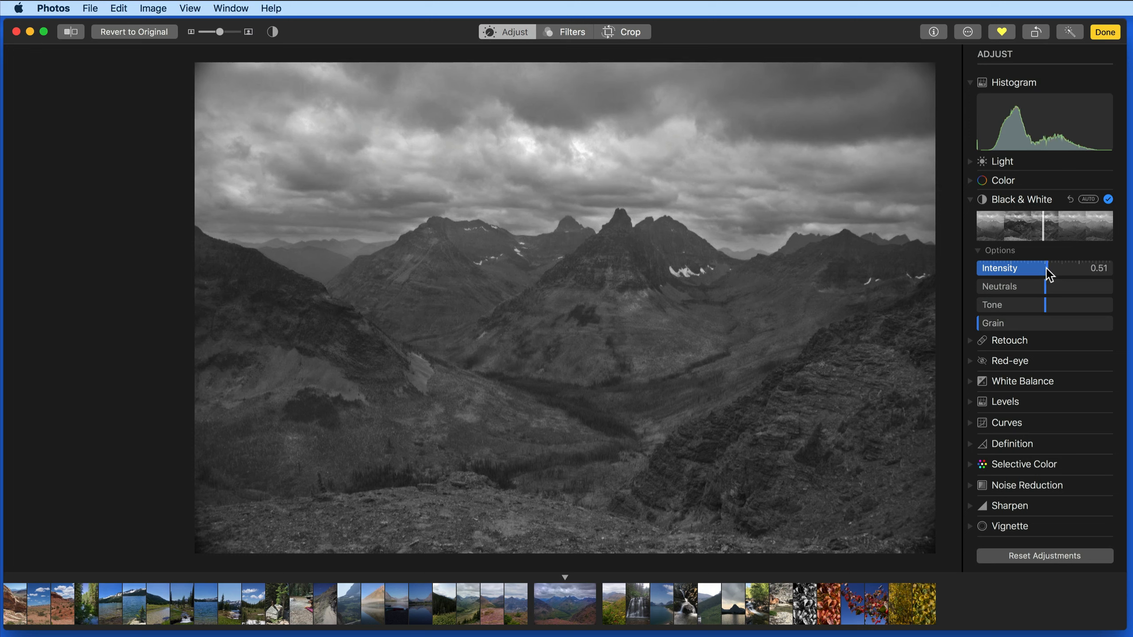
# - Try out the Black & White Intensity, Neutrals and Tone sliders on the mountain landscape, returning Intensity to 0.50 and the others to 0.00
pyautogui.moveTo(1047, 268); pyautogui.dragTo(1045, 268)
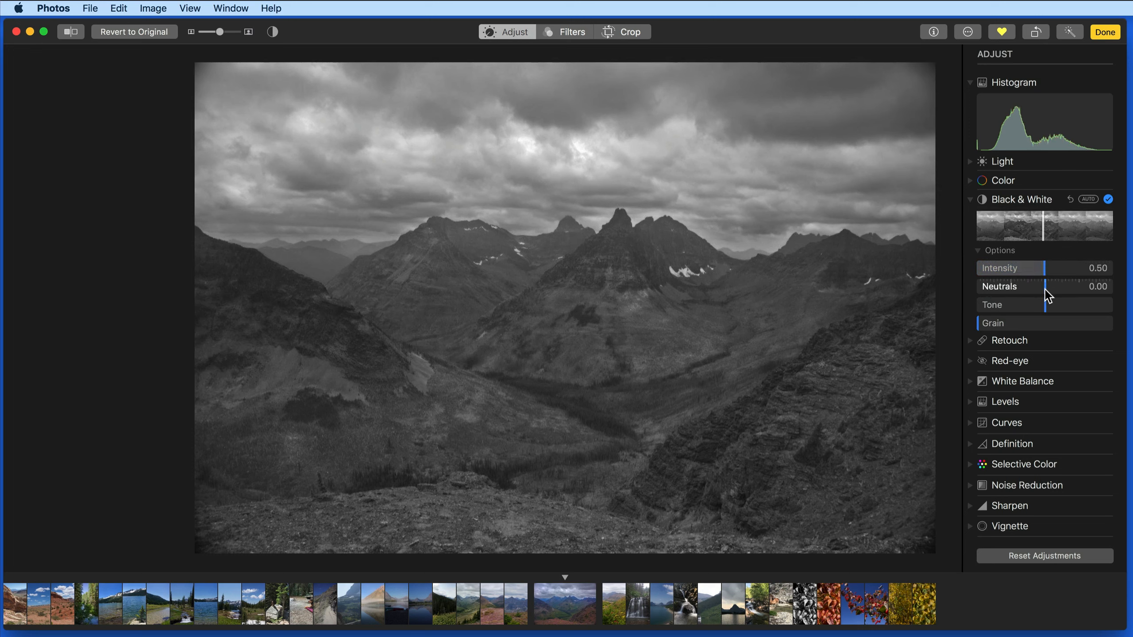
pyautogui.moveTo(1045, 288)
pyautogui.mouseDown()
pyautogui.moveTo(982, 290)
pyautogui.moveTo(1080, 298)
pyautogui.moveTo(988, 304)
pyautogui.moveTo(1068, 287)
pyautogui.moveTo(1041, 291)
pyautogui.mouseUp()
pyautogui.moveTo(1044, 307)
pyautogui.mouseDown()
pyautogui.moveTo(997, 308)
pyautogui.moveTo(1102, 309)
pyautogui.moveTo(1043, 309)
pyautogui.mouseUp()
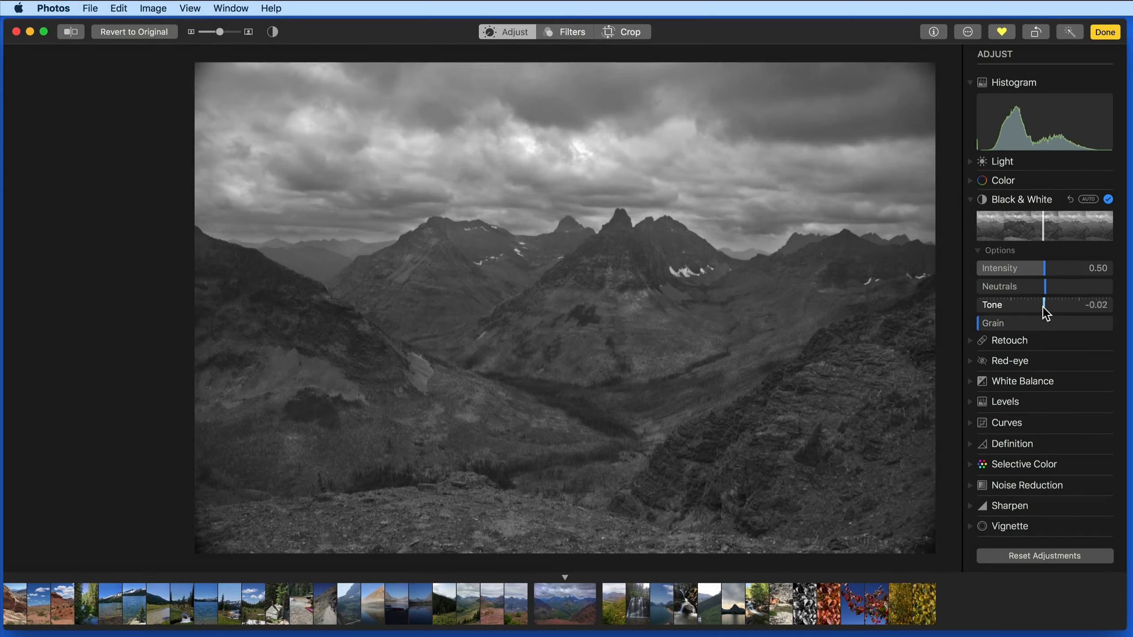
pyautogui.moveTo(1045, 307)
pyautogui.mouseDown()
pyautogui.moveTo(982, 310)
pyautogui.moveTo(1103, 307)
pyautogui.moveTo(1046, 309)
pyautogui.mouseUp()
# - Set the Black & White Grain to 0.66 in a close-up of the peaks, and compare the whole photo with the adjustment off and on
pyautogui.press('z')
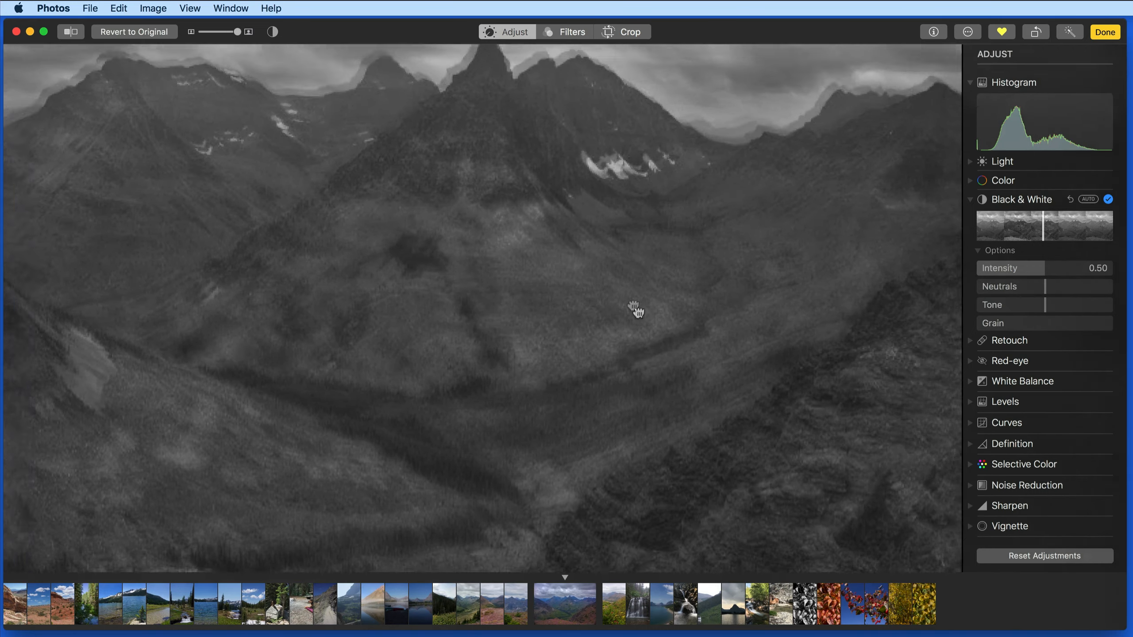
pyautogui.moveTo(638, 309); pyautogui.dragTo(711, 481)
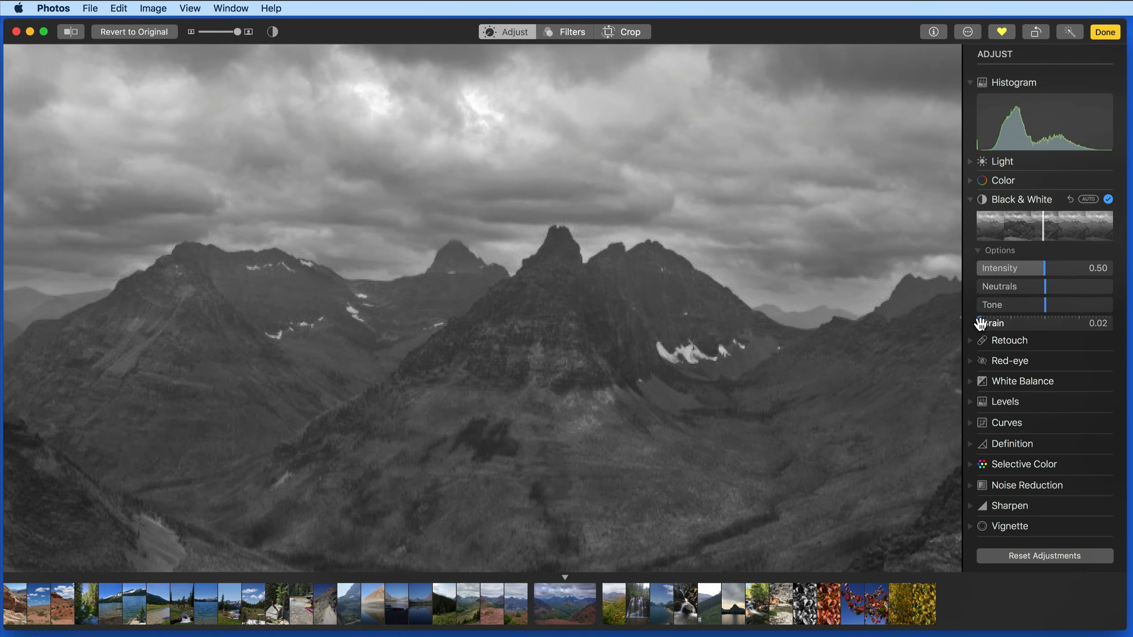
pyautogui.moveTo(980, 323); pyautogui.dragTo(1067, 329)
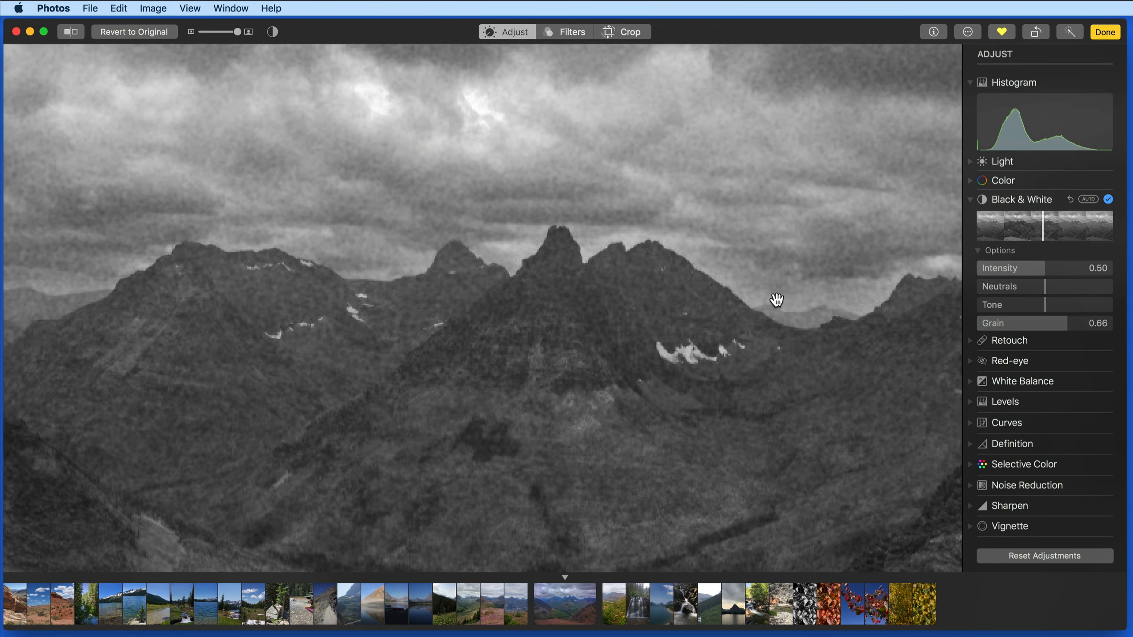
pyautogui.press('z')
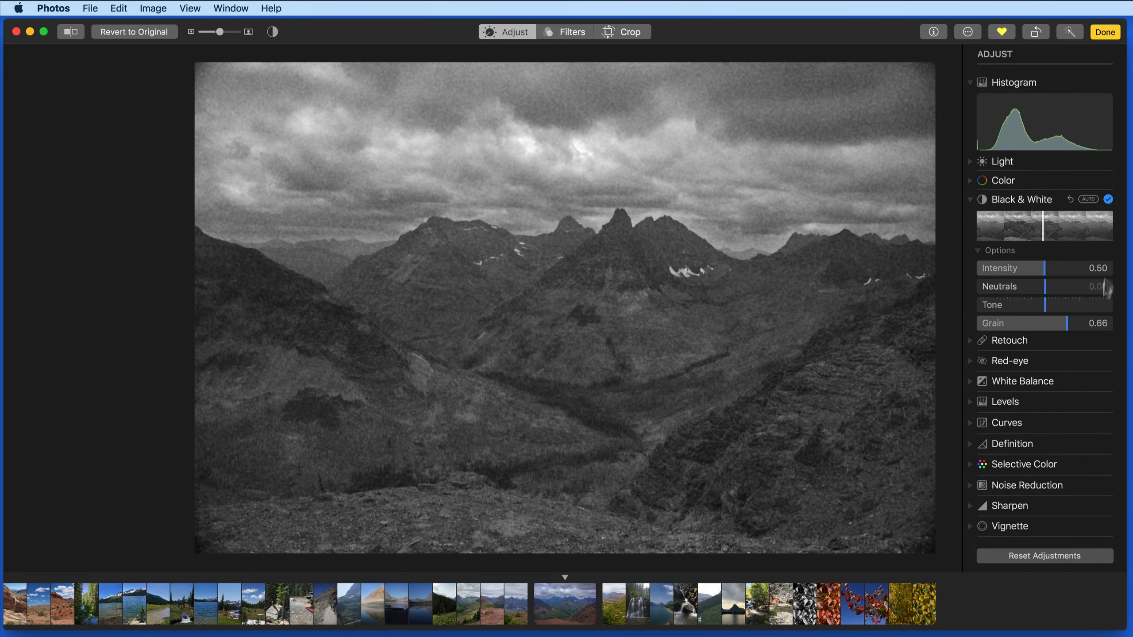
pyautogui.click(1108, 199)
pyautogui.click(1108, 200)
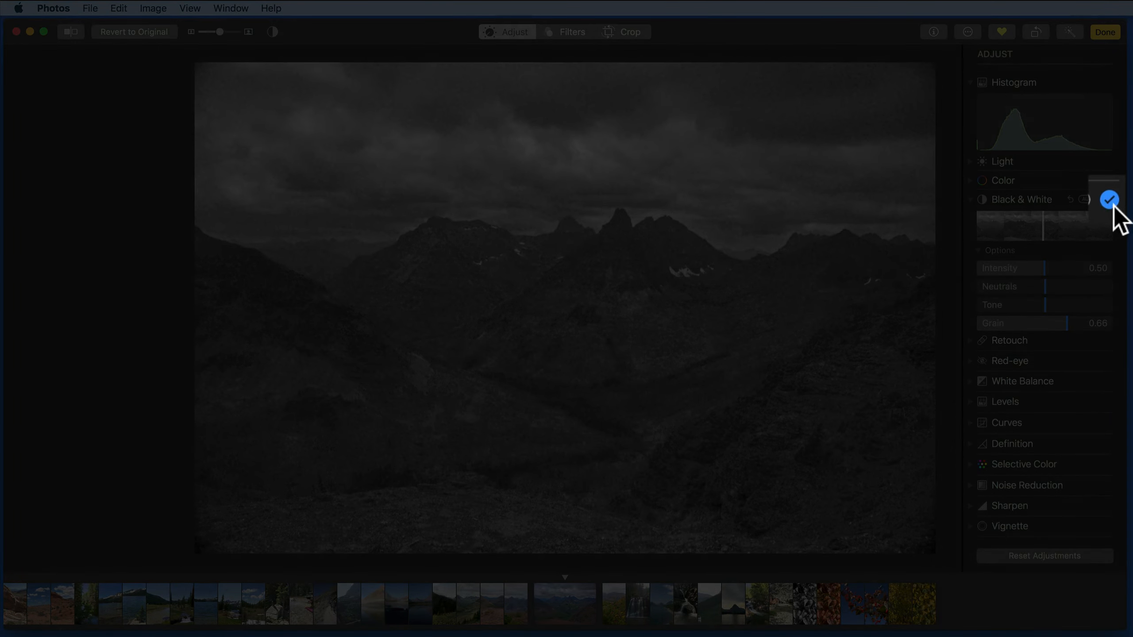
# - Compare the mountain photo with Black & White off and on, and lower its Grain to 0.02
pyautogui.click(1109, 200)
pyautogui.click(1109, 200)
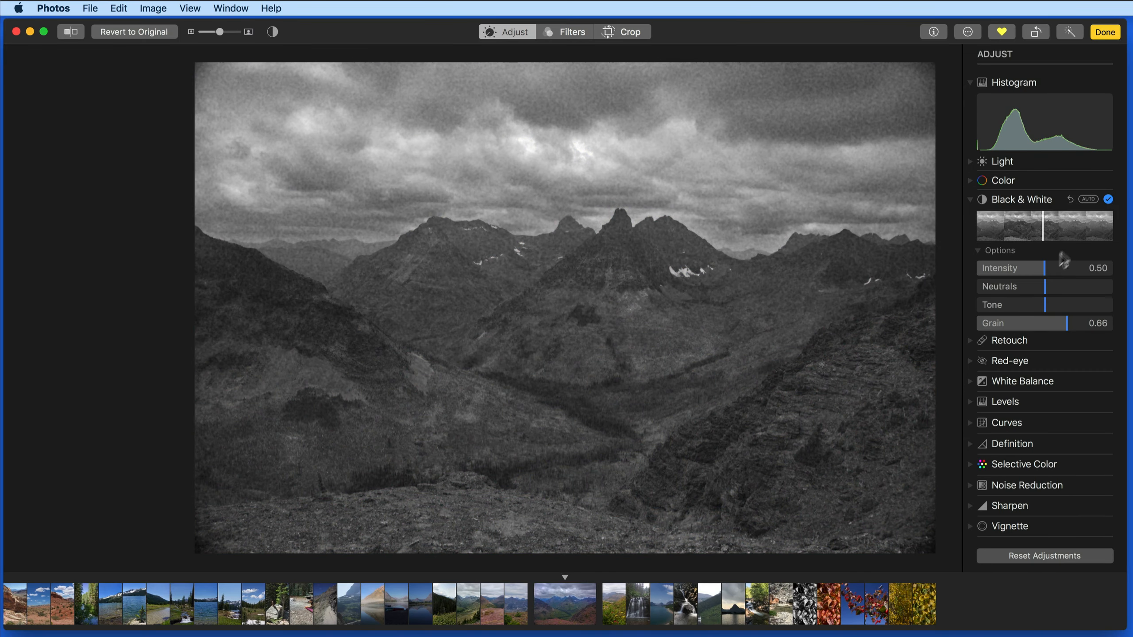
pyautogui.moveTo(1065, 322); pyautogui.dragTo(982, 332)
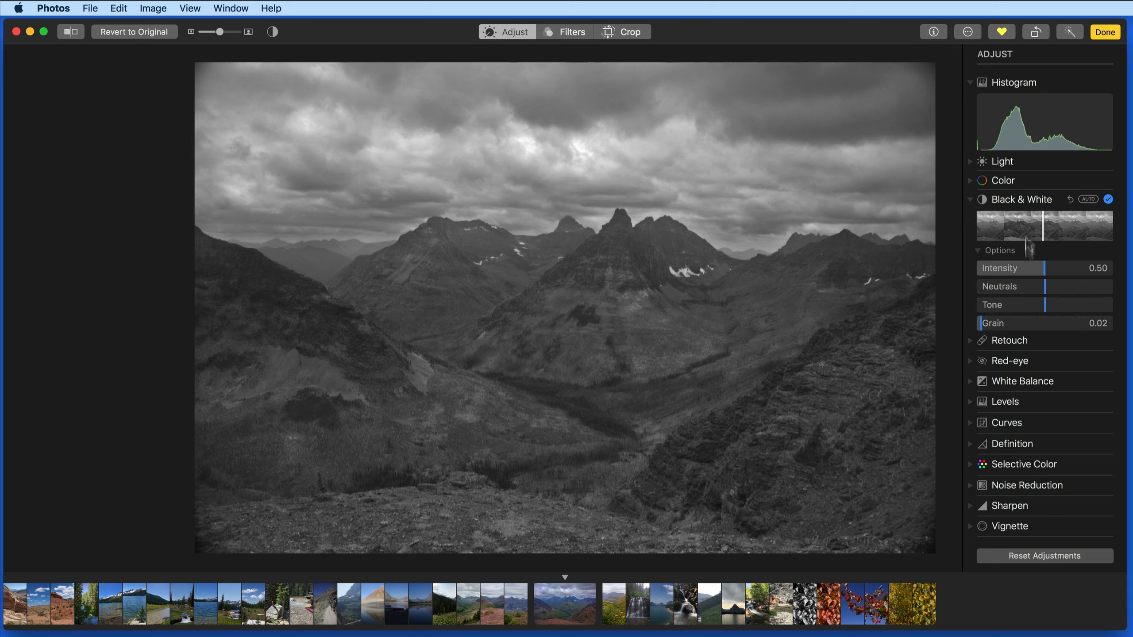
# - Set Light Exposure to 0.08, Highlights to -0.35 and Shadows to 0.14, and Color Saturation to -0.09 and Contrast to -0.25
pyautogui.click(970, 159)
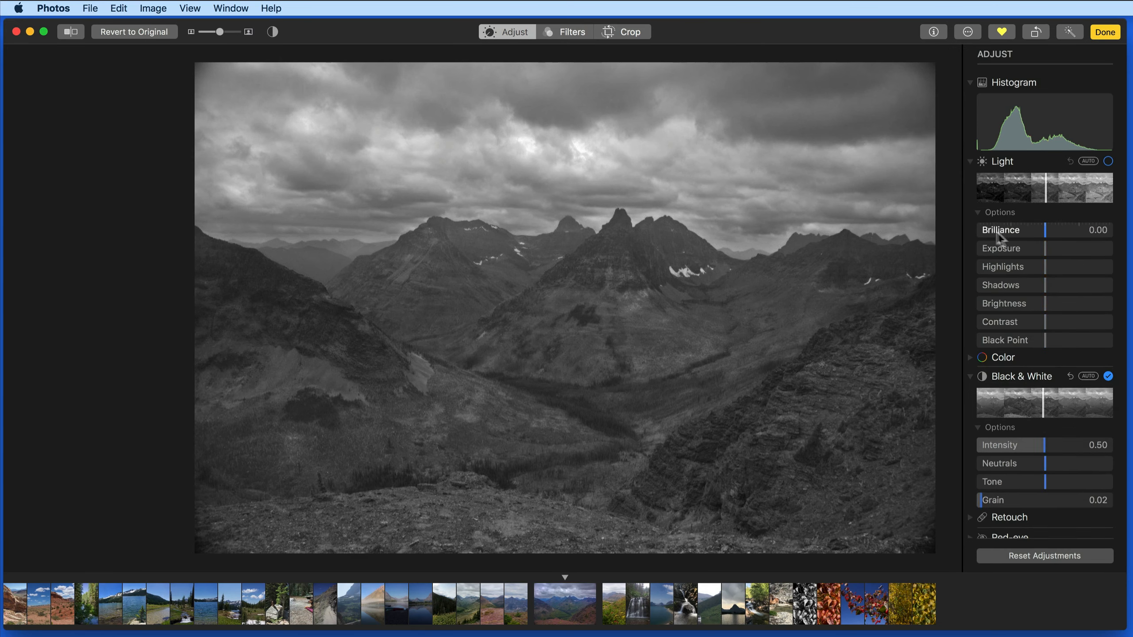
pyautogui.moveTo(1045, 248); pyautogui.dragTo(1053, 288)
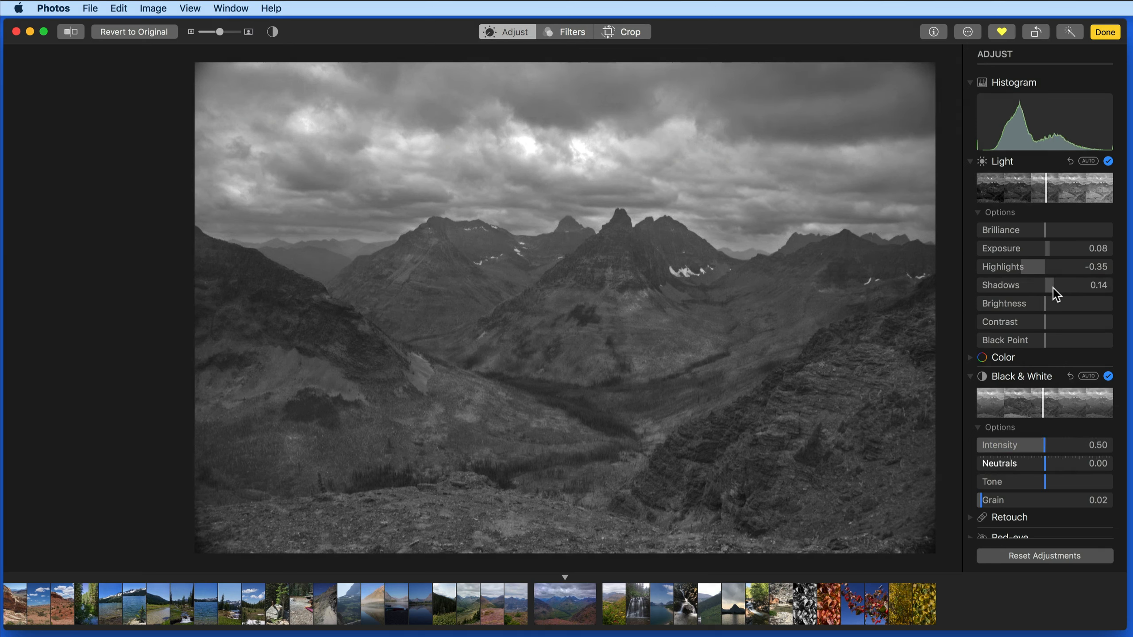
pyautogui.click(971, 358)
pyautogui.scroll(-5, 969, 360)
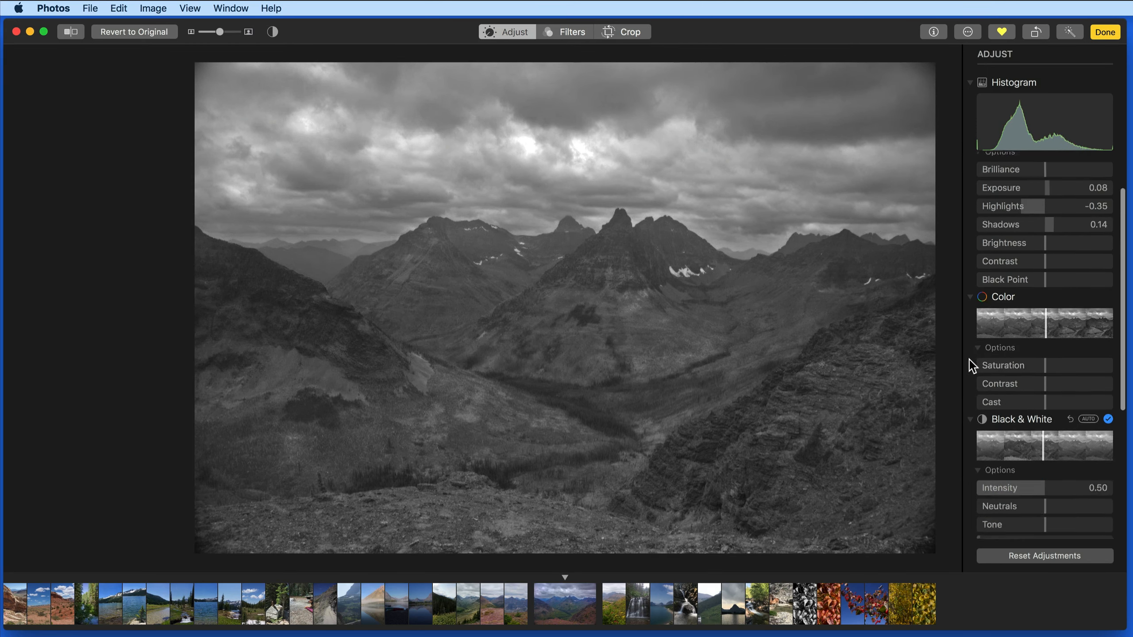
pyautogui.moveTo(1041, 280); pyautogui.dragTo(1029, 307)
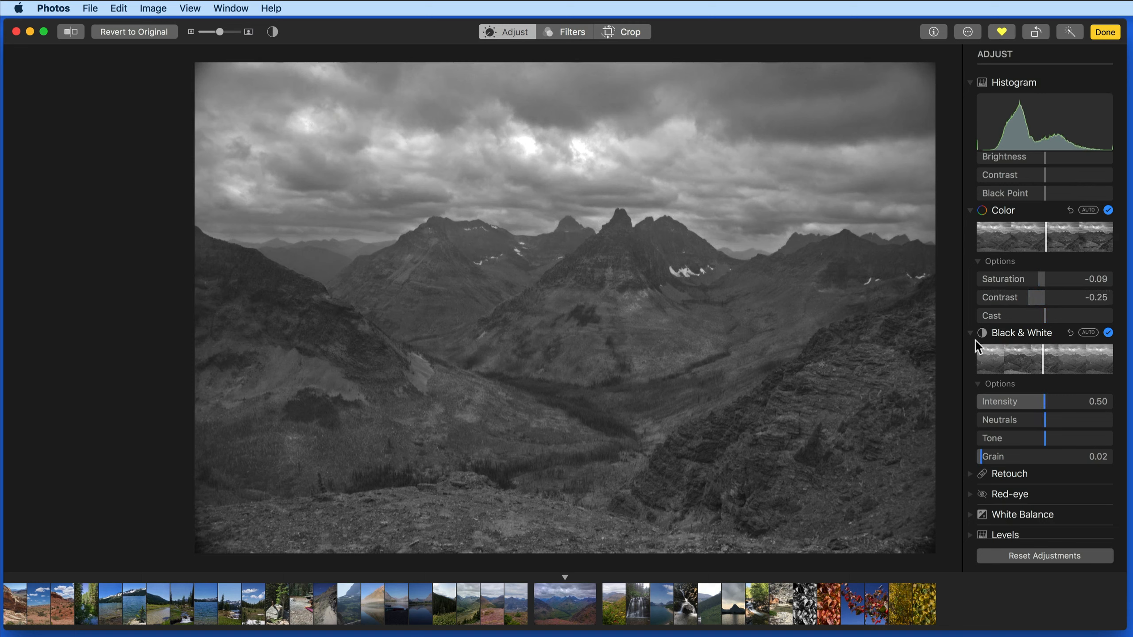
# - Set Black & White Neutrals to -0.17, Tone to 0.37 and Grain to 0.19, and compare the photo with the adjustment off and on
pyautogui.moveTo(1049, 422); pyautogui.dragTo(1069, 441)
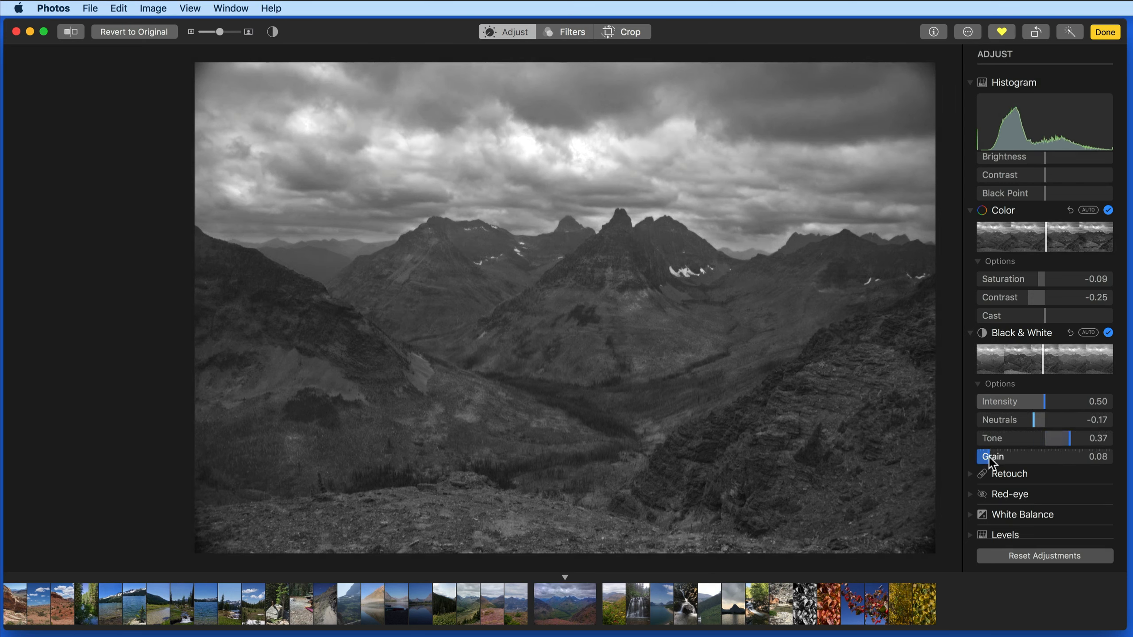
pyautogui.moveTo(1007, 459); pyautogui.dragTo(1004, 459)
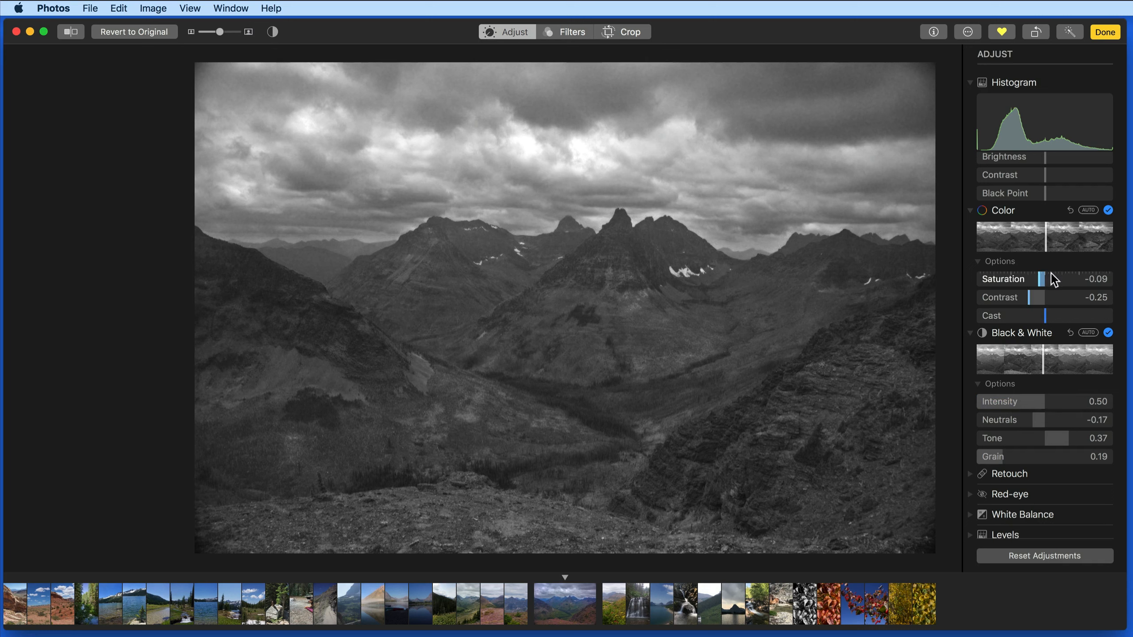
pyautogui.click(1109, 333)
pyautogui.click(1108, 333)
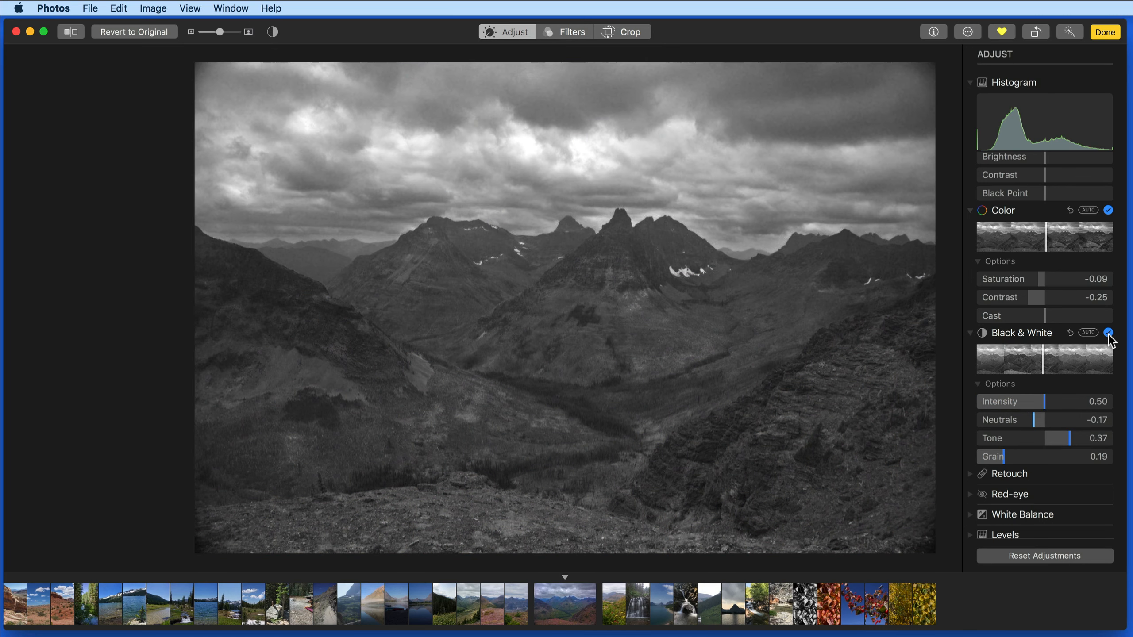
pyautogui.click(1108, 333)
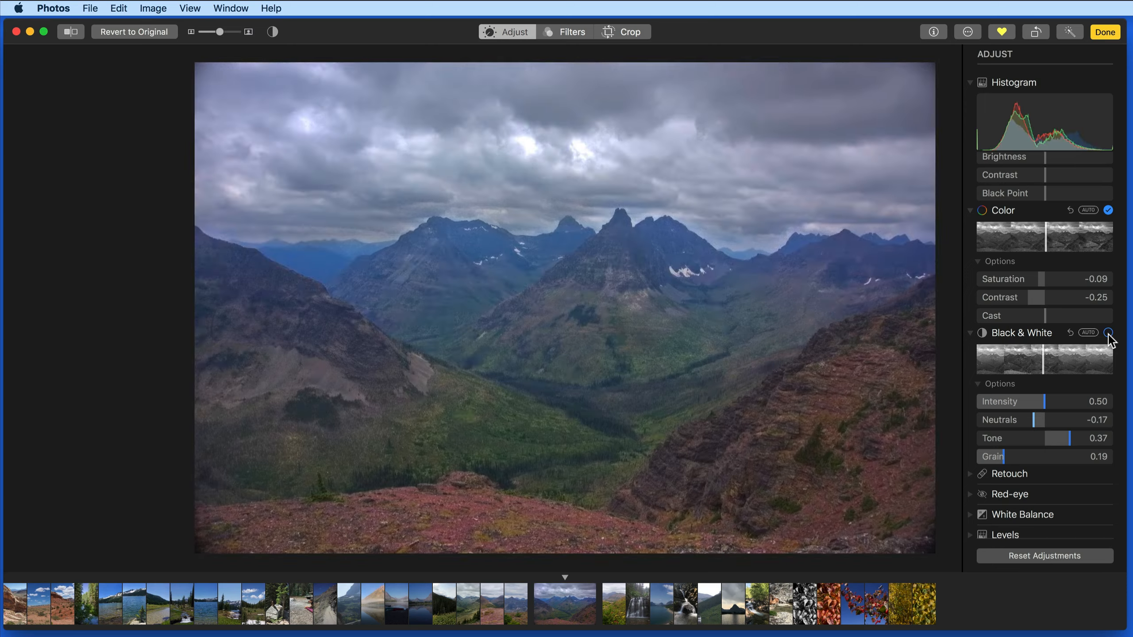
pyautogui.click(1109, 333)
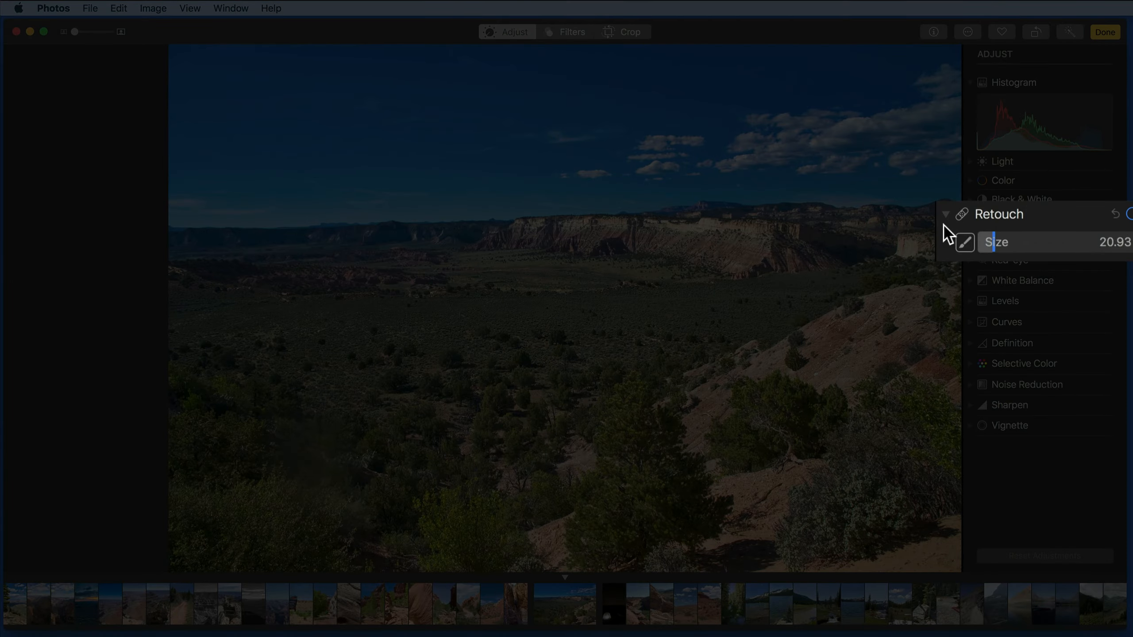
# - Activate the Retouch brush on the desert valley photo and try larger and smaller sizes, ending at 40.98
pyautogui.click(965, 243)
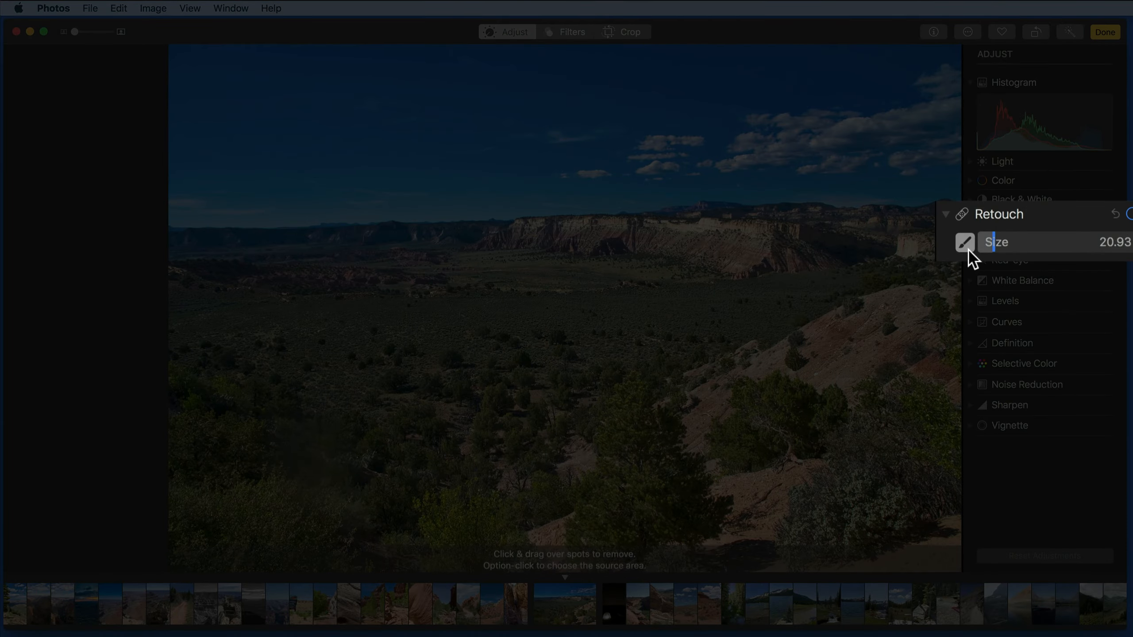
pyautogui.moveTo(1003, 243)
pyautogui.mouseDown()
pyautogui.moveTo(1095, 240)
pyautogui.moveTo(1022, 241)
pyautogui.mouseUp()
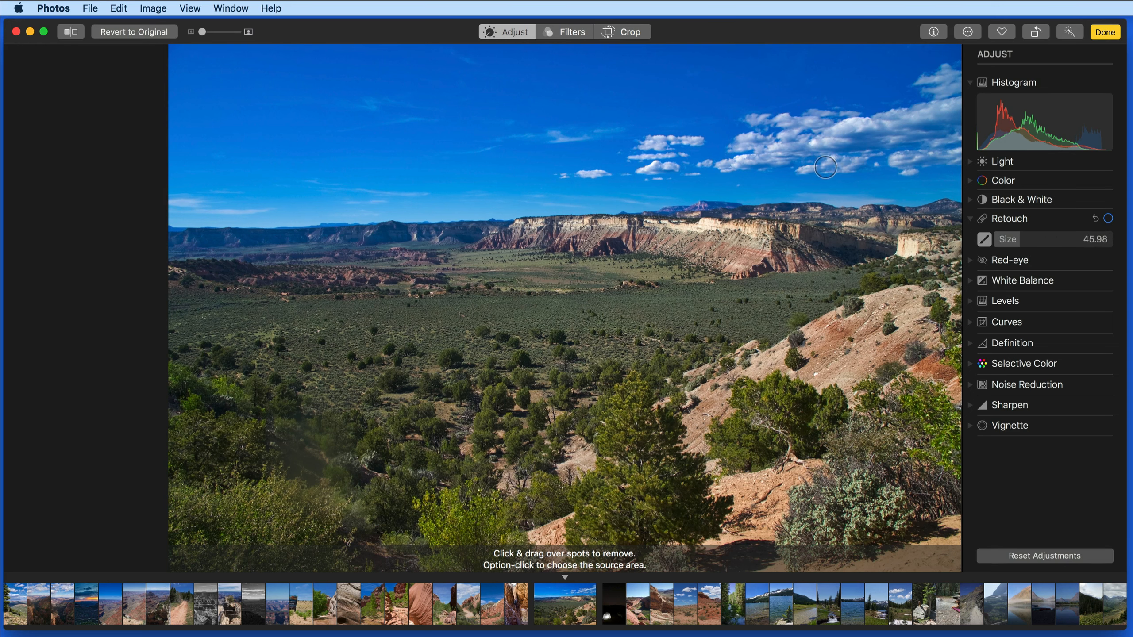
pyautogui.press(']')
pyautogui.press(']')
pyautogui.press(']')
pyautogui.press(']')
pyautogui.press(']')
pyautogui.press('[')
pyautogui.press('[')
pyautogui.press('[')
pyautogui.press('[')
pyautogui.press('[')
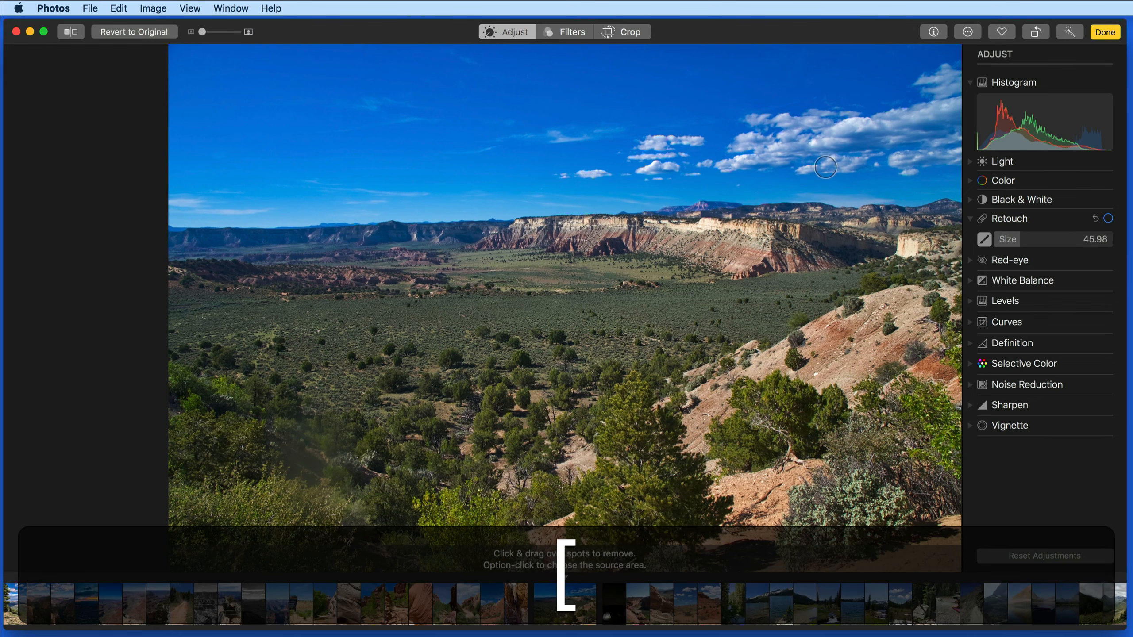
pyautogui.press('[')
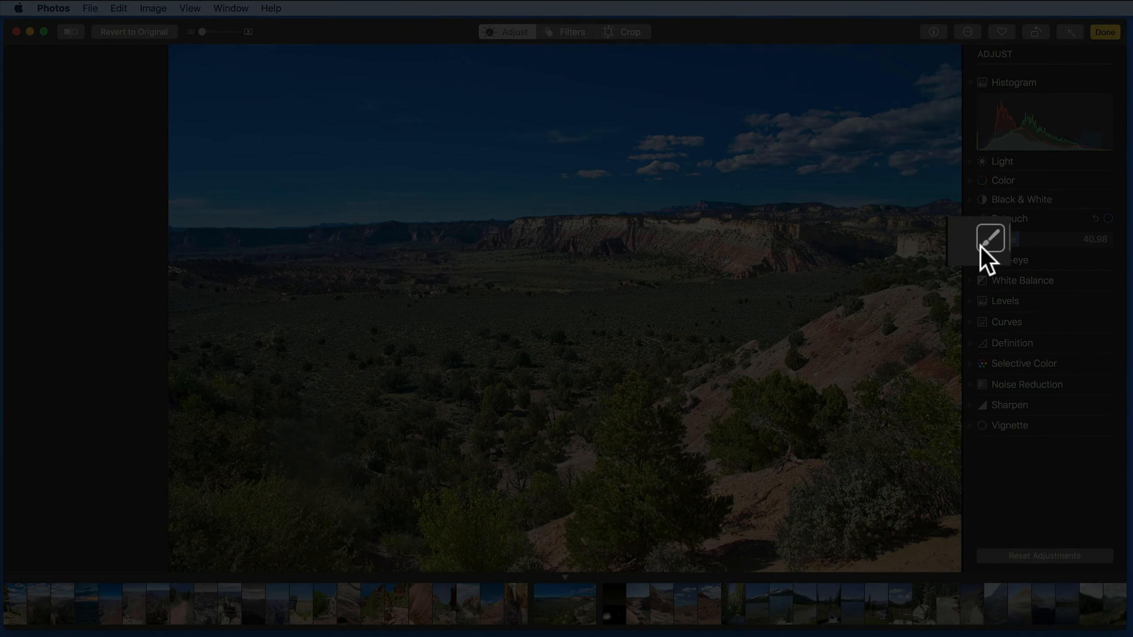
pyautogui.click(980, 246)
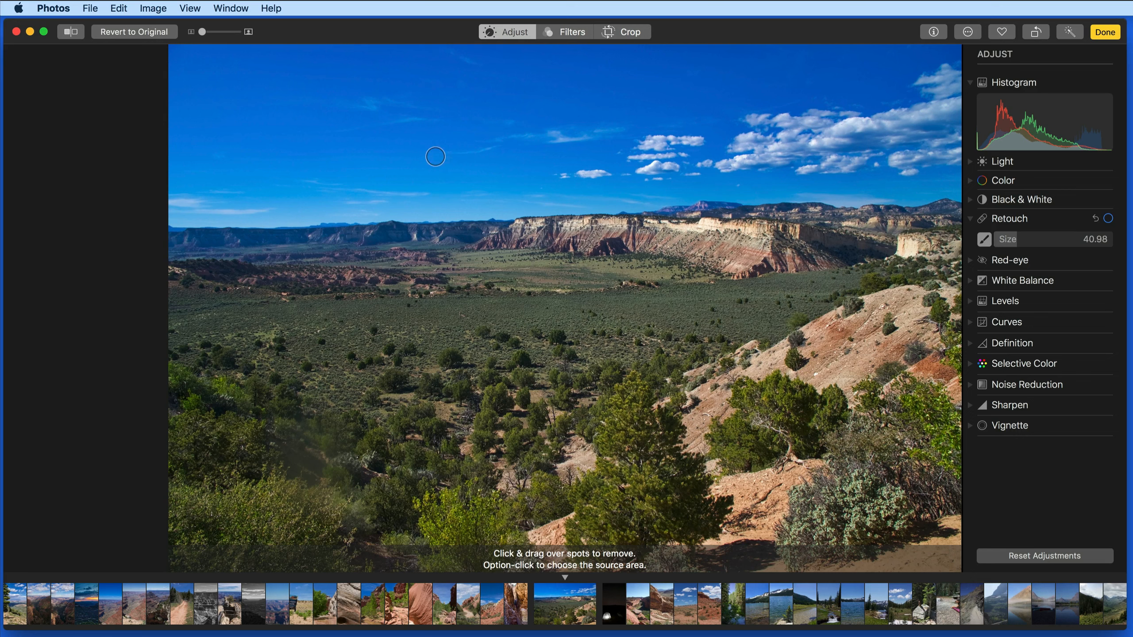
# - Retouch the thin wispy clouds out of the upper sky above the desert valley
pyautogui.moveTo(436, 156); pyautogui.dragTo(575, 123)
pyautogui.moveTo(443, 123)
pyautogui.mouseDown()
pyautogui.moveTo(322, 128)
pyautogui.moveTo(380, 101)
pyautogui.moveTo(421, 106)
pyautogui.mouseUp()
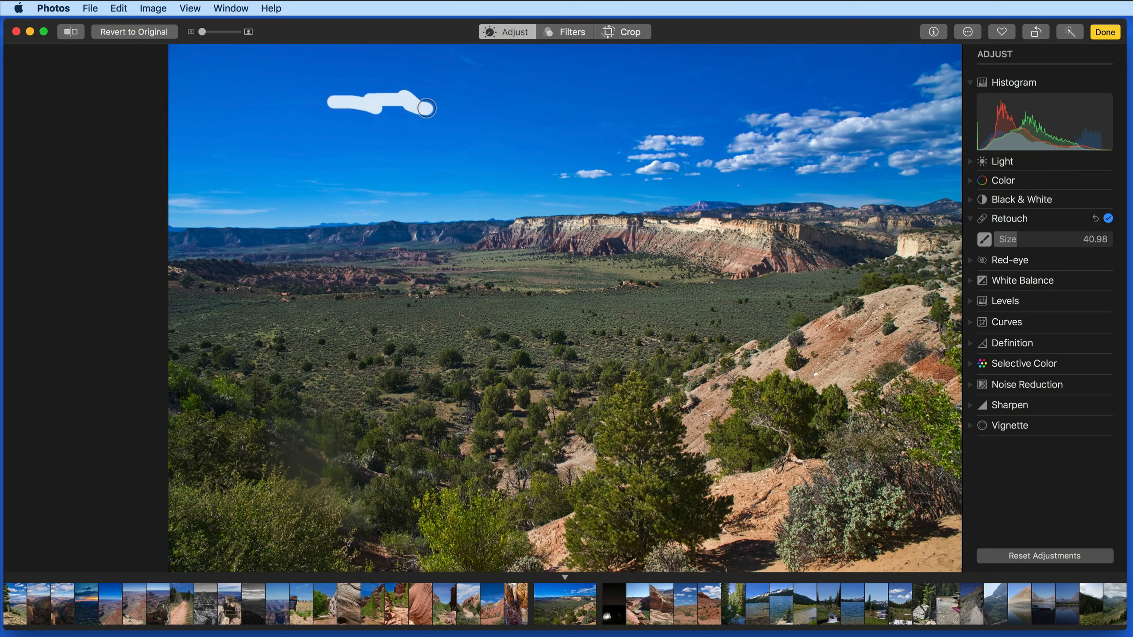
pyautogui.moveTo(483, 63)
pyautogui.mouseDown()
pyautogui.moveTo(442, 51)
pyautogui.moveTo(461, 55)
pyautogui.mouseUp()
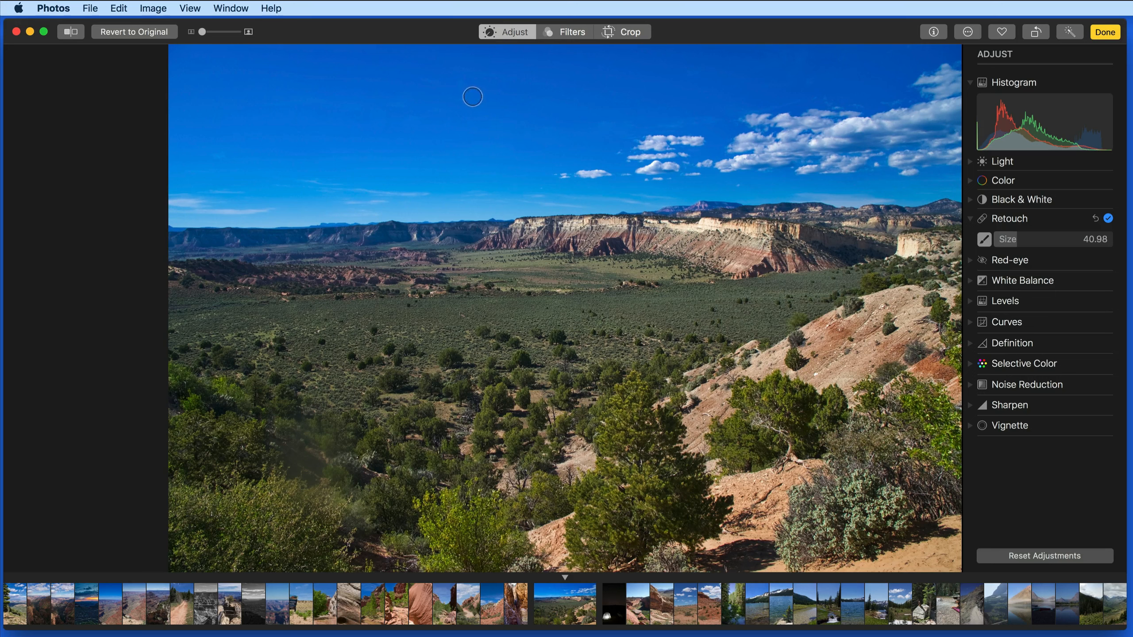
pyautogui.moveTo(471, 97); pyautogui.dragTo(439, 106)
# - Retouch out the small isolated bushes in the middle of the plain with a brush size of 10.98
pyautogui.press('[')
pyautogui.press('[')
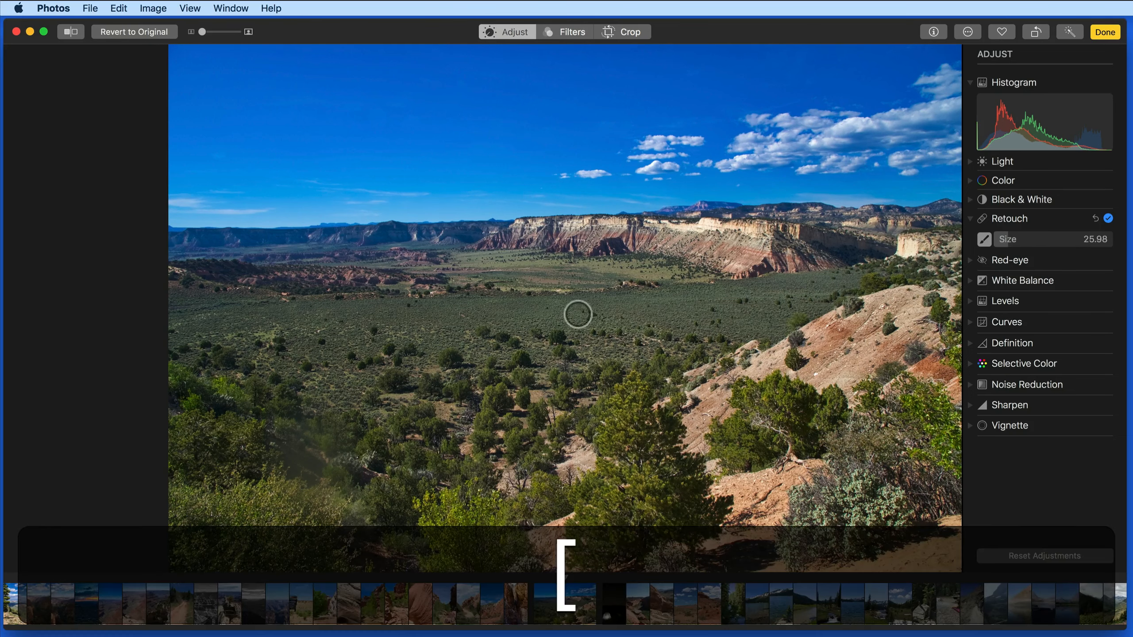
pyautogui.press('super+equal')
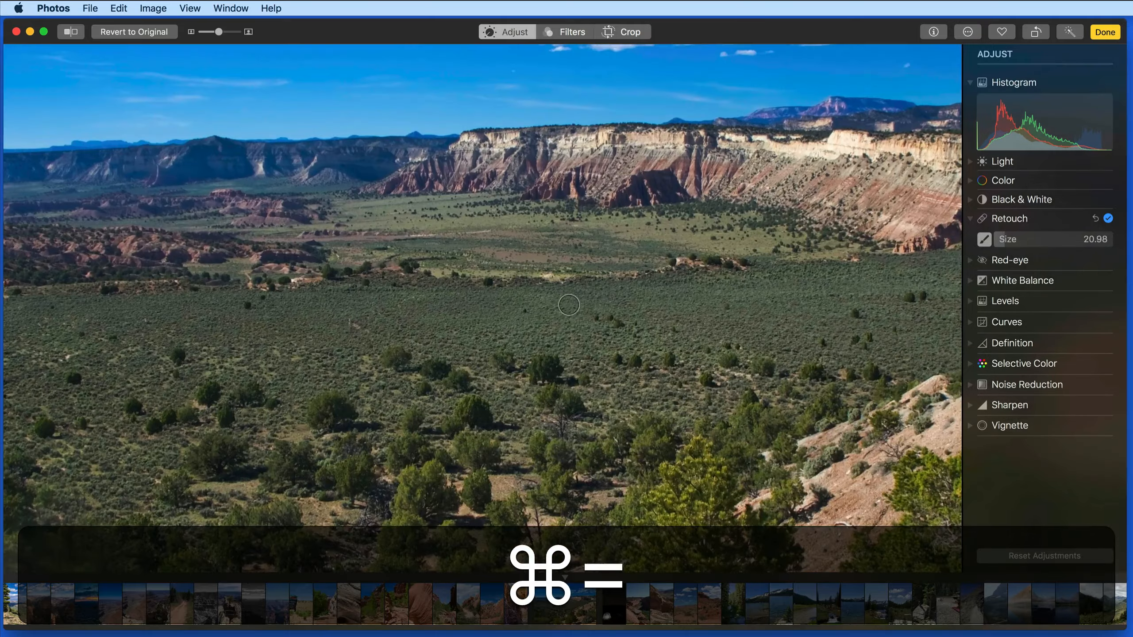
pyautogui.press('[')
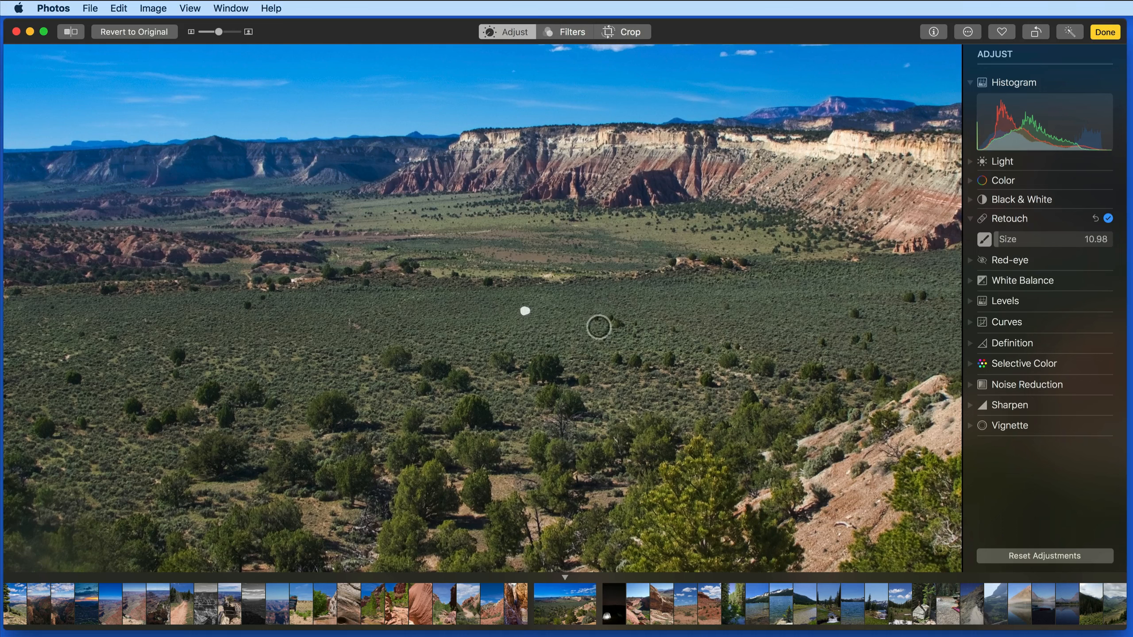
pyautogui.moveTo(602, 326)
pyautogui.mouseDown()
pyautogui.moveTo(629, 332)
pyautogui.moveTo(618, 329)
pyautogui.mouseUp()
pyautogui.moveTo(604, 326); pyautogui.dragTo(610, 330)
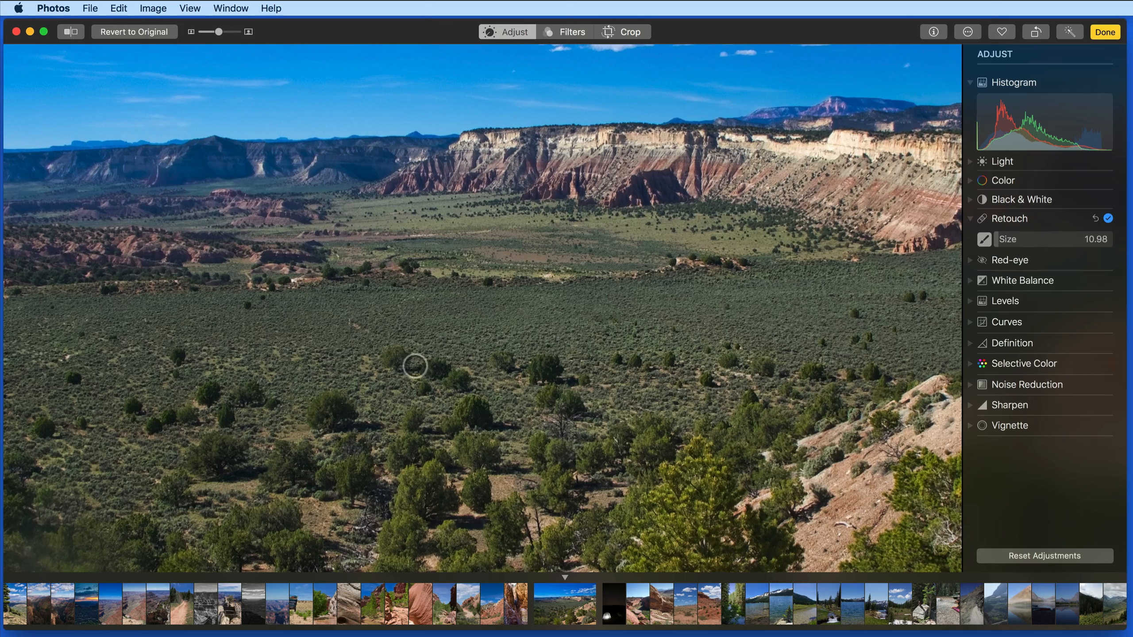
# - Try to retouch out the larger round bush at the edge of the plain without choosing a source, and undo the strokes
pyautogui.moveTo(395, 351)
pyautogui.mouseDown()
pyautogui.moveTo(405, 348)
pyautogui.moveTo(376, 365)
pyautogui.moveTo(392, 371)
pyautogui.moveTo(411, 355)
pyautogui.moveTo(400, 369)
pyautogui.mouseUp()
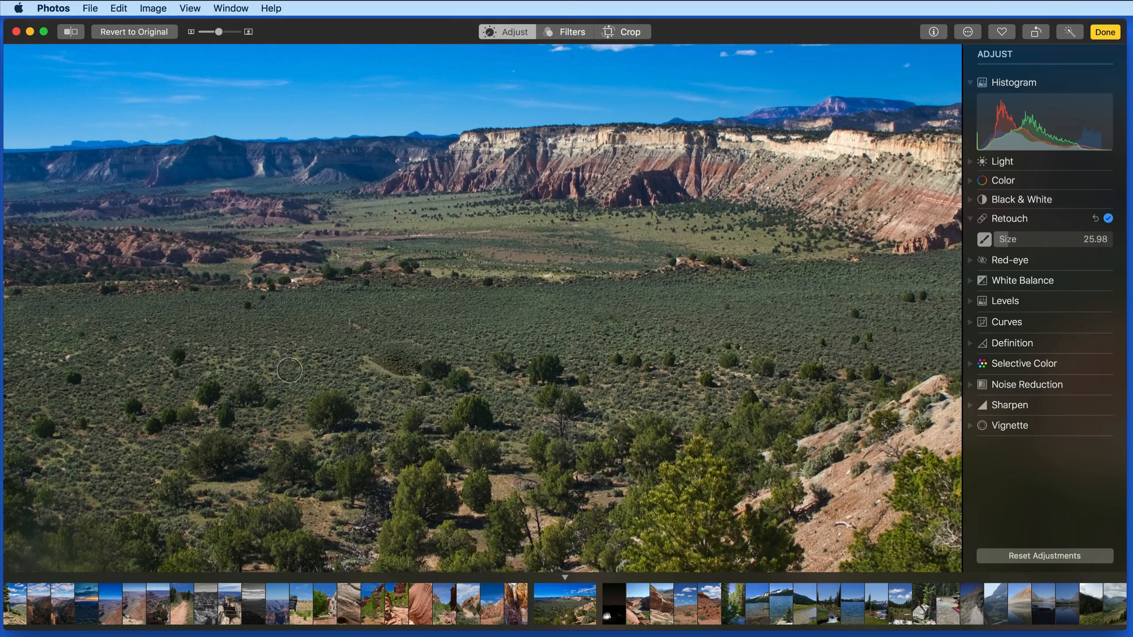
pyautogui.press('super+z')
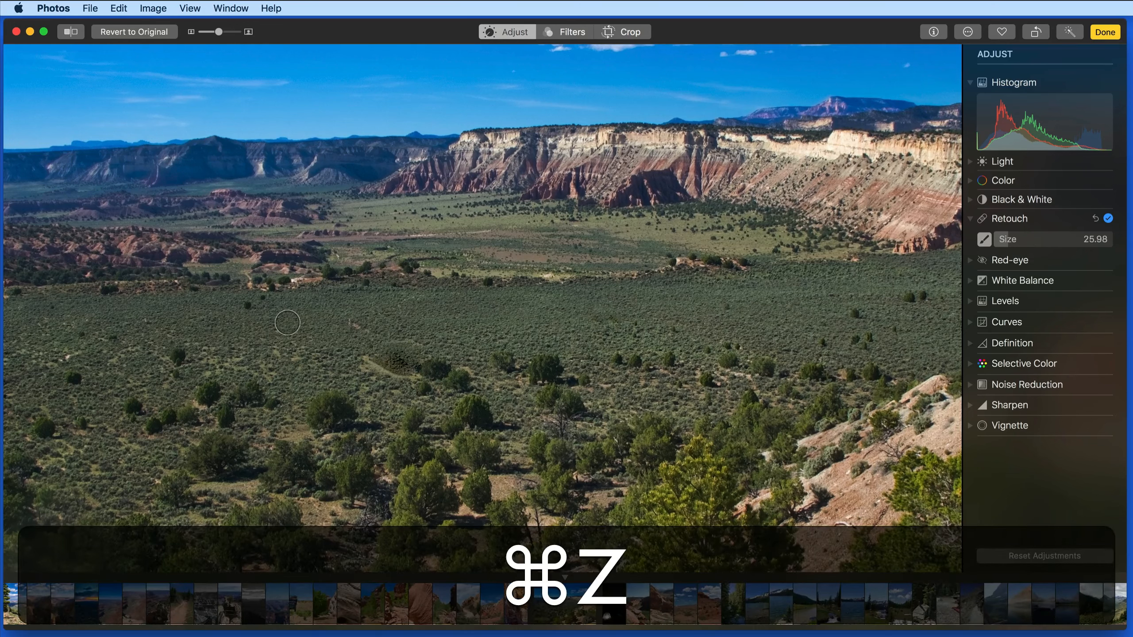
pyautogui.press('super+z')
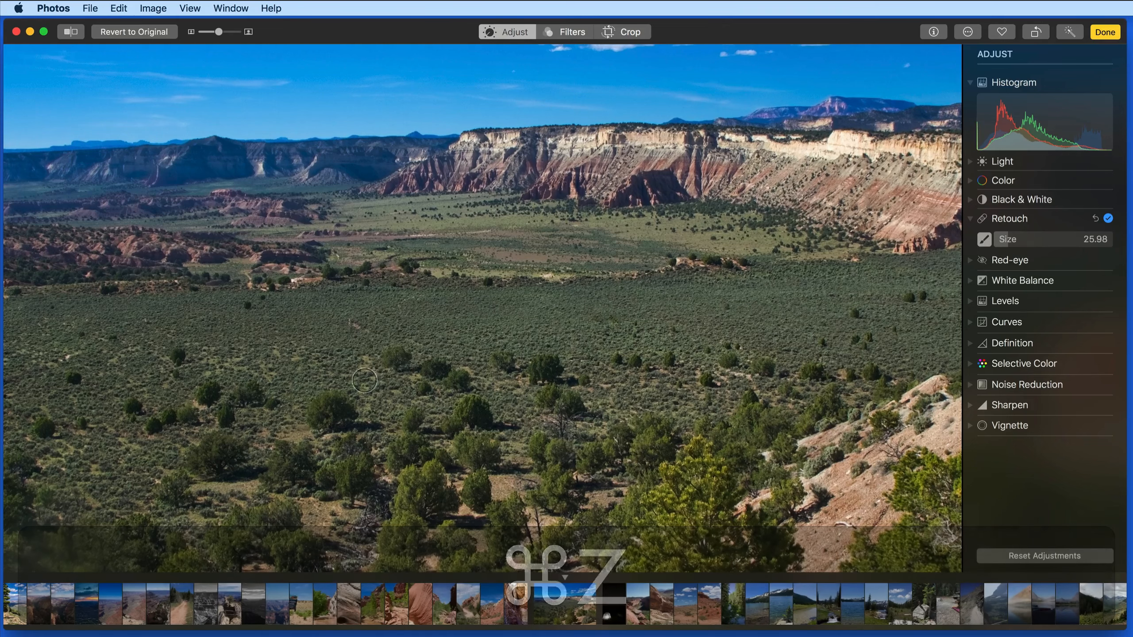
# - Set the brush size to 15.98, choose the clear scrub left of the larger bush as the source, and retouch the bush out
pyautogui.press('[')
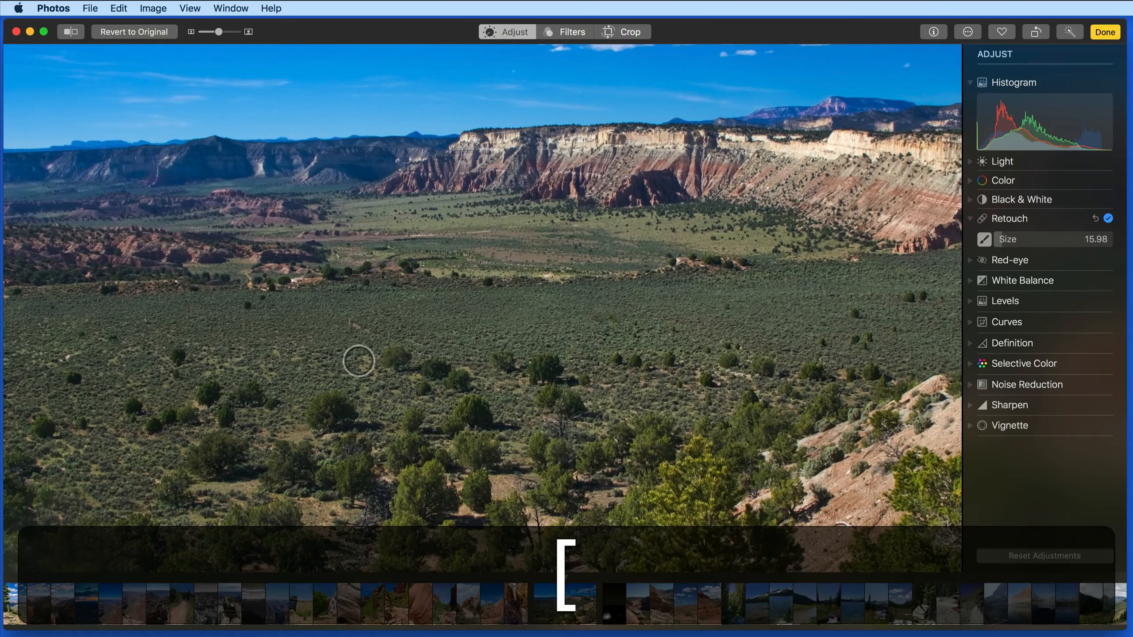
pyautogui.press('alt')
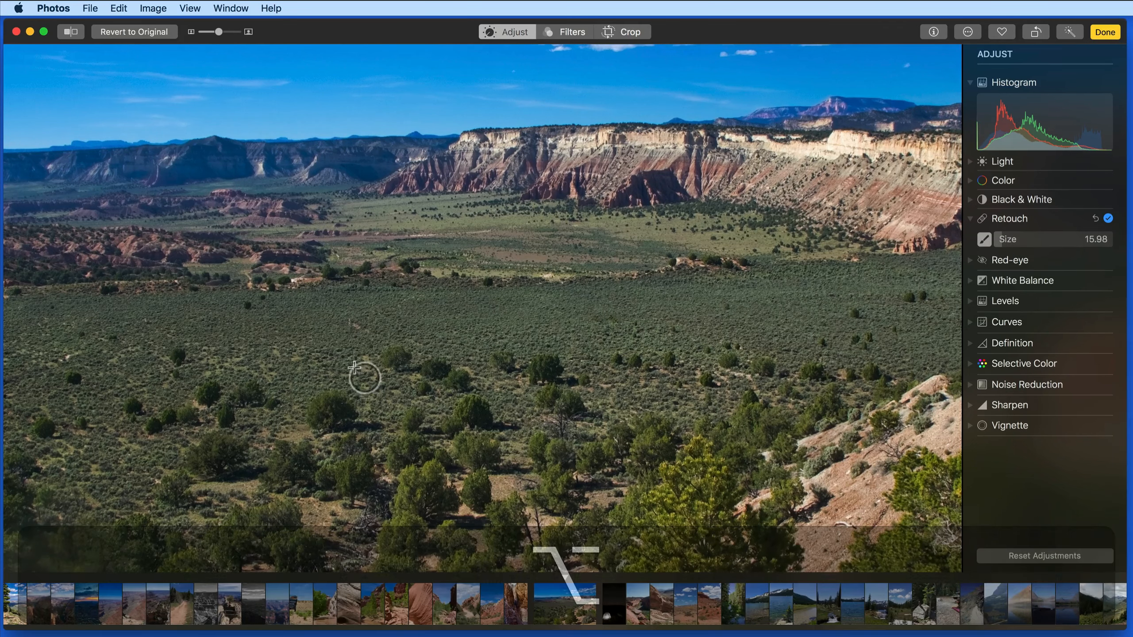
pyautogui.keyDown('alt'); pyautogui.click(354, 374); pyautogui.keyUp('alt')
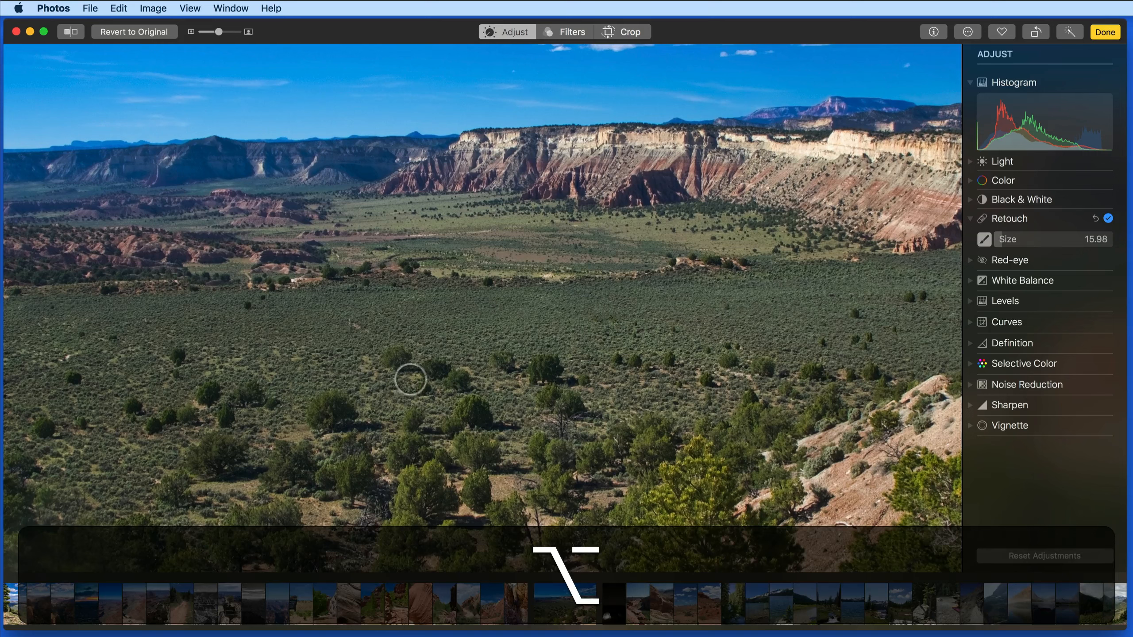
pyautogui.moveTo(412, 376); pyautogui.dragTo(402, 378)
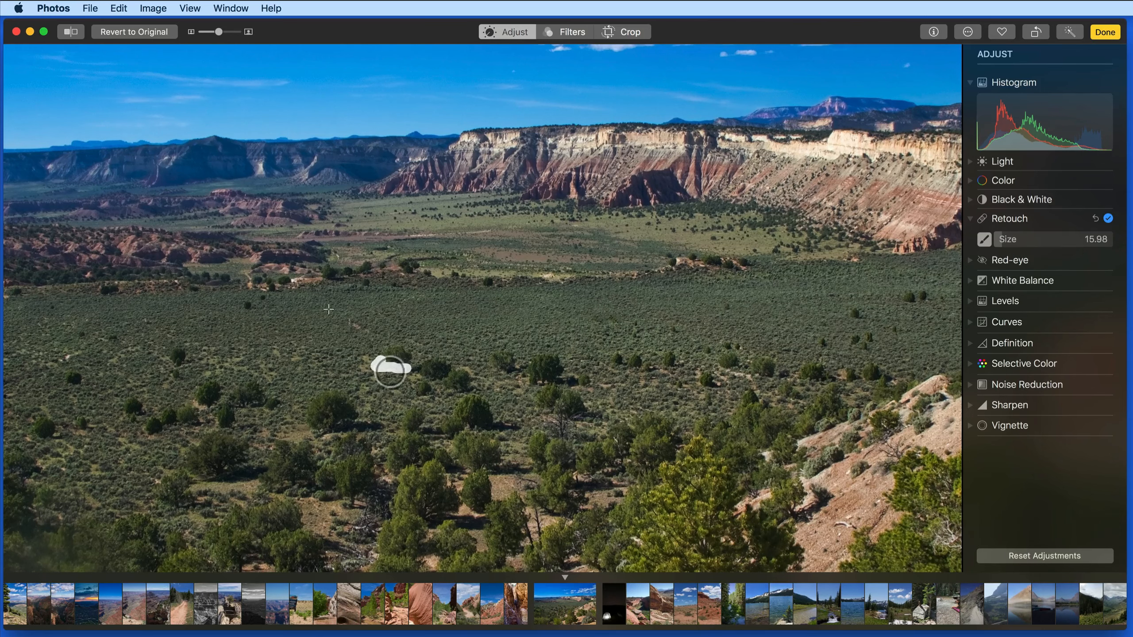
pyautogui.press('super+z')
pyautogui.press('alt')
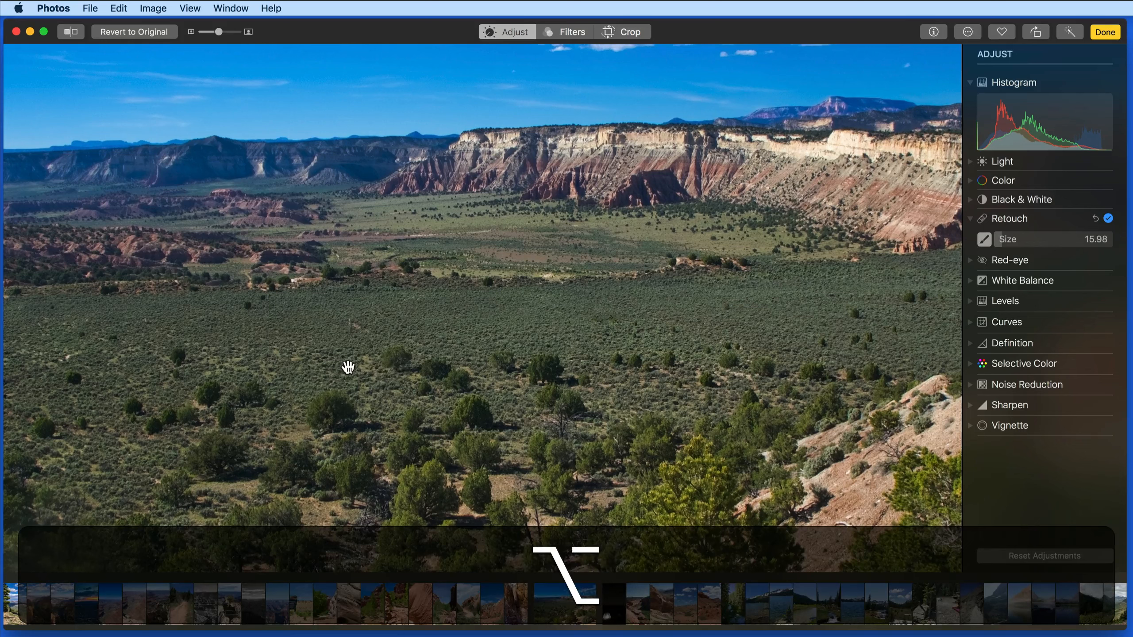
pyautogui.moveTo(395, 374)
pyautogui.mouseDown()
pyautogui.moveTo(401, 363)
pyautogui.moveTo(414, 369)
pyautogui.moveTo(400, 362)
pyautogui.mouseUp()
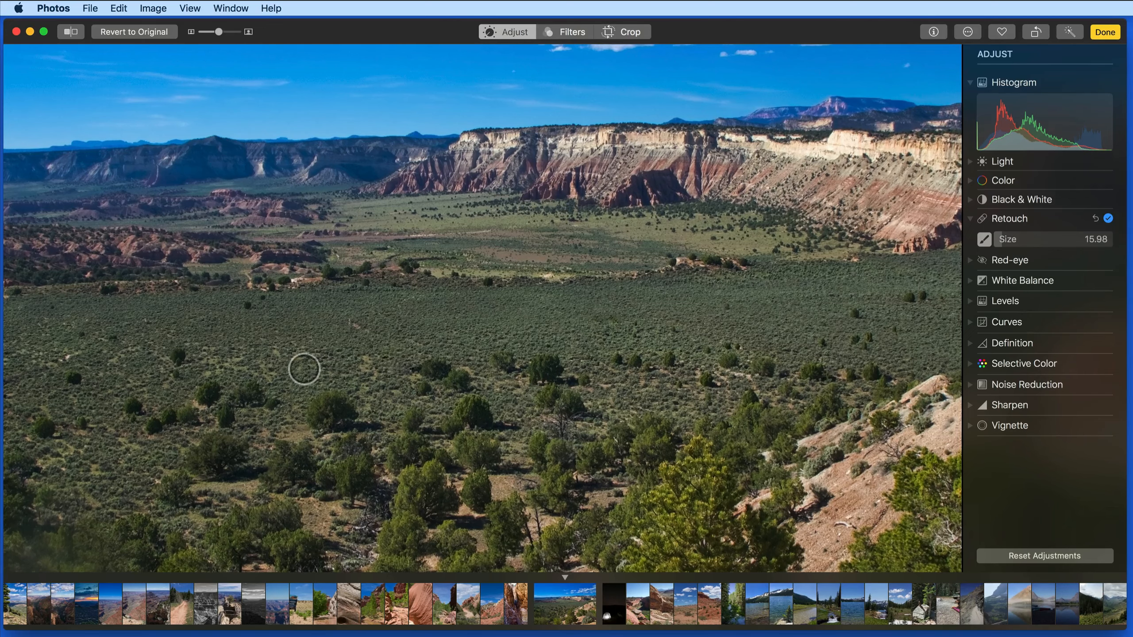
# - Choose the bare slope beside the bush on the reddish hillside as the source and retouch the bush out with brush size 25.98
pyautogui.press('super+minus')
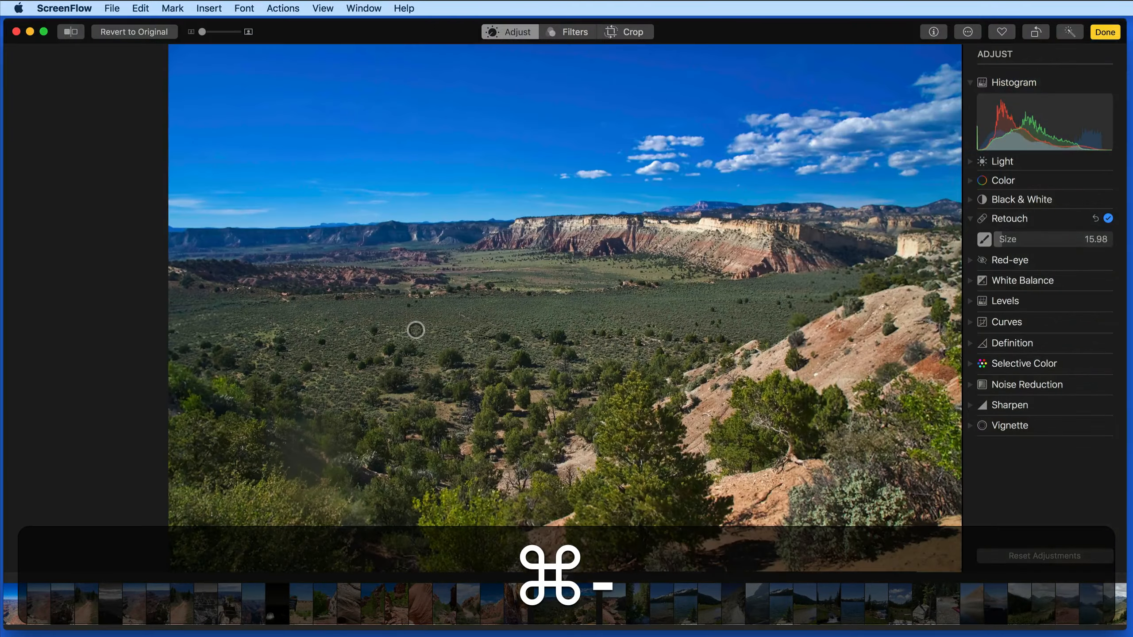
pyautogui.press('alt')
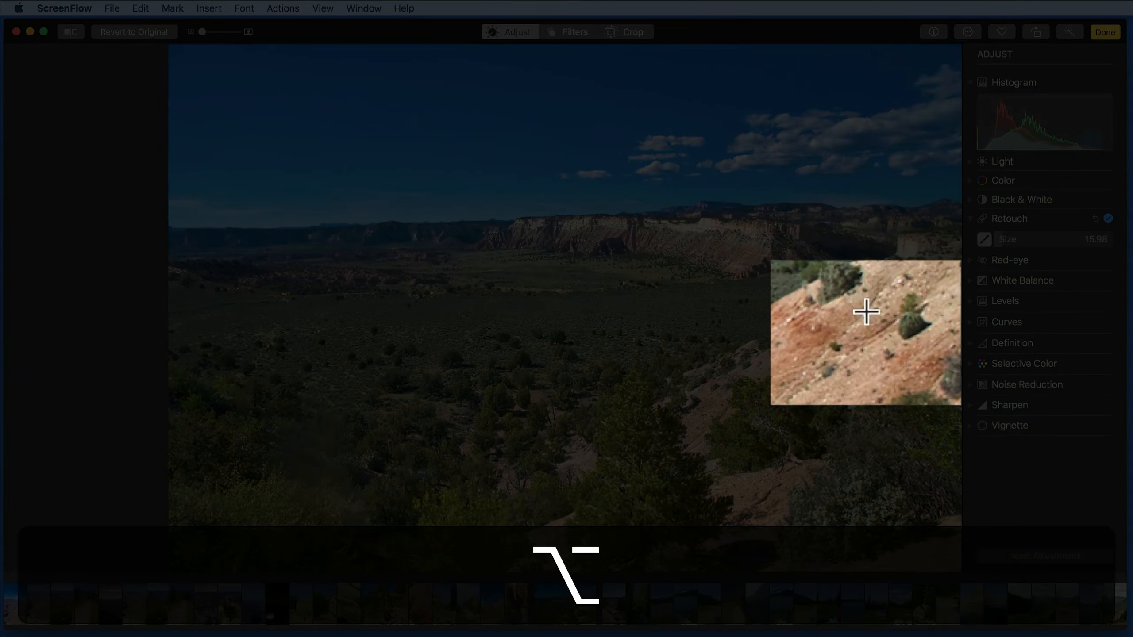
pyautogui.keyDown('alt'); pyautogui.click(866, 312); pyautogui.keyUp('alt')
pyautogui.press(']')
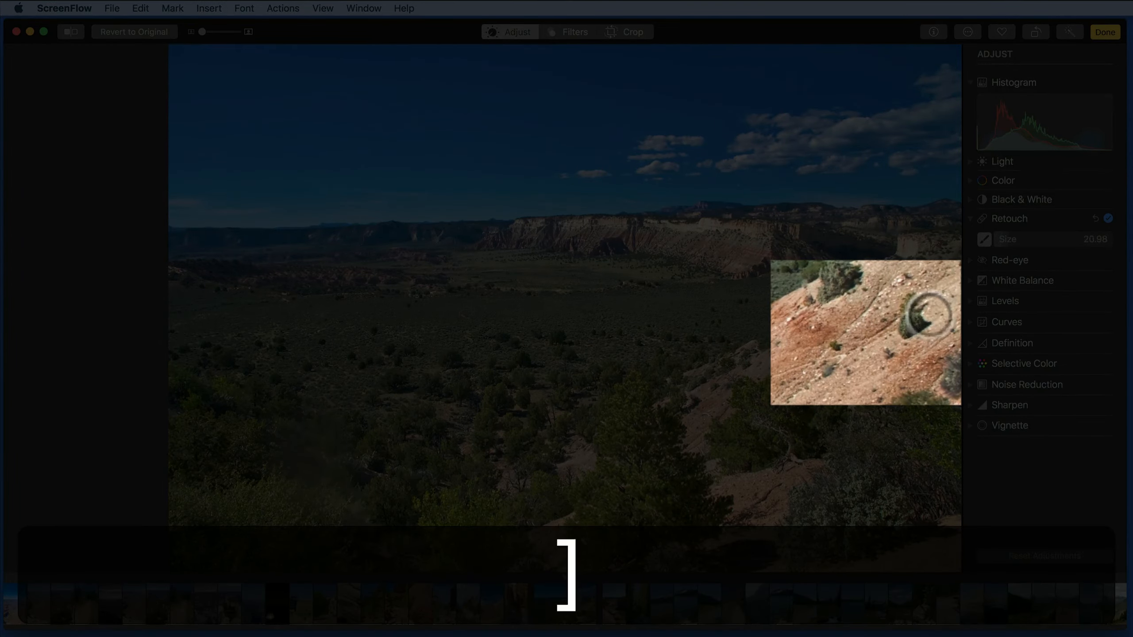
pyautogui.press(']')
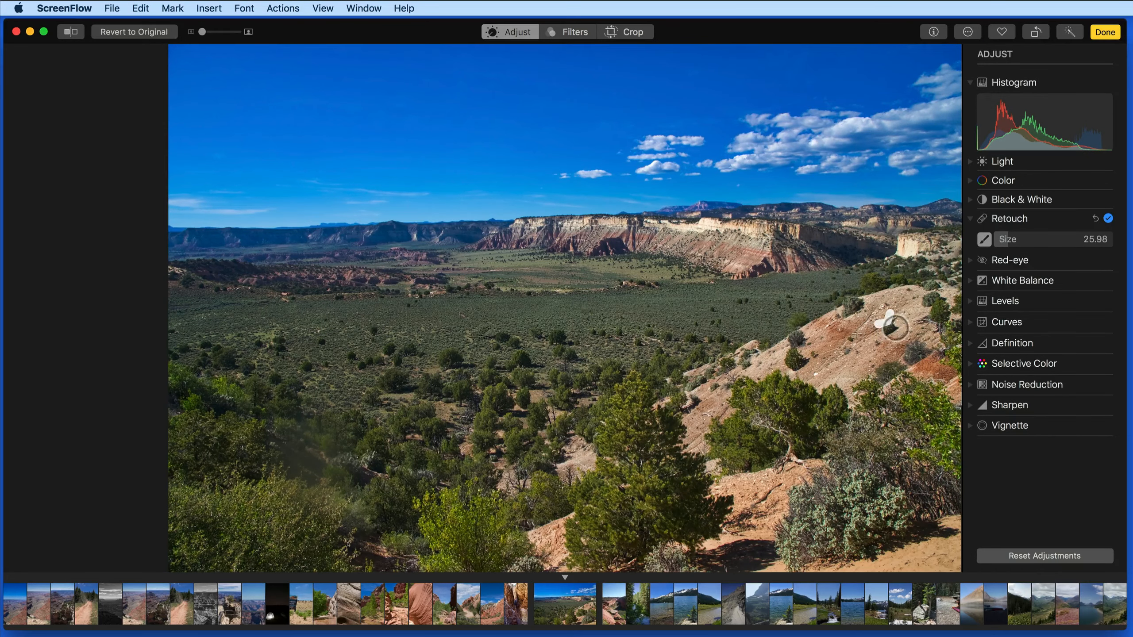
pyautogui.moveTo(896, 327)
pyautogui.mouseDown()
pyautogui.moveTo(899, 339)
pyautogui.moveTo(877, 346)
pyautogui.mouseUp()
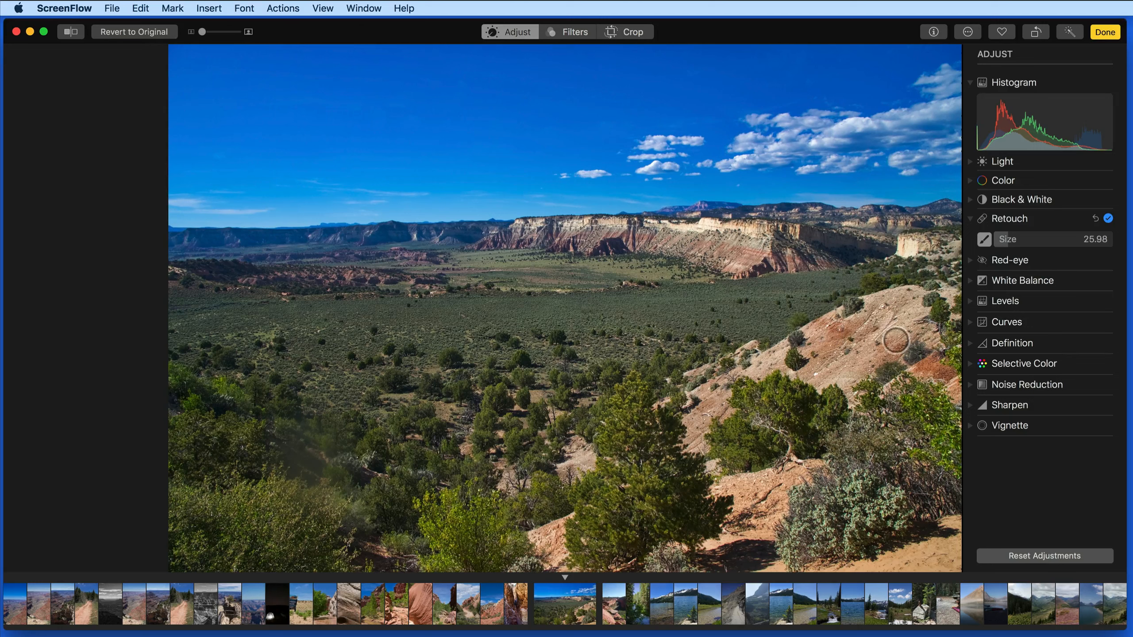
pyautogui.moveTo(889, 347); pyautogui.dragTo(881, 341)
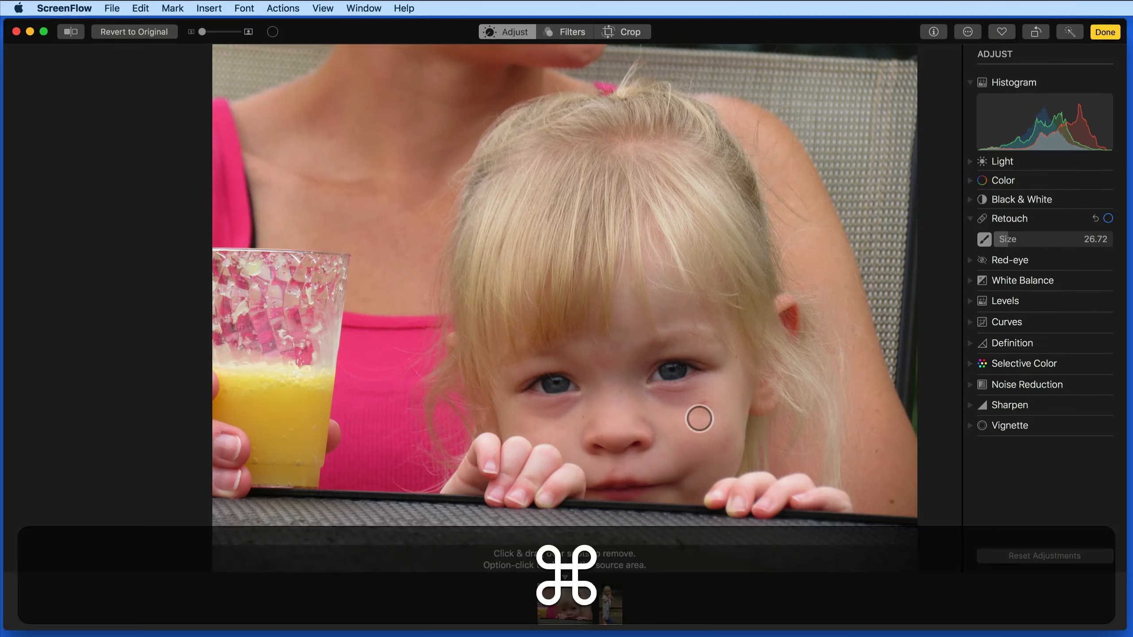
# - Retouch out the scratch on the child's cheek, smooth the area below the eye with brush size 11.72, and compare with the original
pyautogui.press('super+equal')
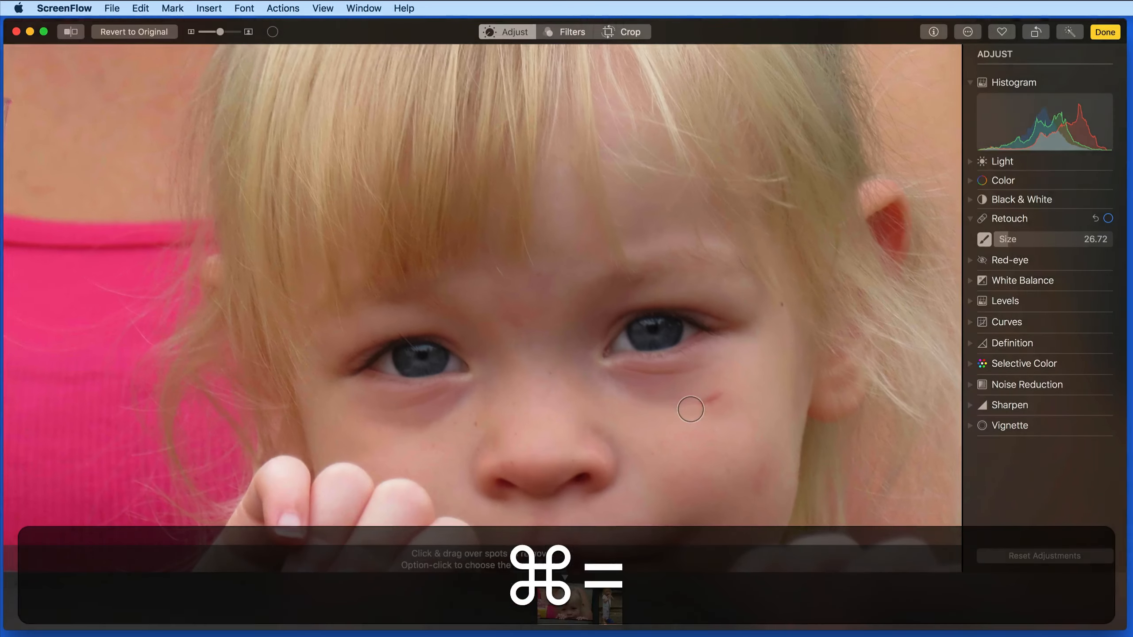
pyautogui.moveTo(699, 402); pyautogui.dragTo(723, 393)
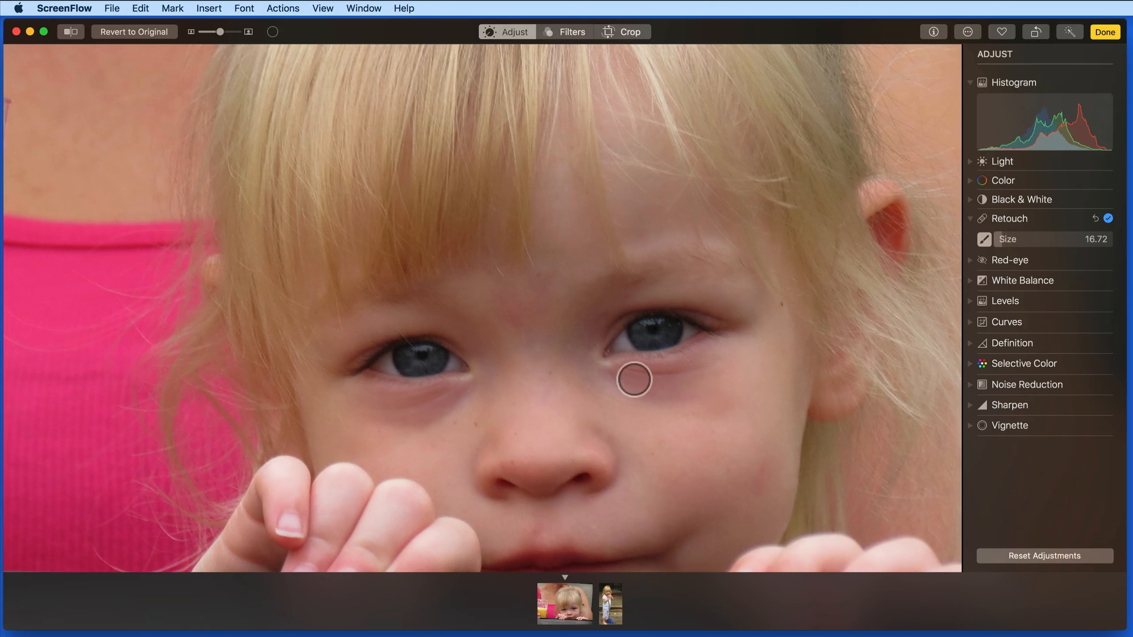
pyautogui.press('[')
pyautogui.moveTo(632, 378); pyautogui.dragTo(725, 373)
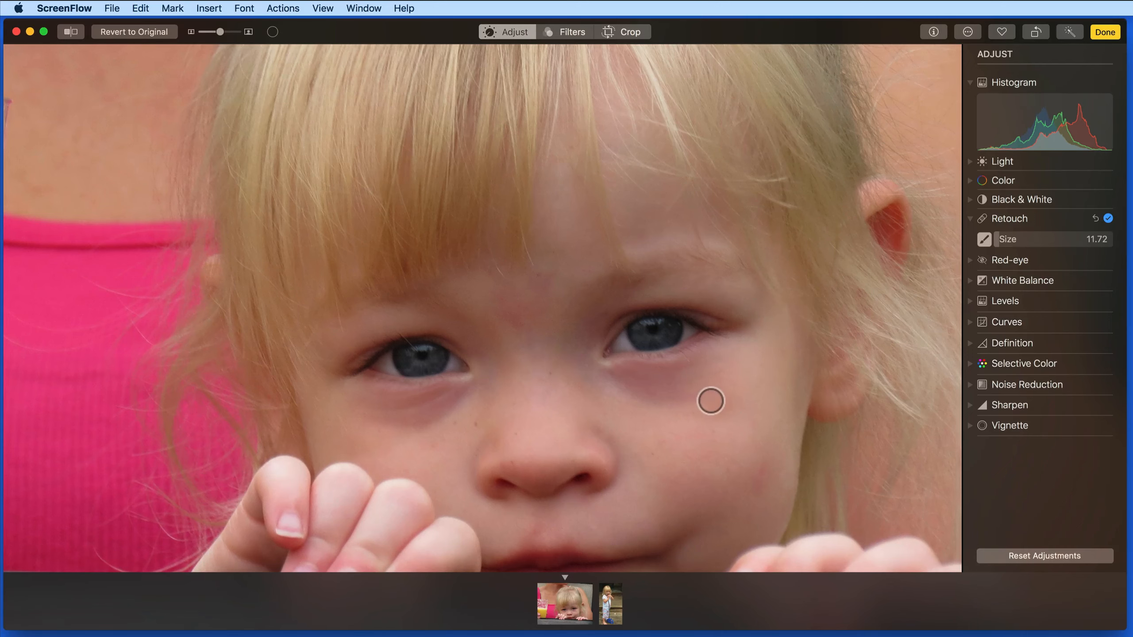
pyautogui.press('super+minus')
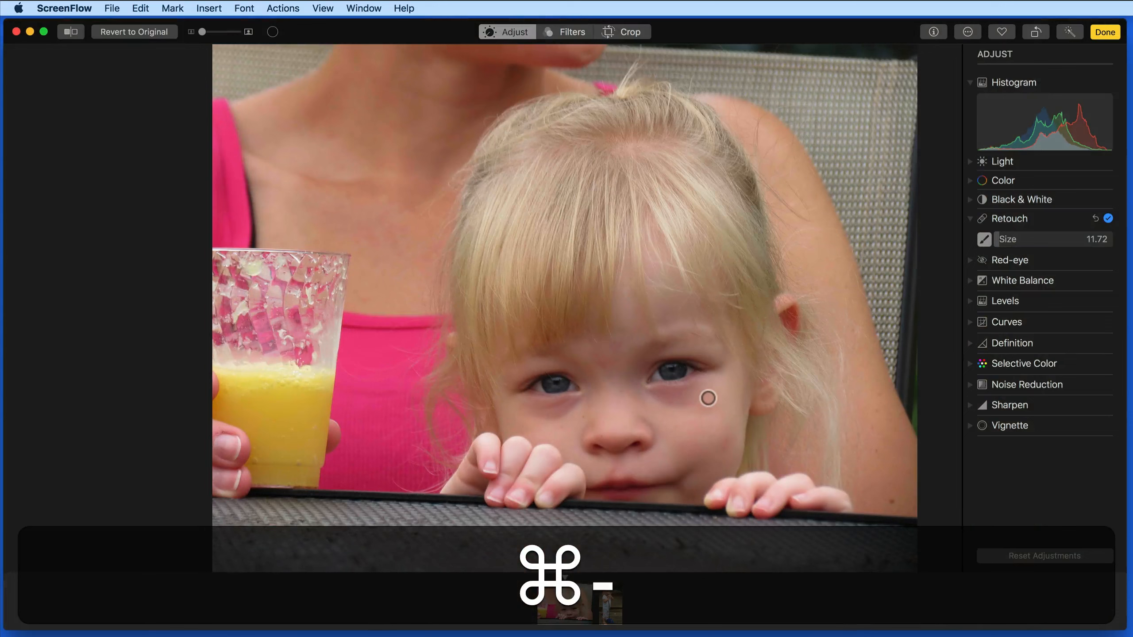
pyautogui.click(81, 28)
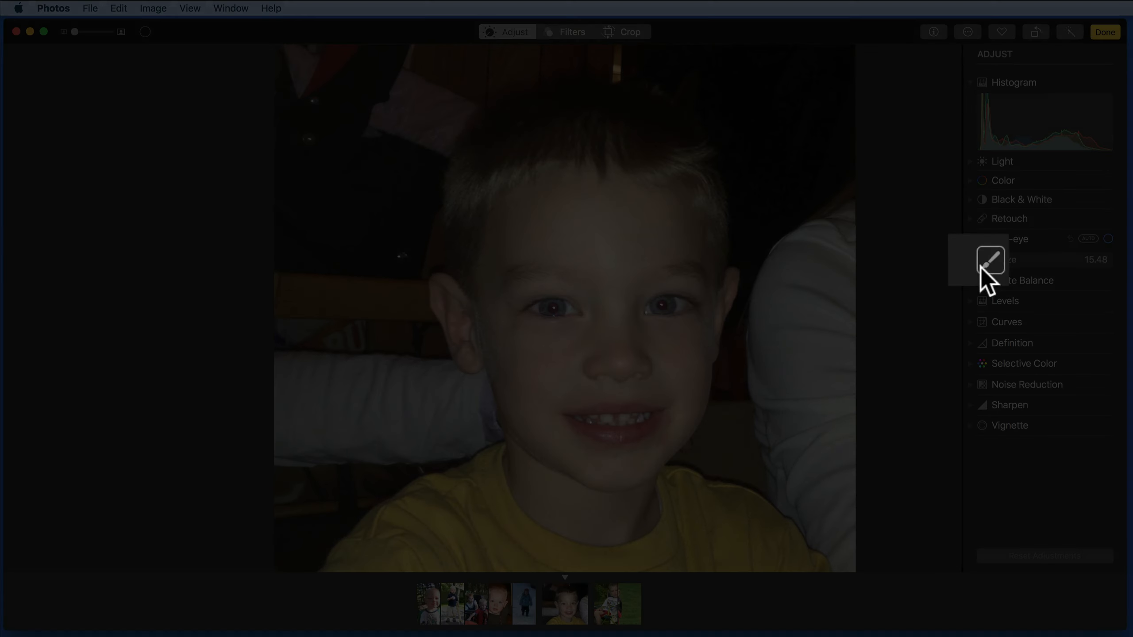
# - Correct both red pupils in the boy's portrait with the Red-eye brush at size 15.97, and compare with the original
pyautogui.click(983, 263)
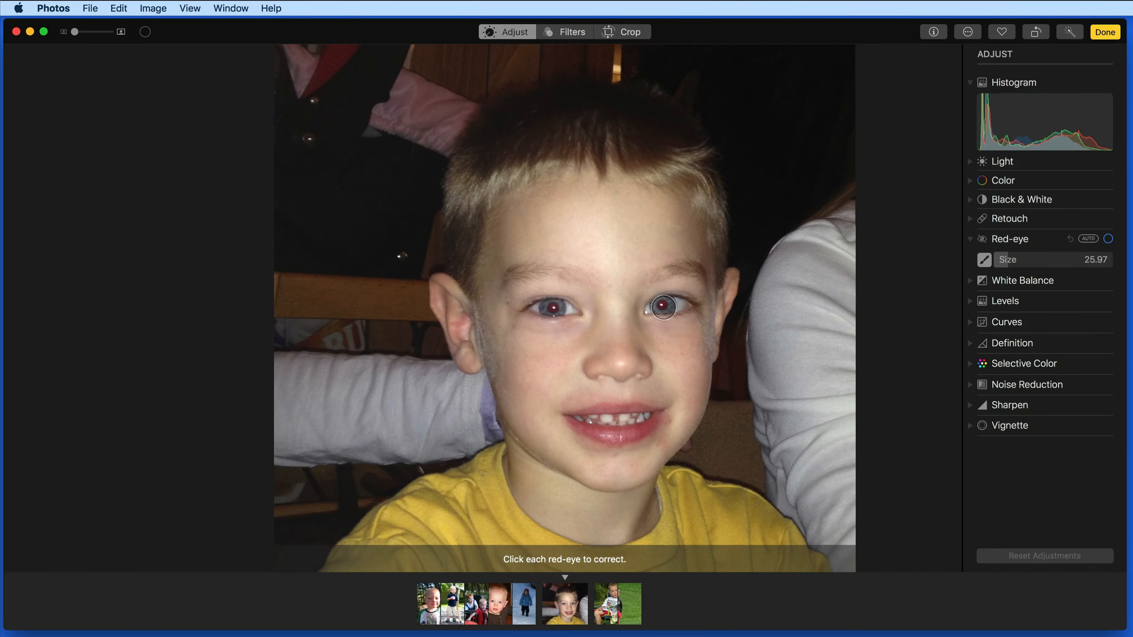
pyautogui.press('super+plus')
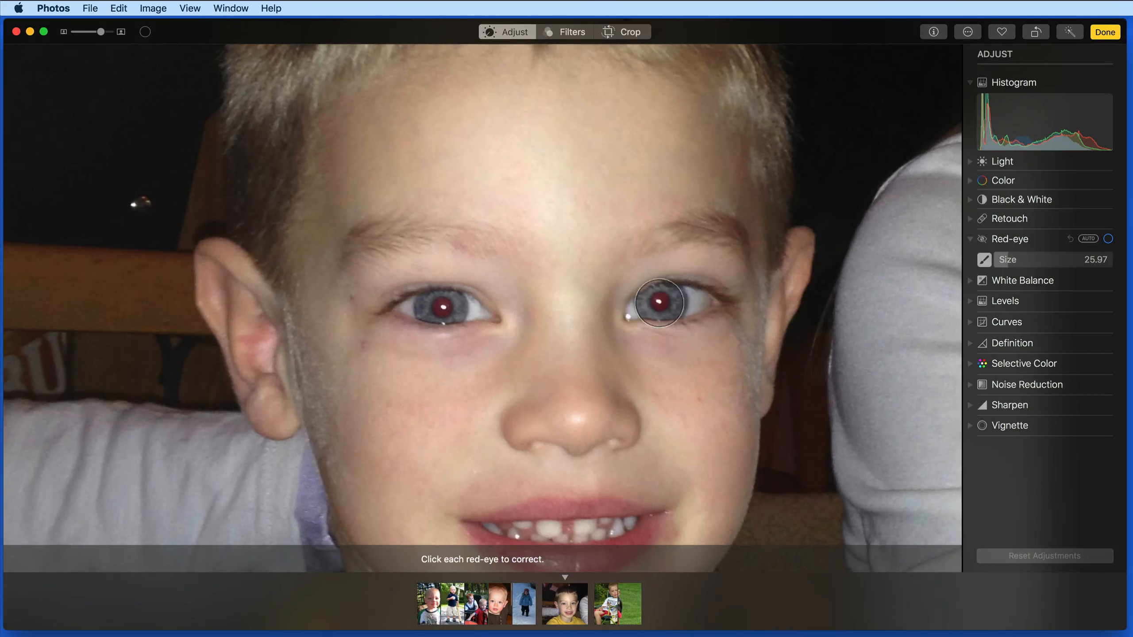
pyautogui.press('[')
pyautogui.press('[')
pyautogui.click(660, 303)
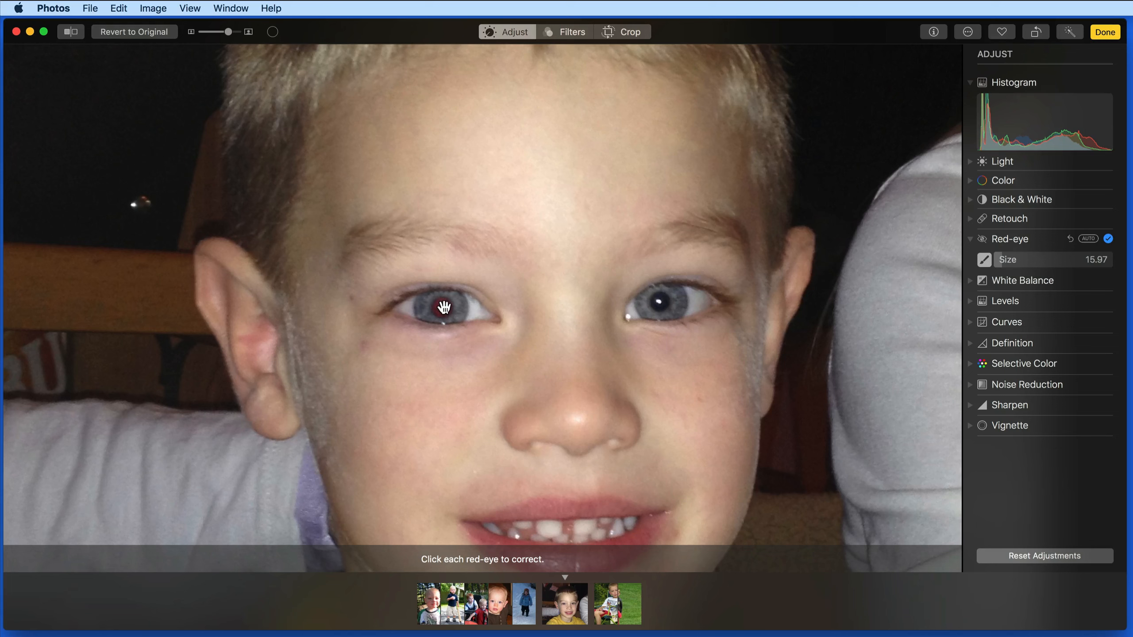
pyautogui.click(444, 307)
pyautogui.press('z')
pyautogui.click(77, 34)
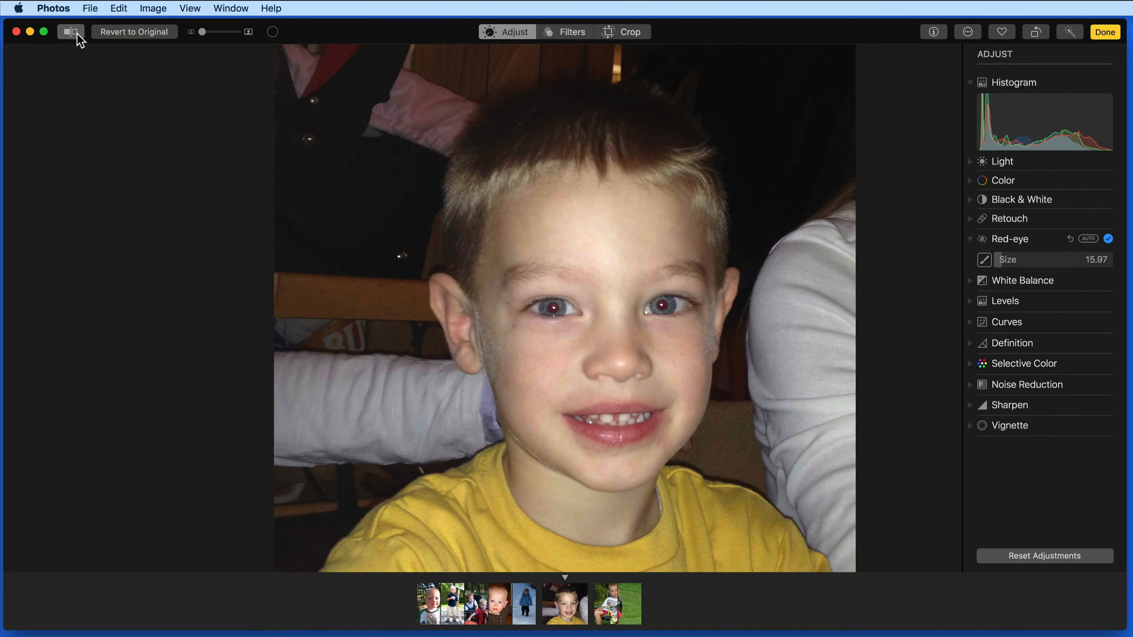
# - Revert the boy's portrait to the original and apply the automatic Red-eye correction
pyautogui.click(119, 32)
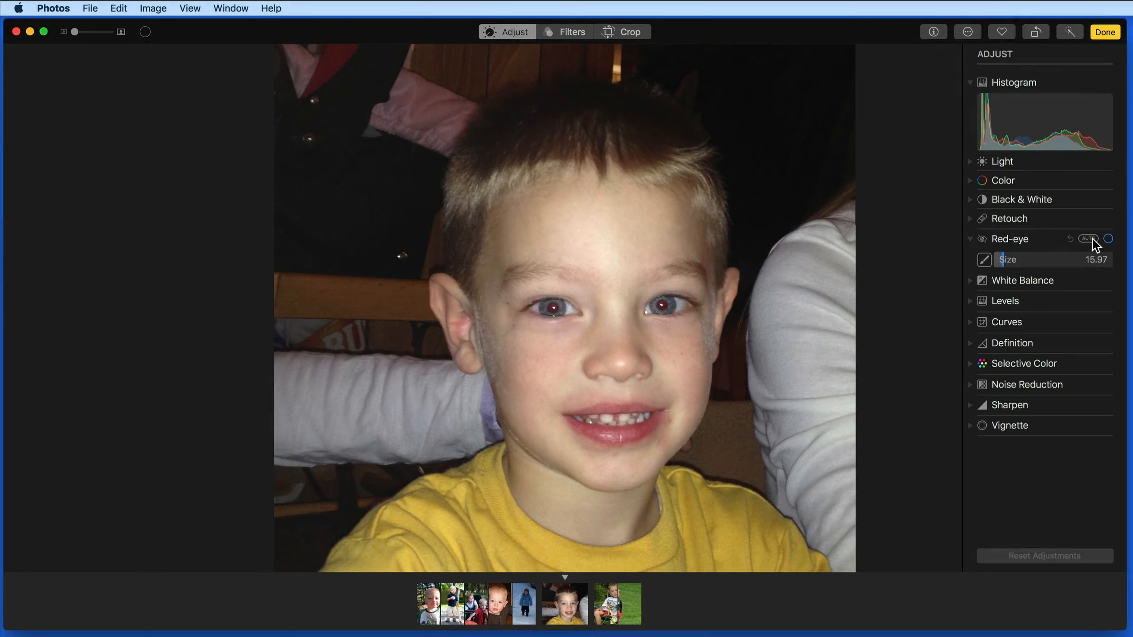
pyautogui.click(1088, 238)
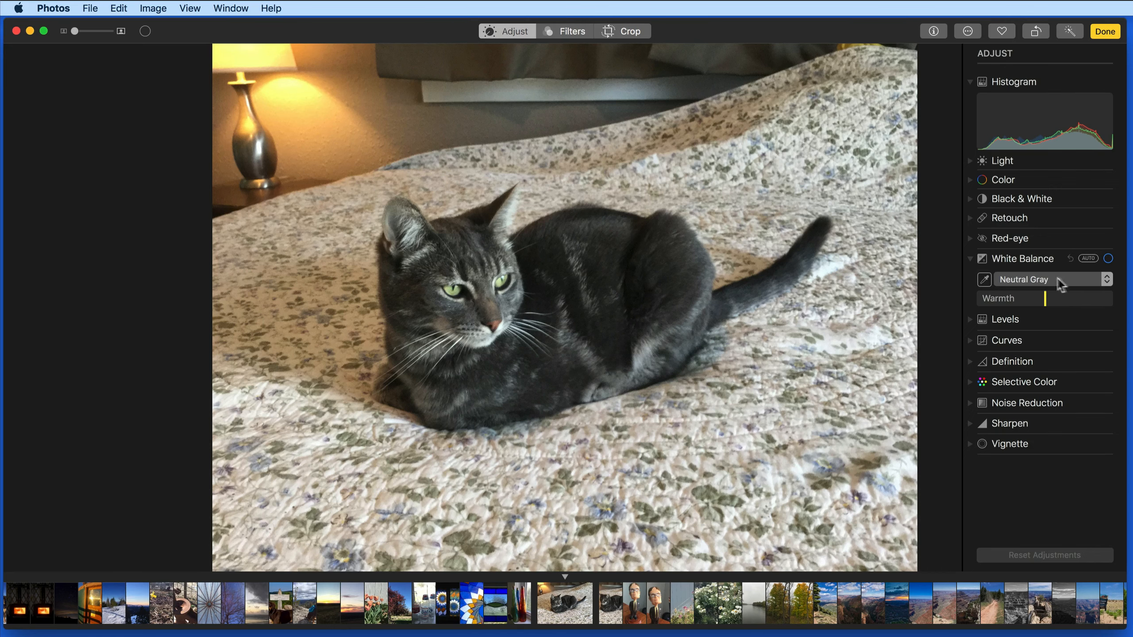
# - Review the White Balance methods, keep Neutral Gray, and try adjusting Warmth on the cat photo
pyautogui.click(1103, 279)
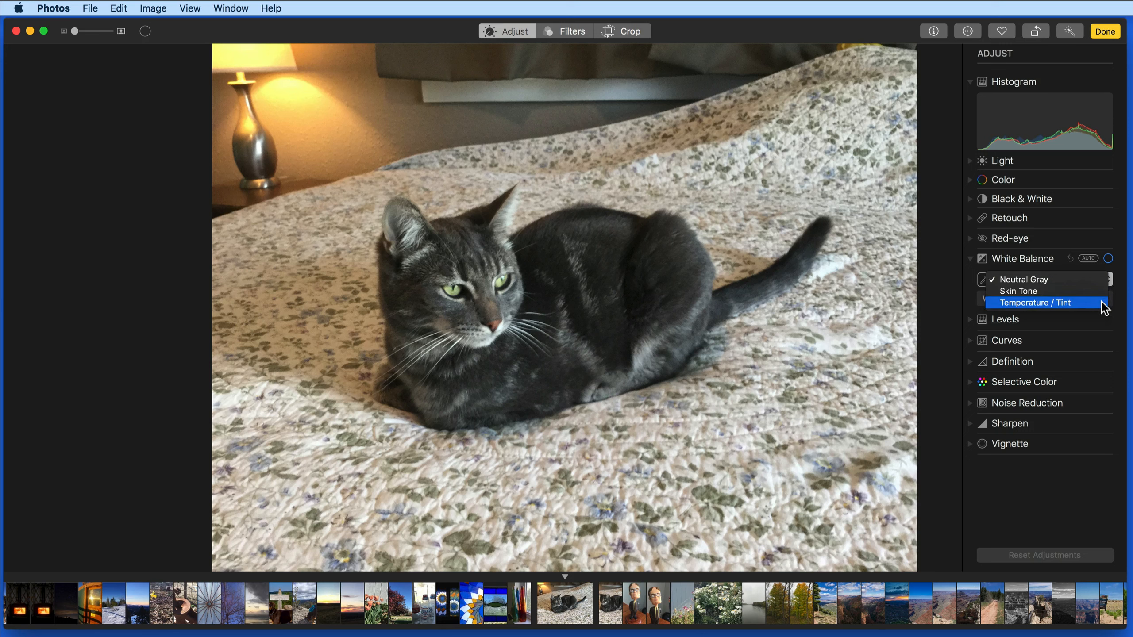
pyautogui.click(1090, 280)
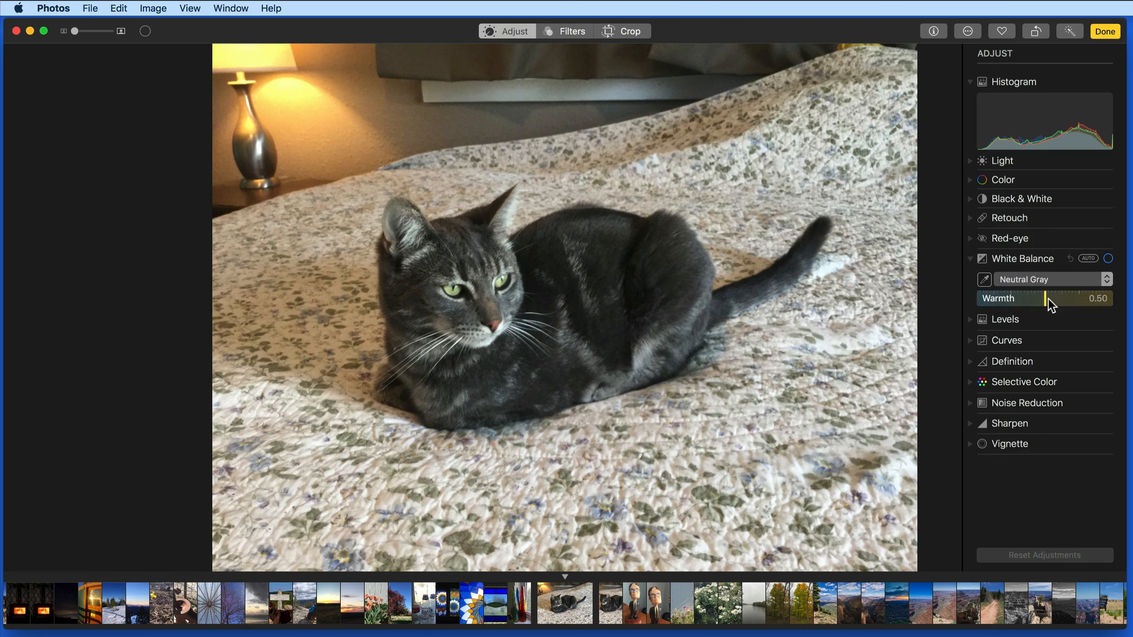
pyautogui.moveTo(1048, 299)
pyautogui.mouseDown()
pyautogui.moveTo(1022, 300)
pyautogui.moveTo(1080, 299)
pyautogui.moveTo(1042, 303)
pyautogui.mouseUp()
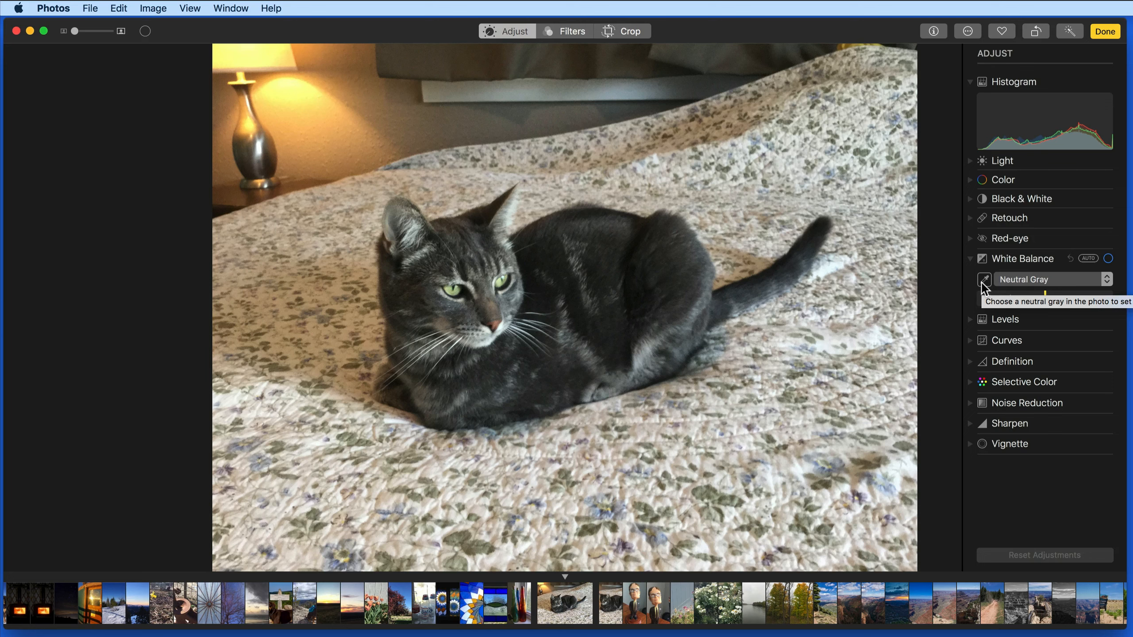
# - Try neutral gray samples from the wall below the window and the lamp-lit wall, and compare with the original
pyautogui.click(984, 279)
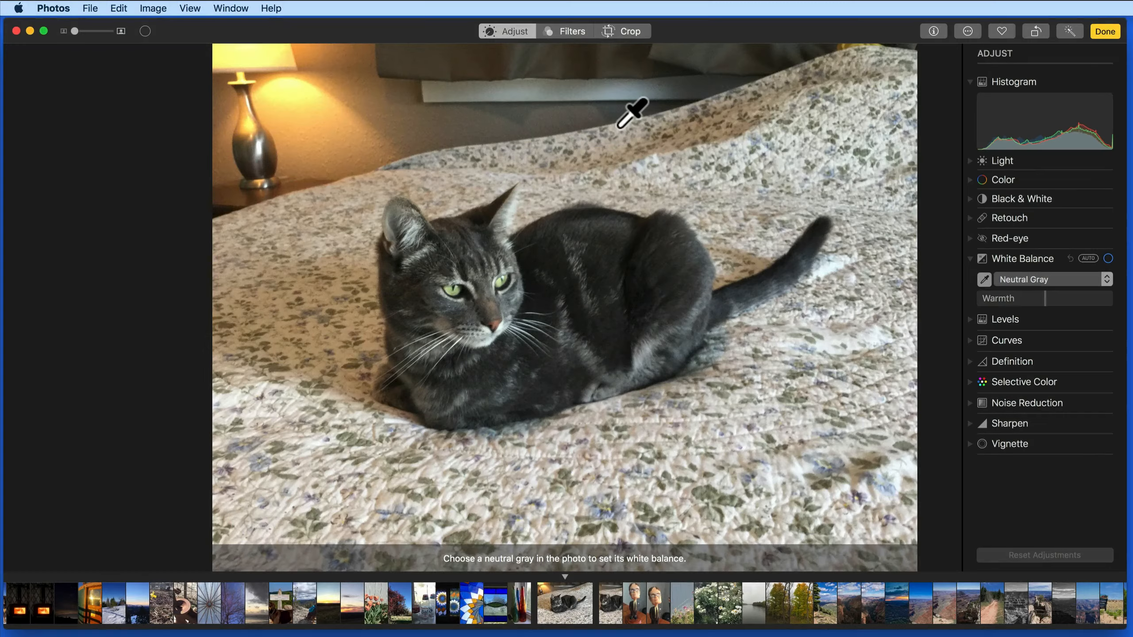
pyautogui.click(616, 113)
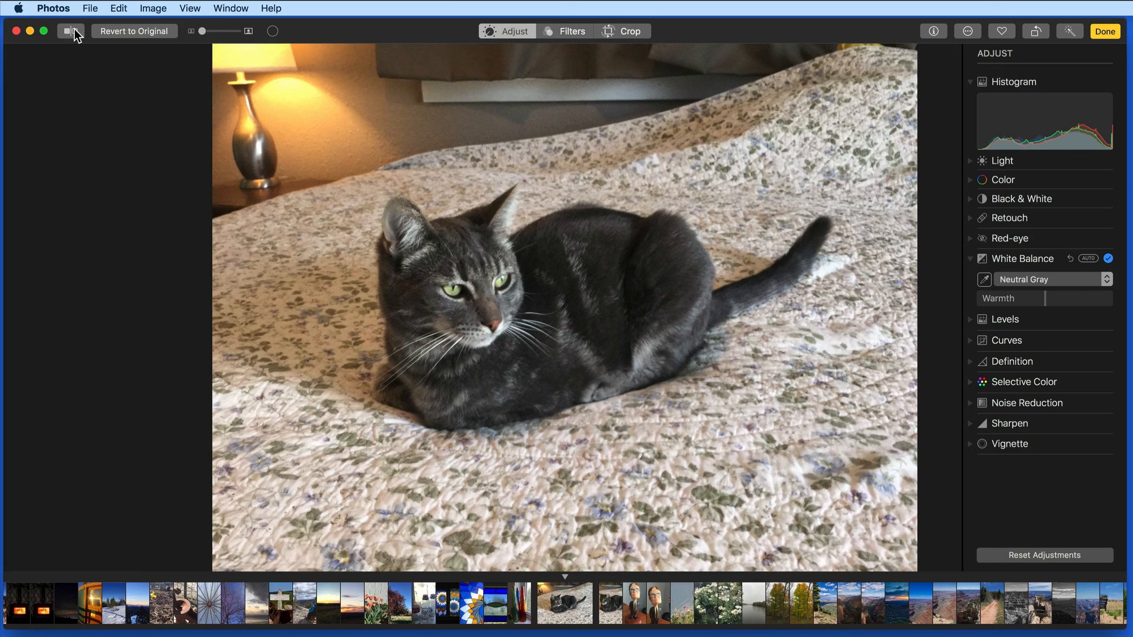
pyautogui.click(985, 279)
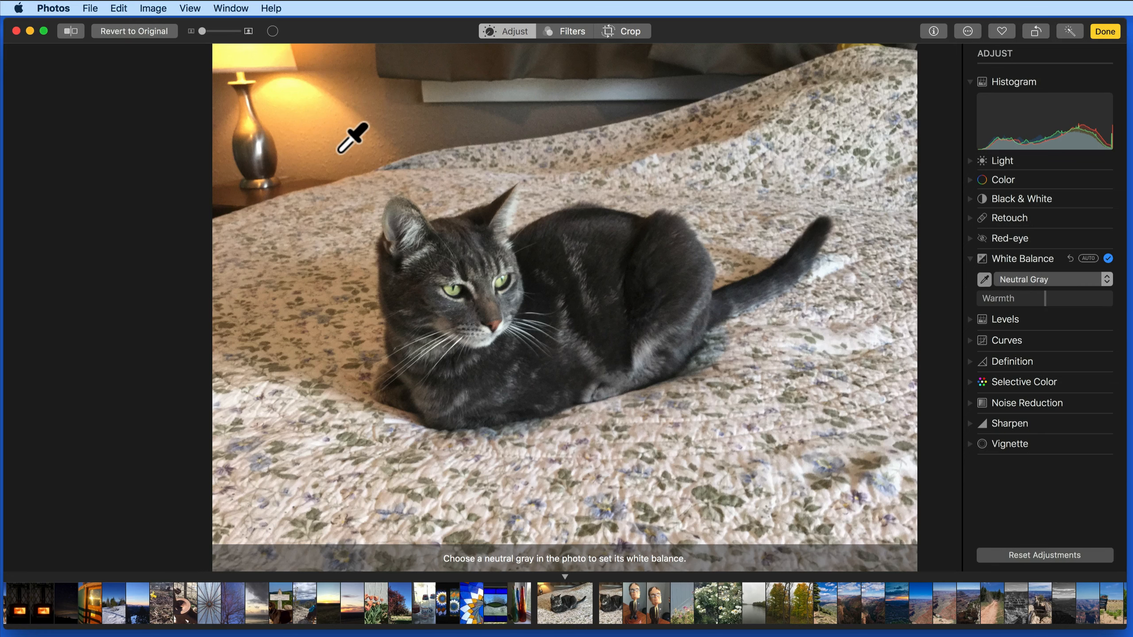
pyautogui.click(339, 151)
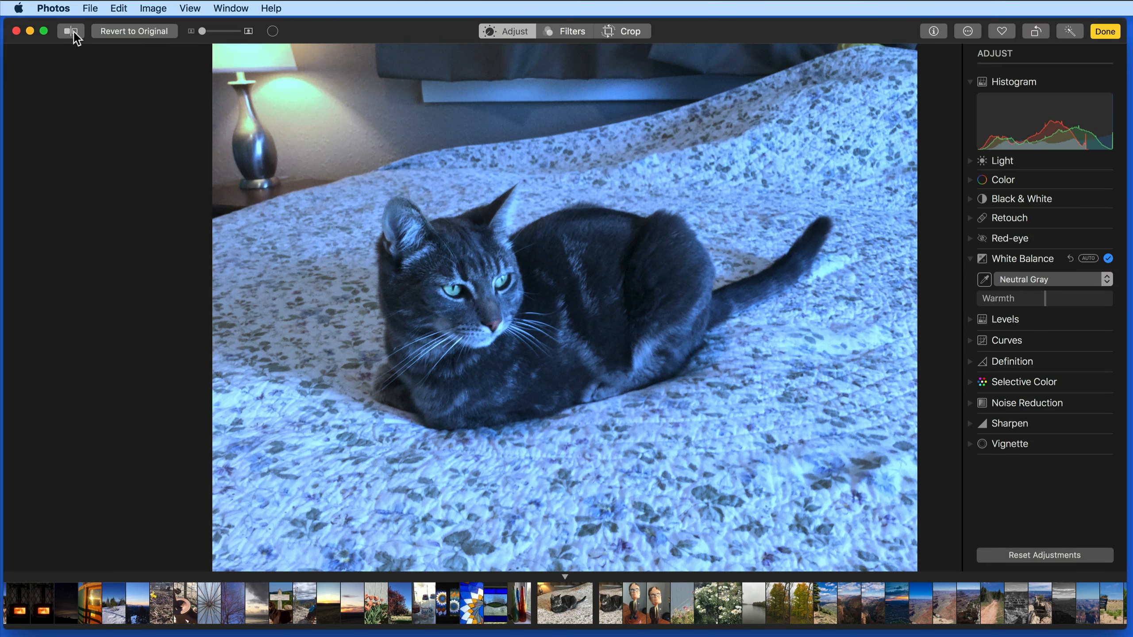
pyautogui.click(71, 31)
# - Sample the fur on the cat's head as neutral gray, and reset the White Balance adjustment
pyautogui.click(986, 281)
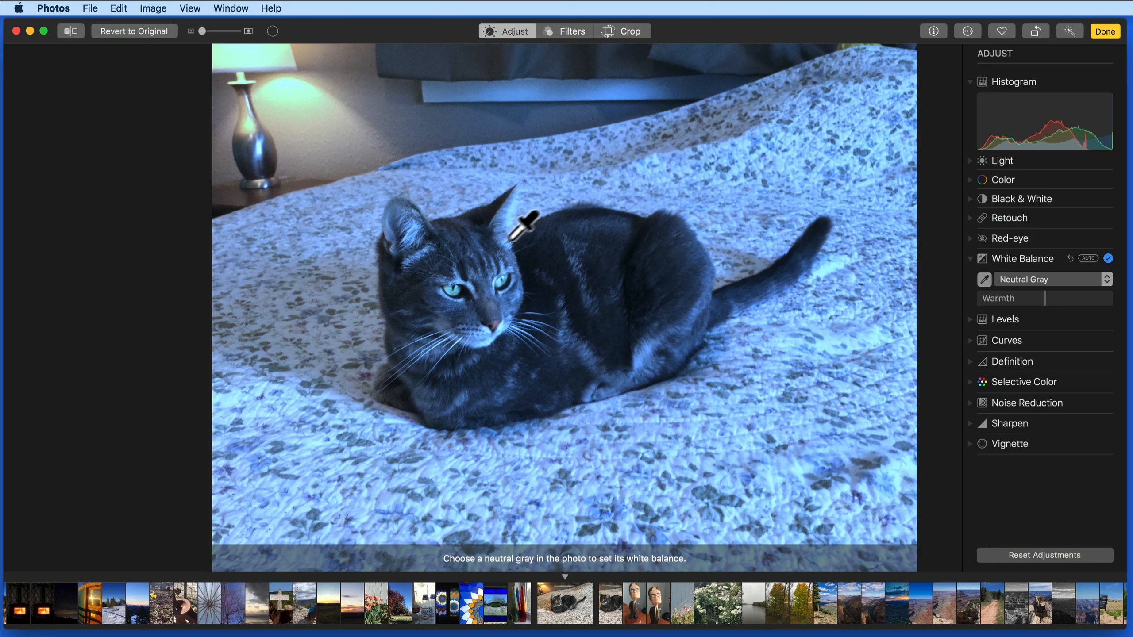
pyautogui.click(469, 254)
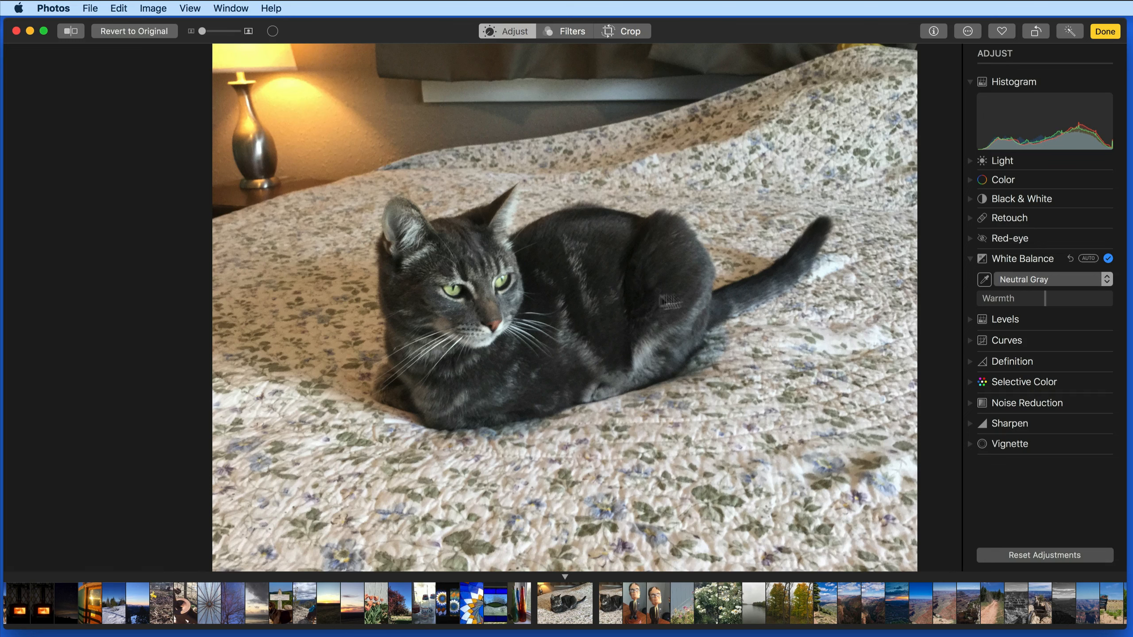
pyautogui.click(1022, 281)
pyautogui.click(1055, 304)
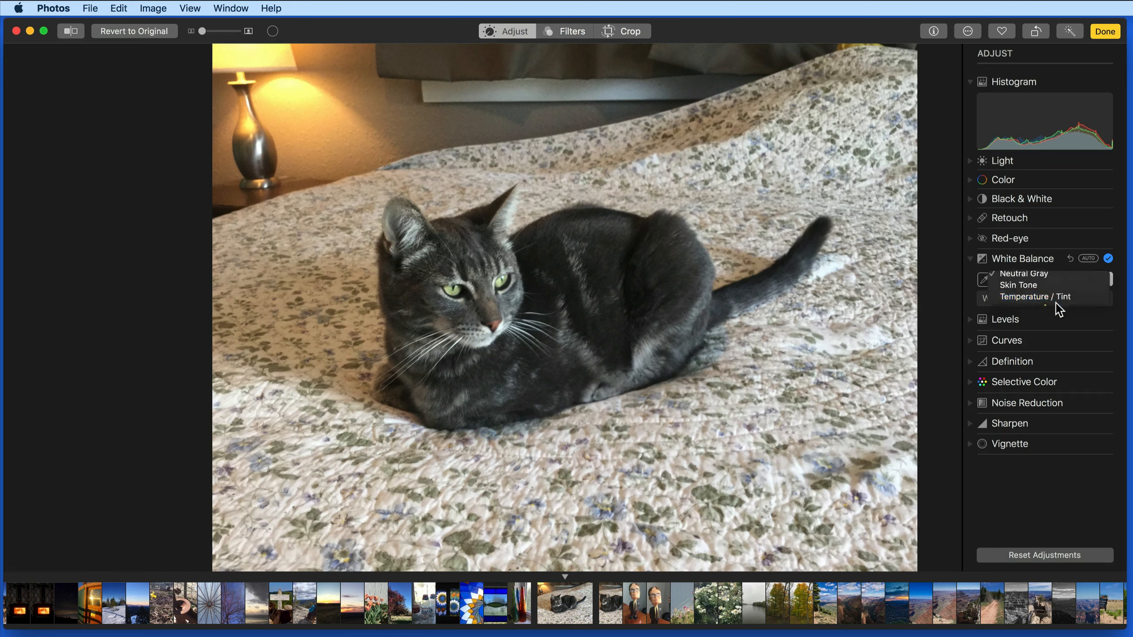
pyautogui.click(1070, 258)
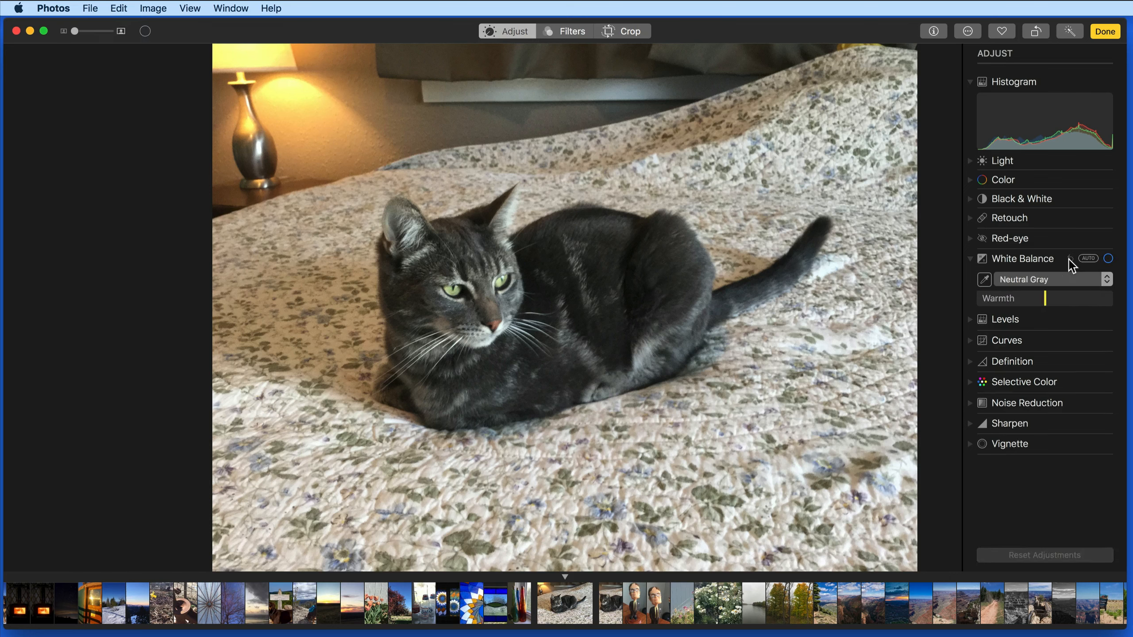
# - Switch White Balance to Temperature / Tint, sample the fur on the cat's head as neutral gray, and fine-tune the Temperature
pyautogui.click(1062, 281)
pyautogui.click(1058, 301)
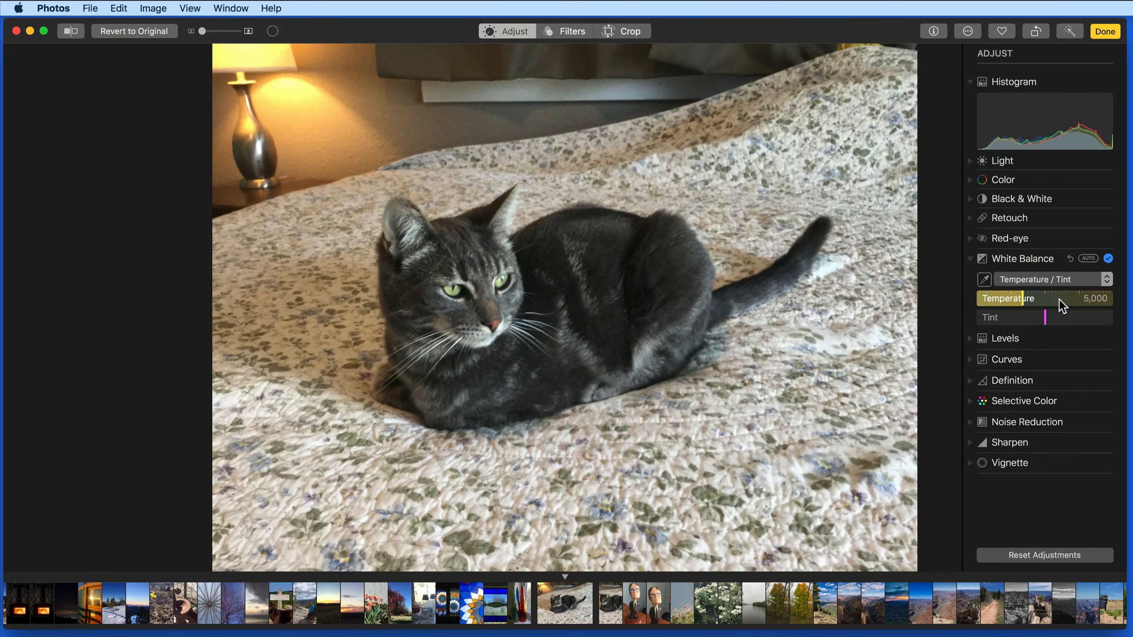
pyautogui.click(984, 279)
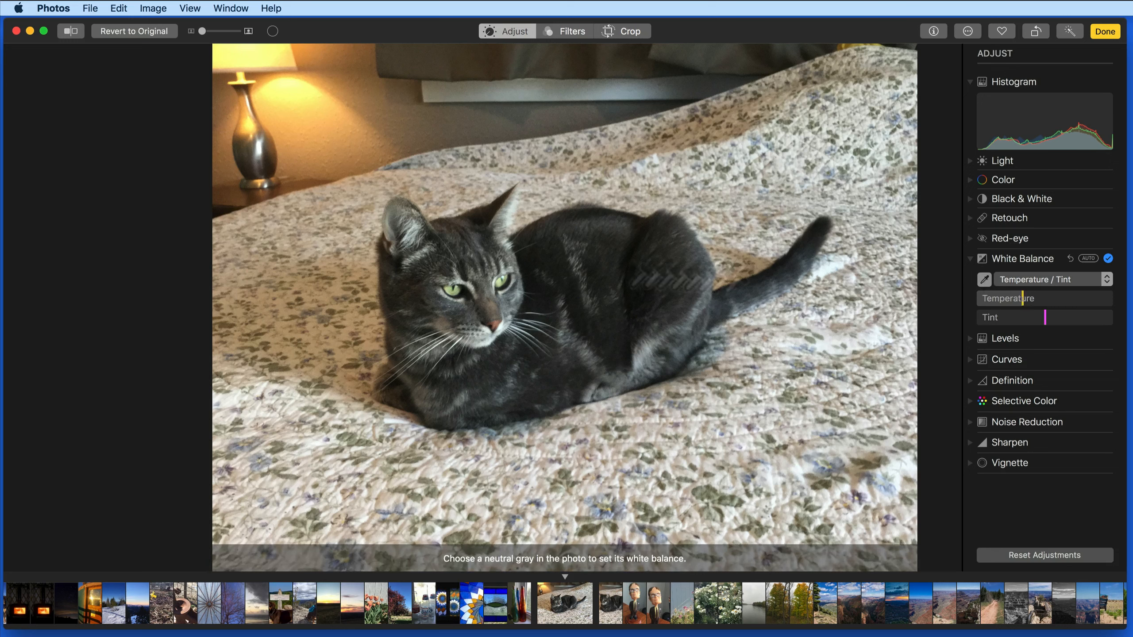
pyautogui.click(472, 246)
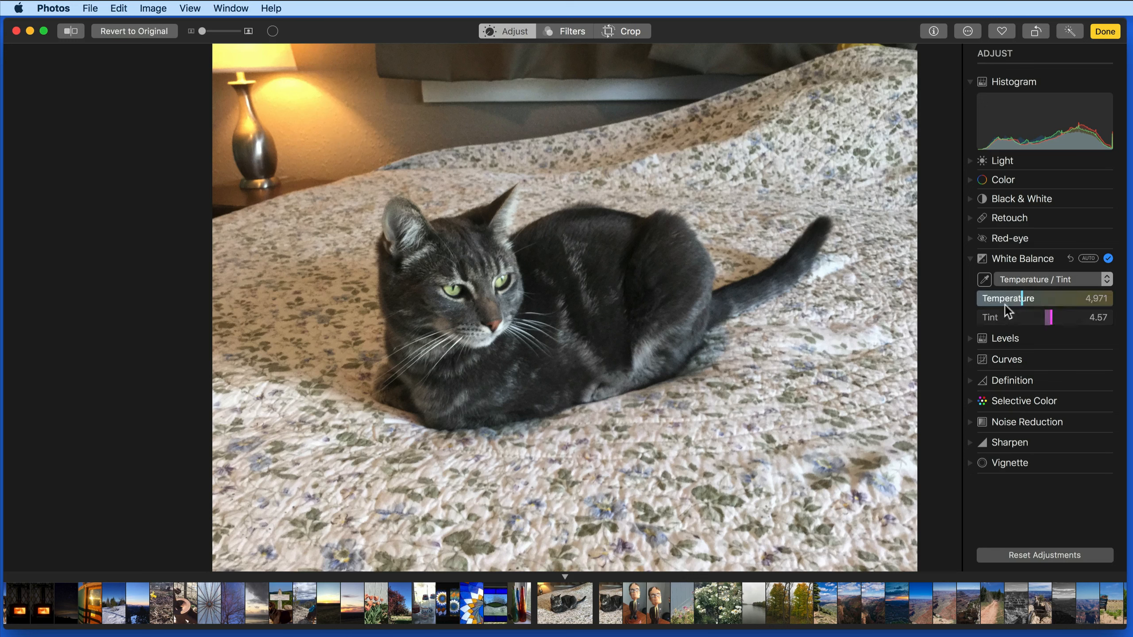
pyautogui.moveTo(1021, 300)
pyautogui.mouseDown()
pyautogui.moveTo(1038, 298)
pyautogui.moveTo(1018, 301)
pyautogui.moveTo(1046, 314)
pyautogui.mouseUp()
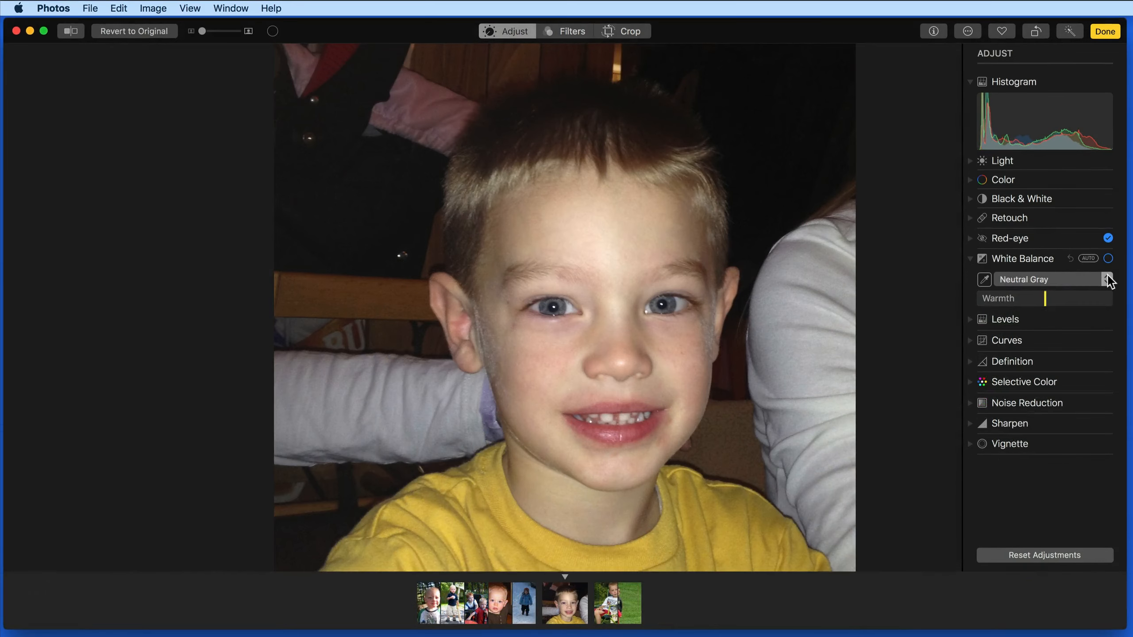
# - Switch White Balance to Skin Tone, sample the skin on the boy's cheek, and compare the result with the original
pyautogui.click(1108, 280)
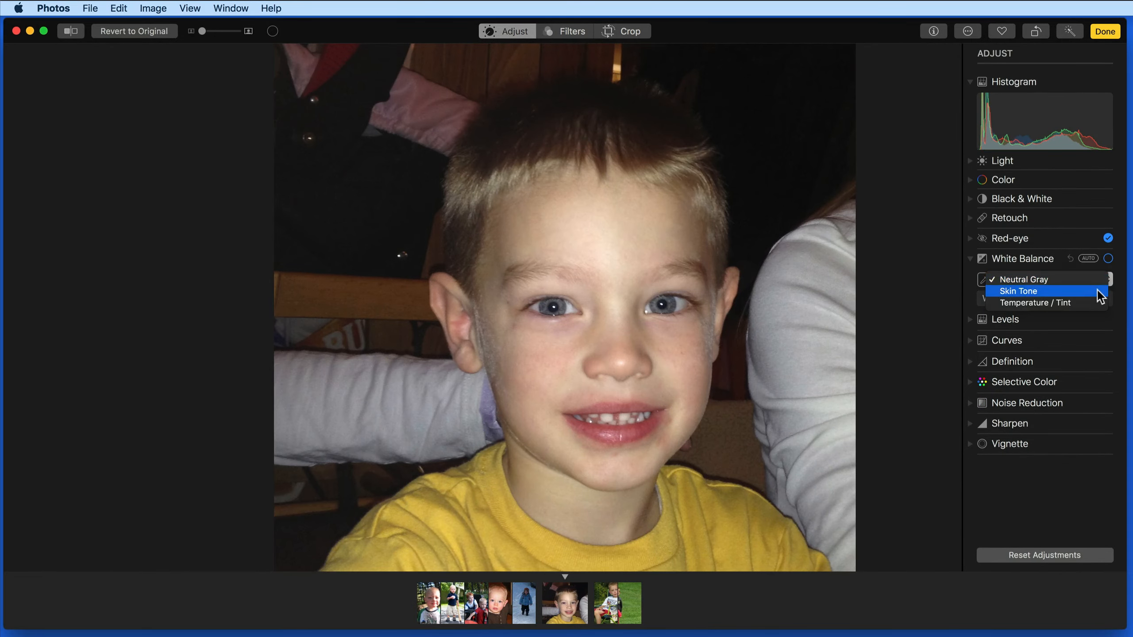
pyautogui.click(1094, 292)
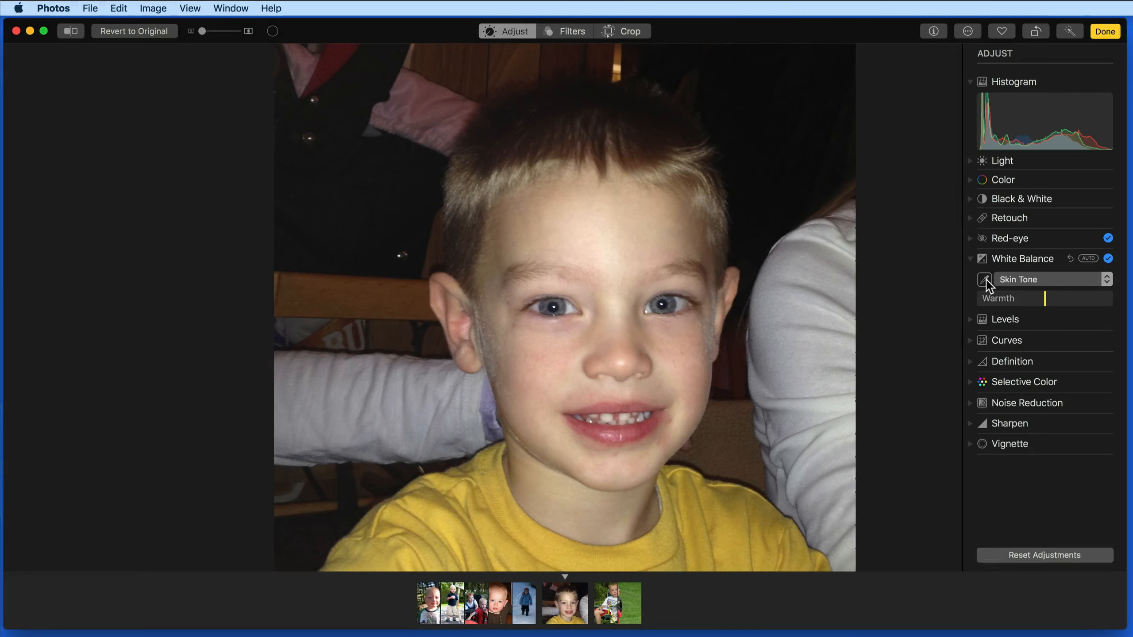
pyautogui.click(984, 279)
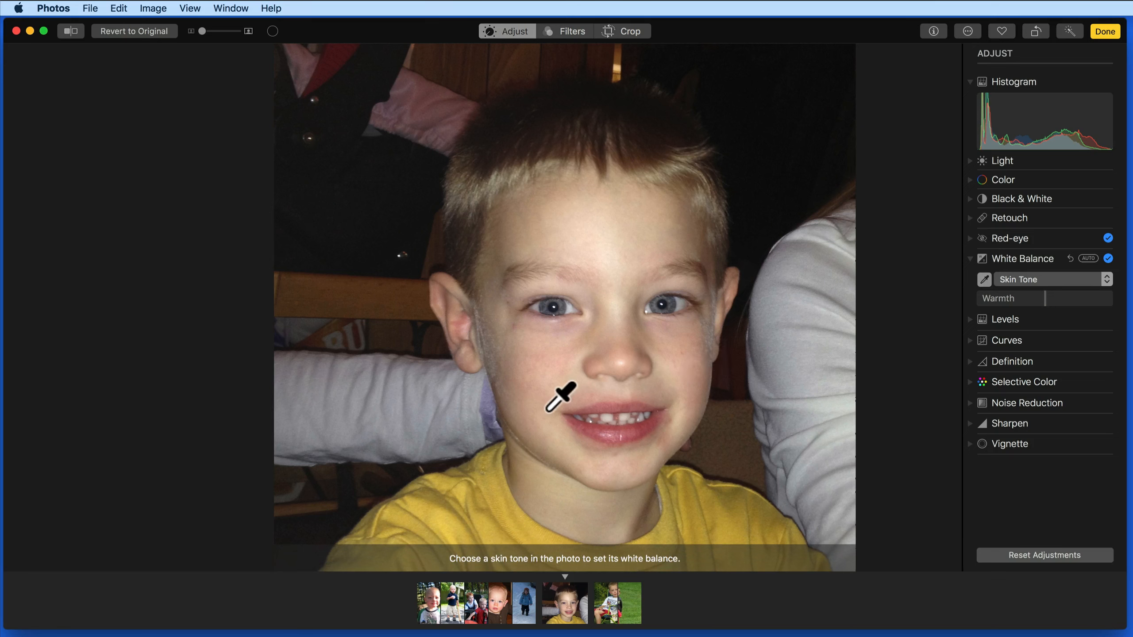
pyautogui.click(550, 386)
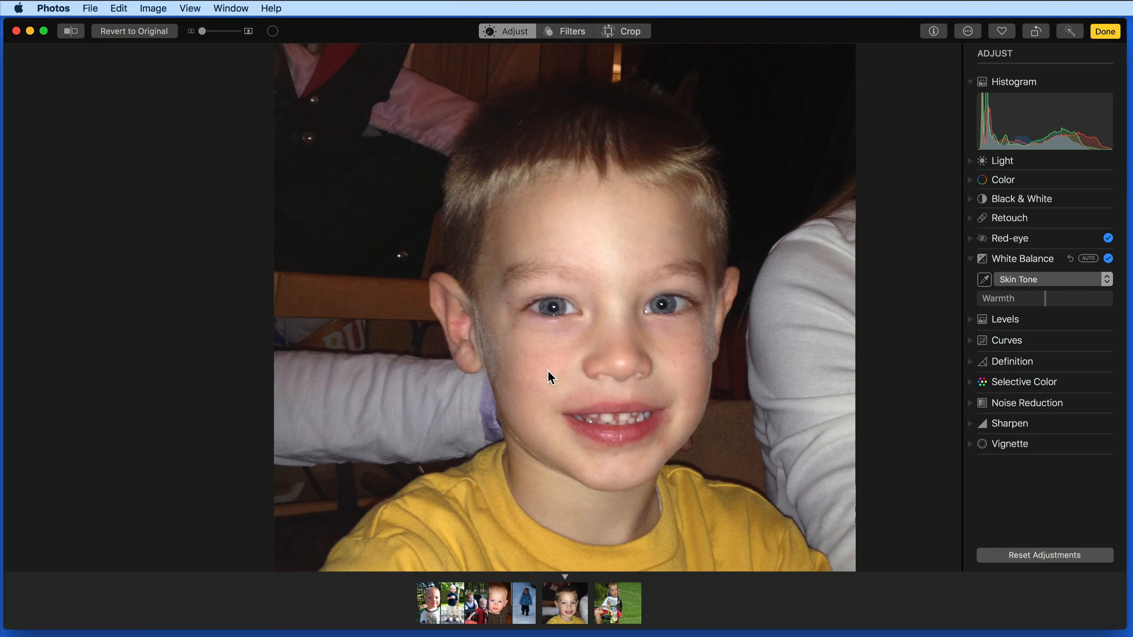
pyautogui.click(72, 32)
pyautogui.click(73, 32)
# - Set the White Balance Warmth to 0.43 and finish editing the boy's photo
pyautogui.moveTo(1040, 305)
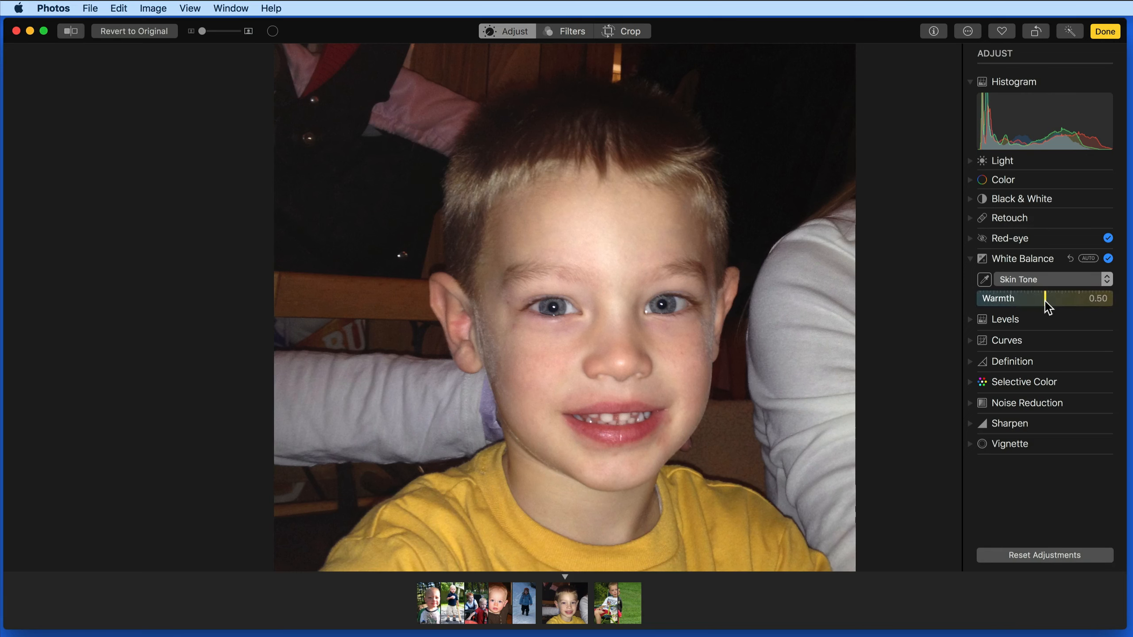
pyautogui.moveTo(1045, 301)
pyautogui.mouseDown()
pyautogui.moveTo(1076, 304)
pyautogui.moveTo(1035, 305)
pyautogui.mouseUp()
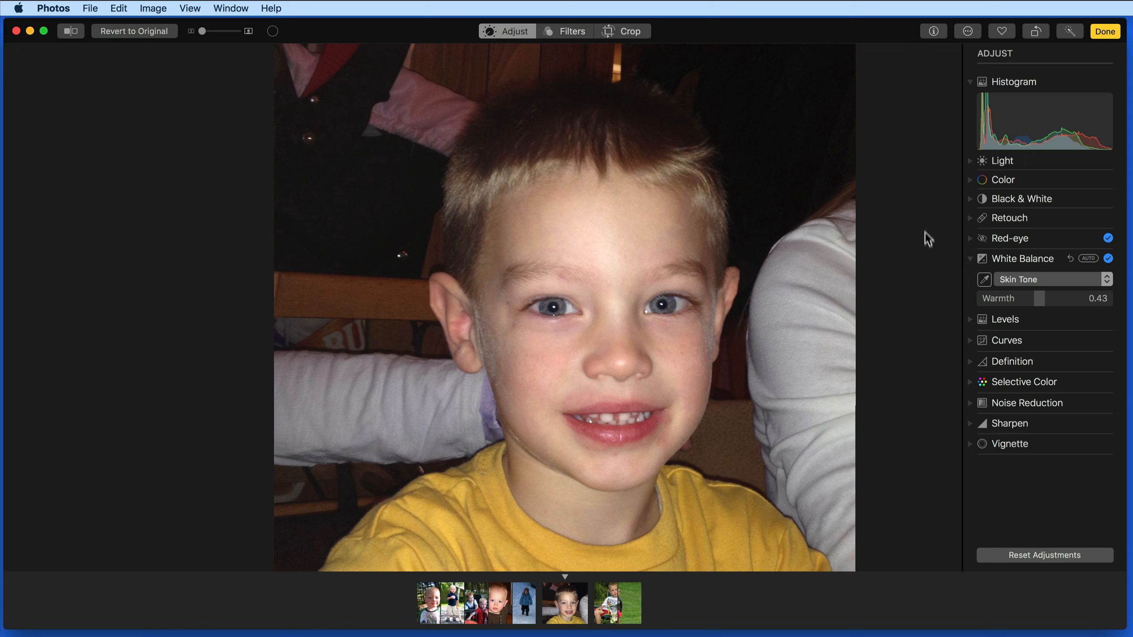
pyautogui.click(1102, 37)
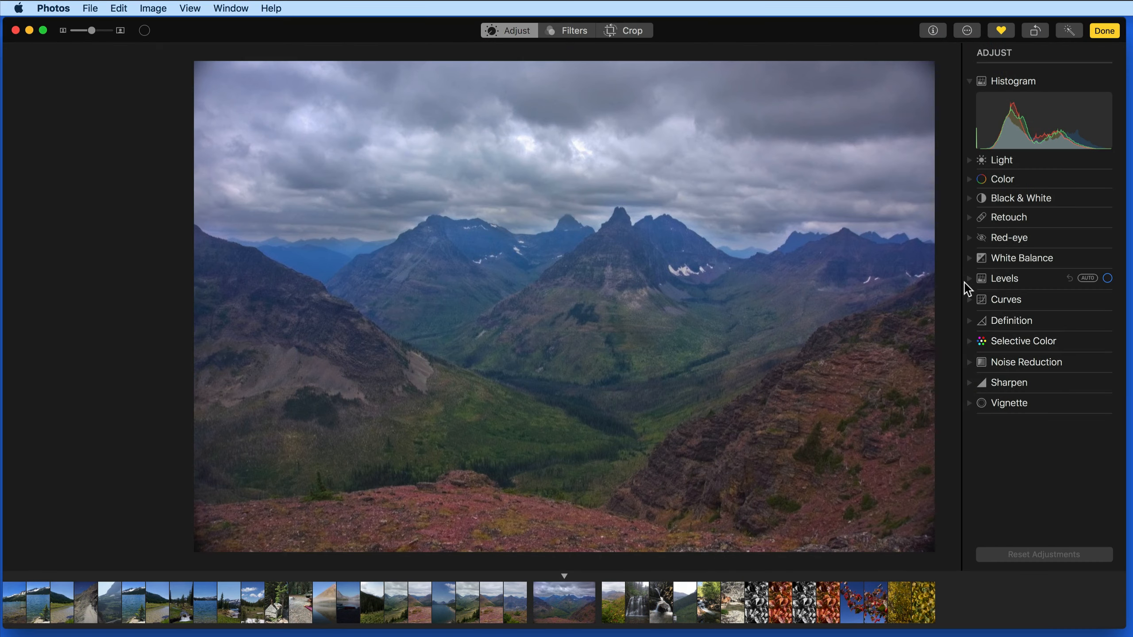
# - Expand the Levels adjustment for the mountain photo, and briefly check the Light and Color adjustments
pyautogui.click(969, 281)
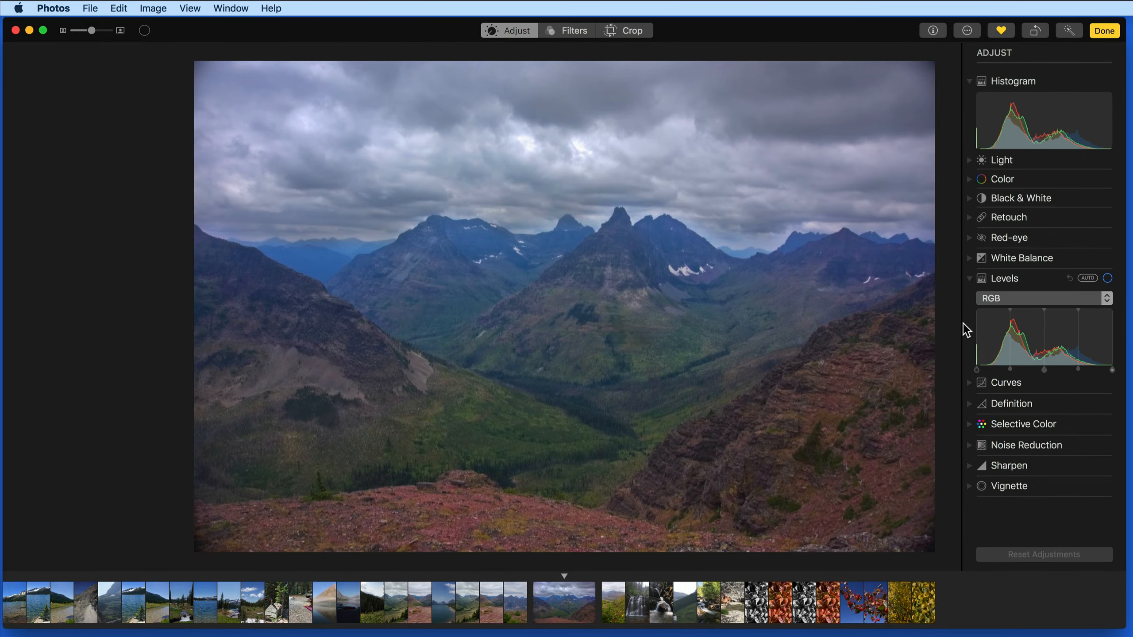
pyautogui.click(966, 161)
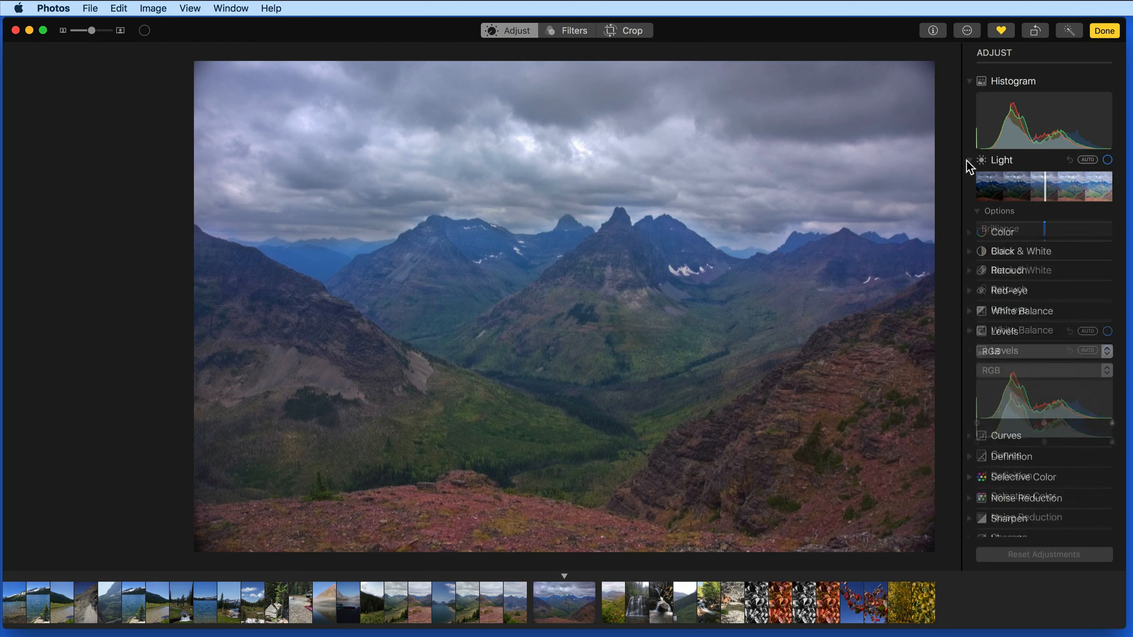
pyautogui.click(967, 161)
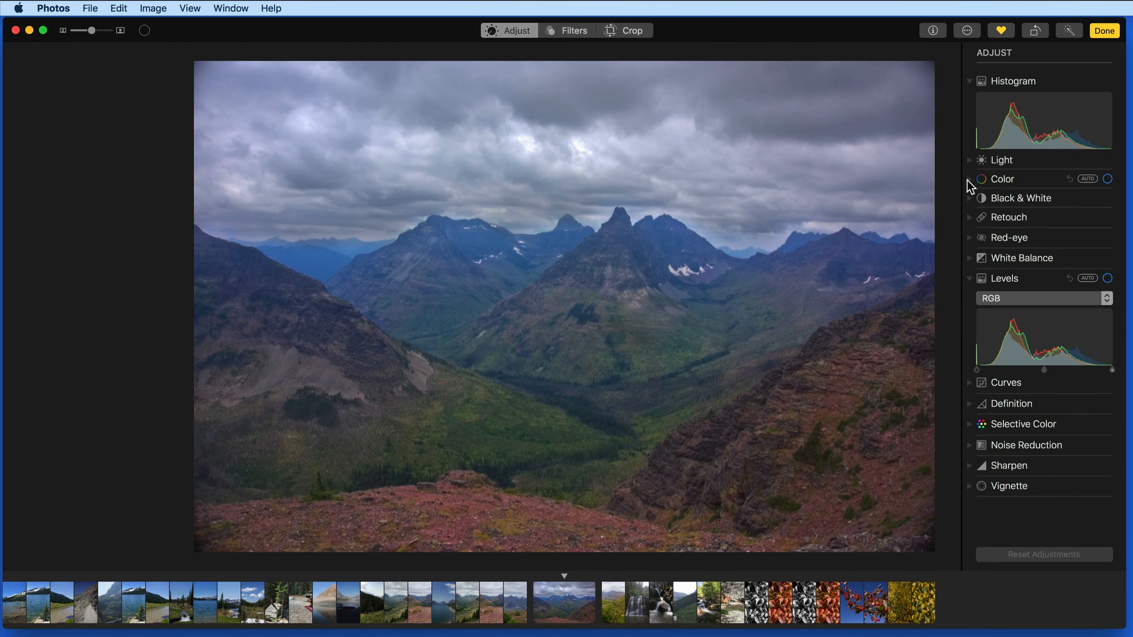
pyautogui.click(968, 180)
pyautogui.click(967, 180)
# - Compare the Luminance and RGB histograms in Levels, review the individual color channel options, and keep RGB
pyautogui.click(997, 300)
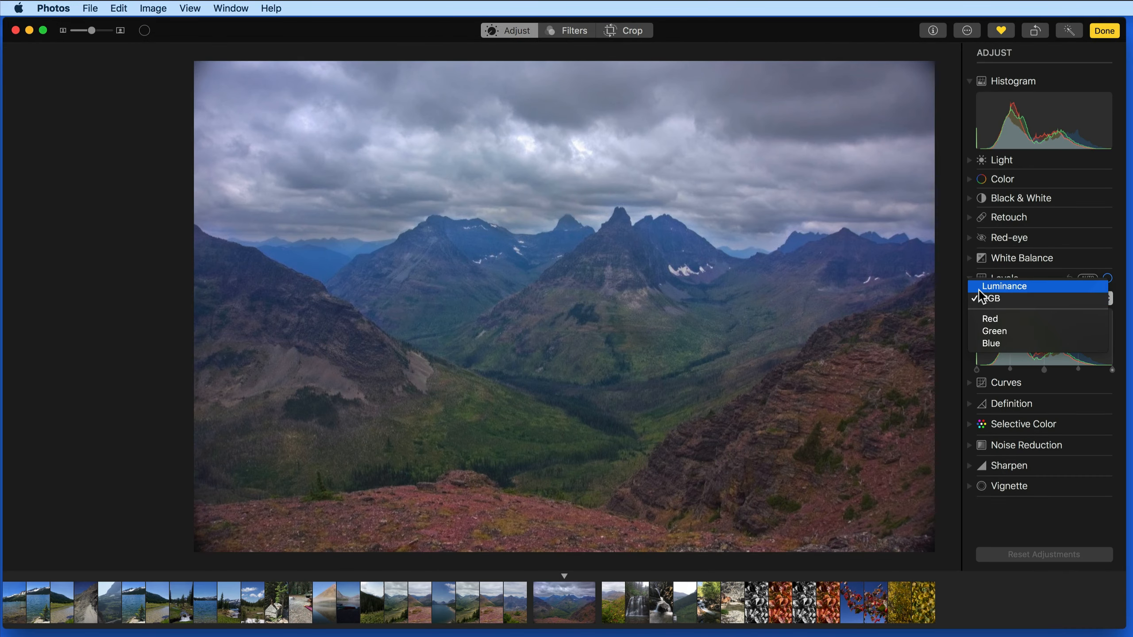
pyautogui.click(979, 290)
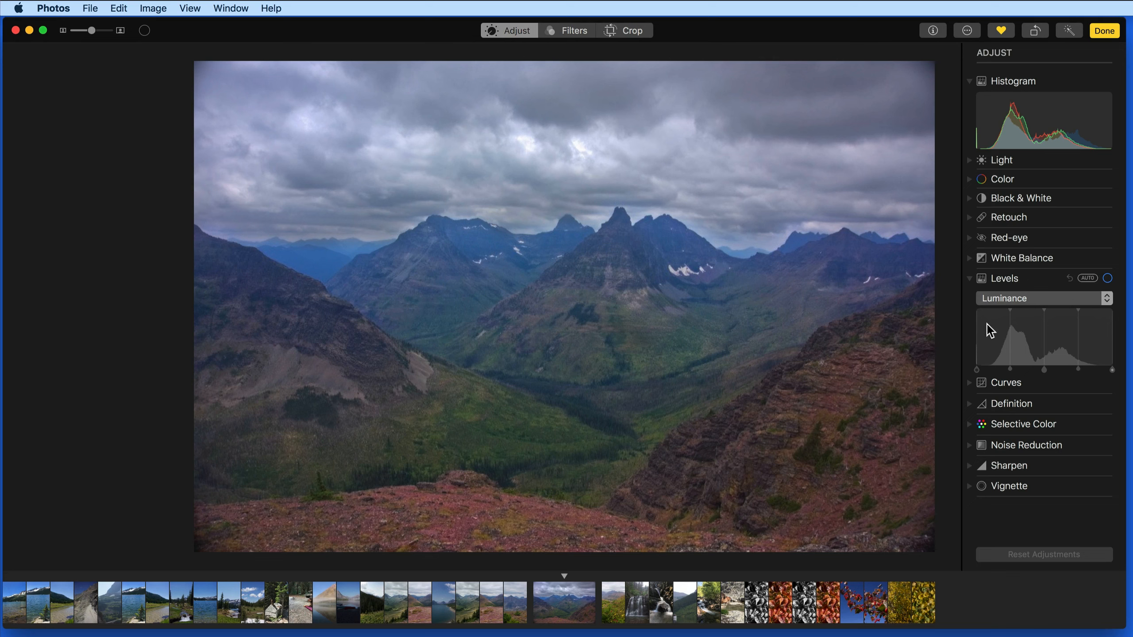
pyautogui.click(985, 301)
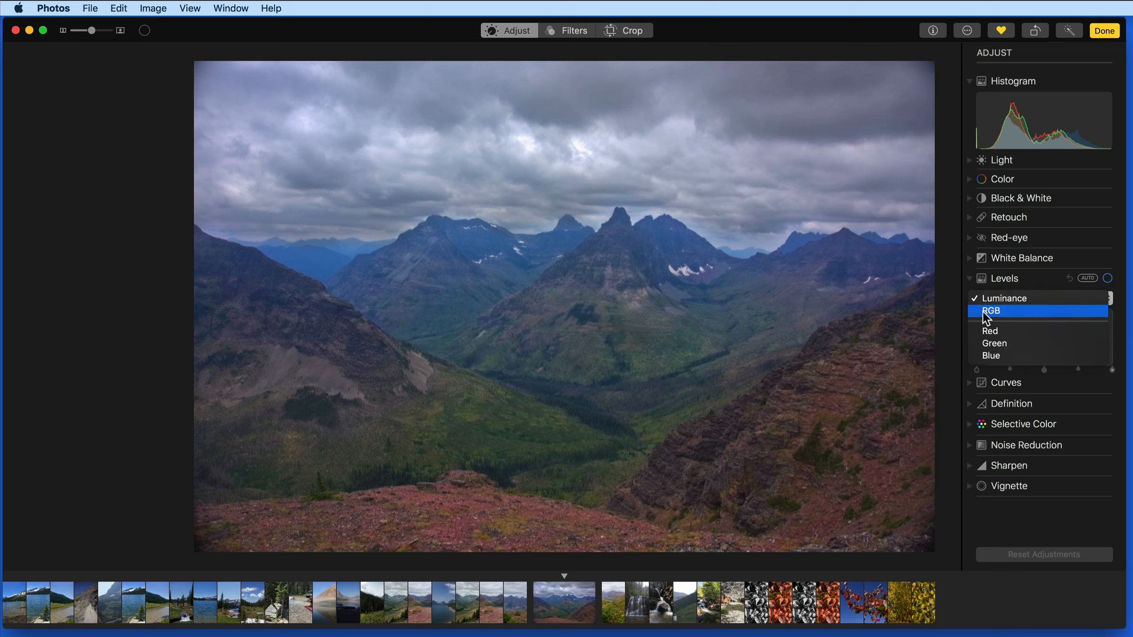
pyautogui.click(986, 312)
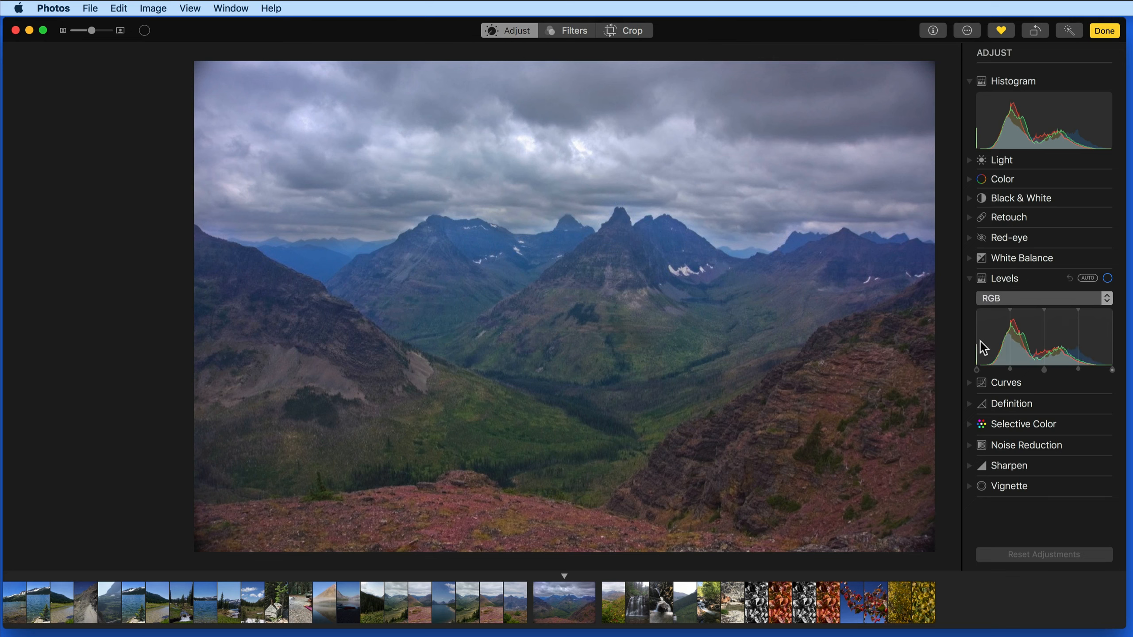
pyautogui.click(983, 304)
pyautogui.click(982, 286)
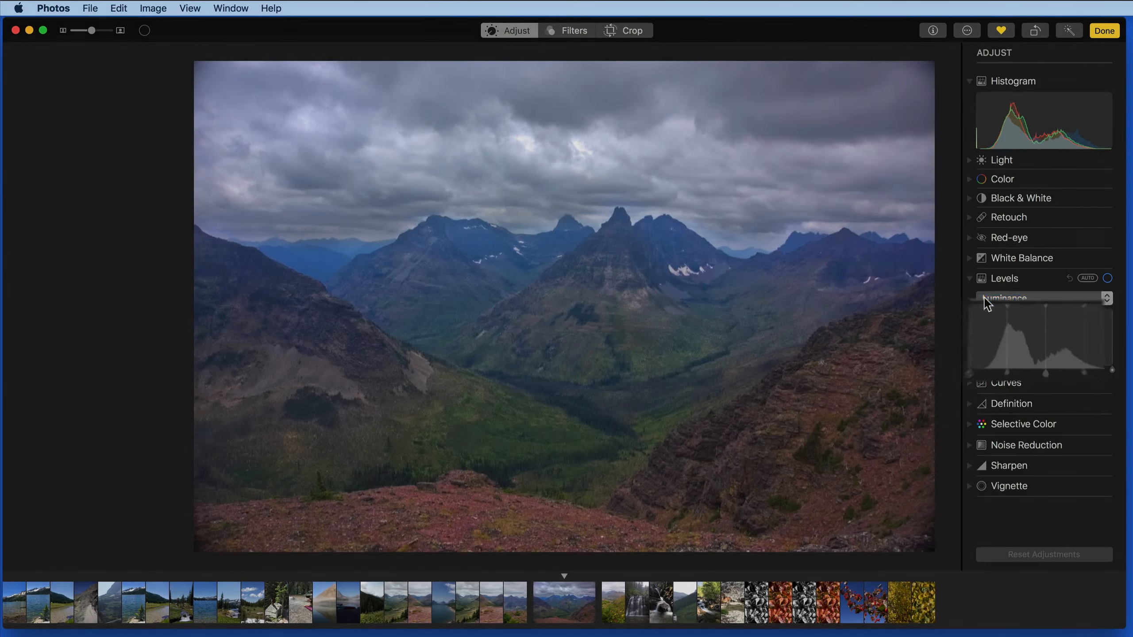
pyautogui.click(985, 298)
pyautogui.click(985, 312)
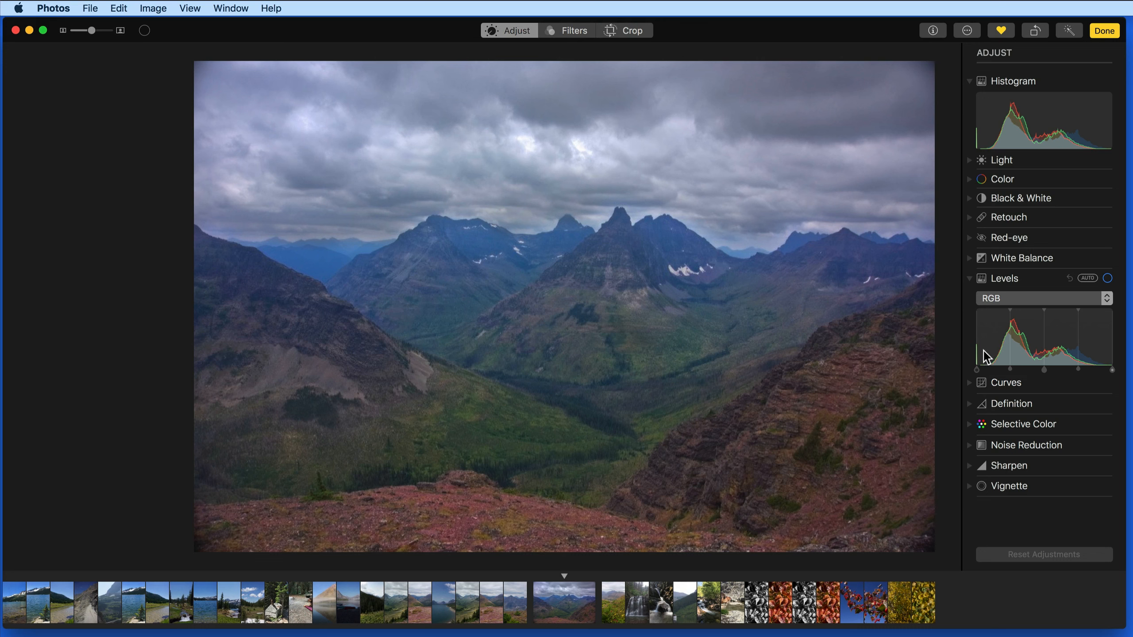
pyautogui.moveTo(973, 342)
pyautogui.click(983, 300)
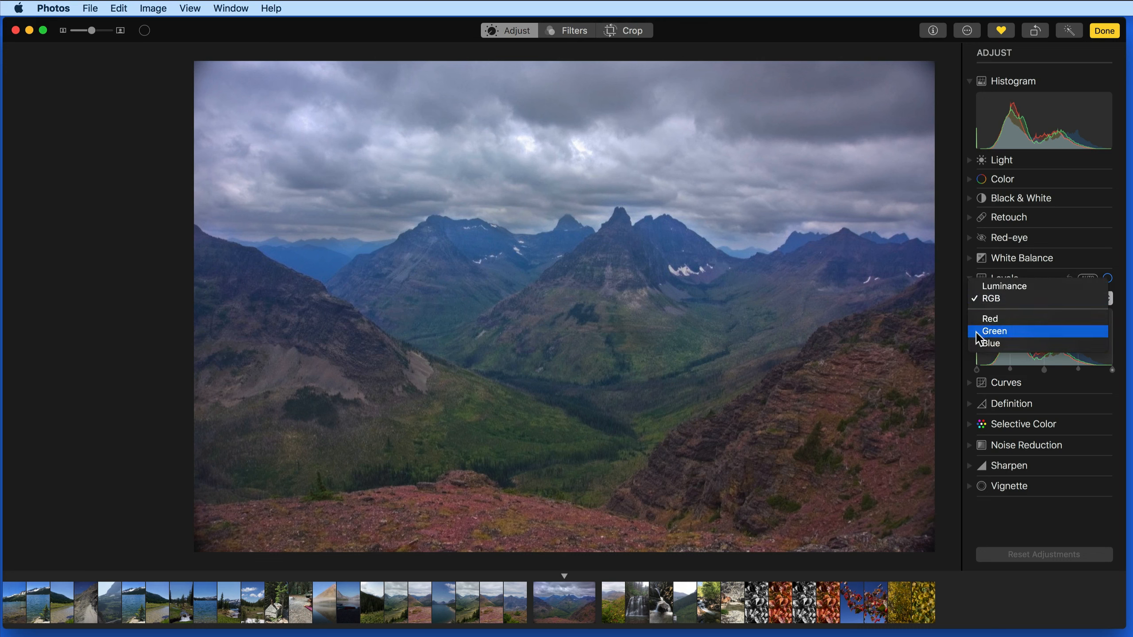
pyautogui.click(981, 299)
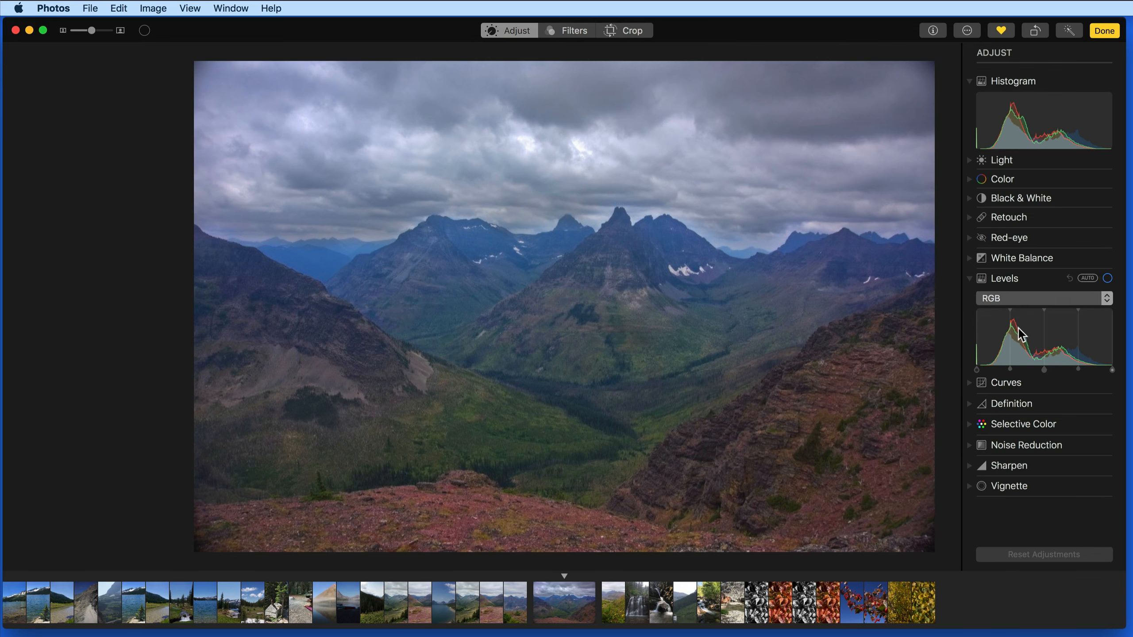
# - Try moving the black point and the white point on the RGB Levels histogram
pyautogui.moveTo(994, 346)
pyautogui.moveTo(977, 370)
pyautogui.mouseDown()
pyautogui.moveTo(1046, 370)
pyautogui.moveTo(973, 374)
pyautogui.mouseUp()
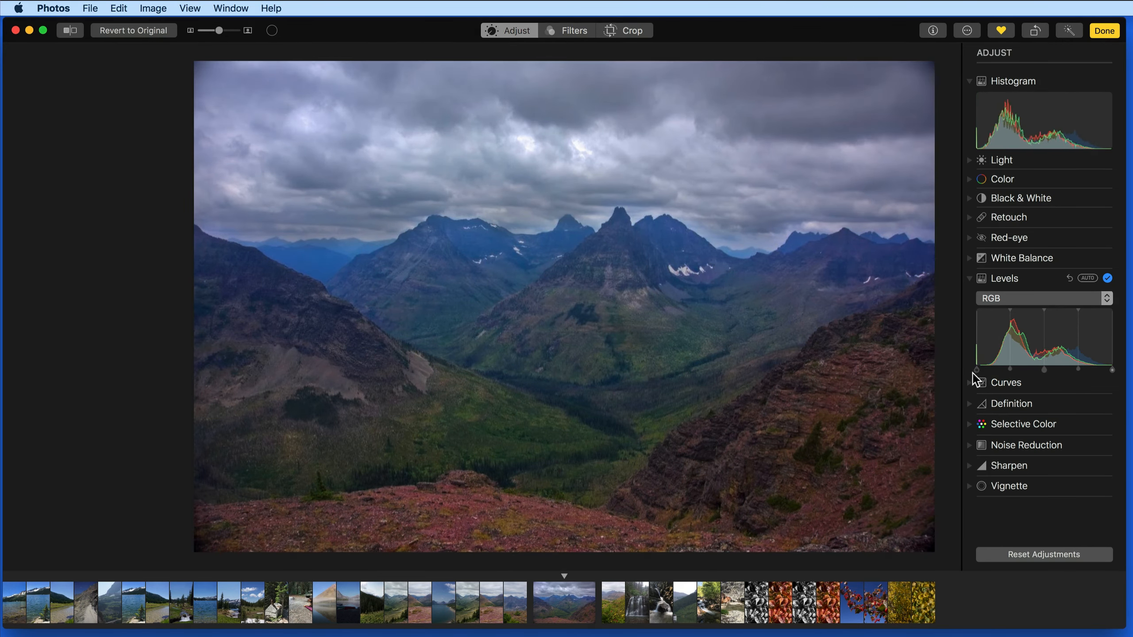
pyautogui.moveTo(1111, 371); pyautogui.dragTo(1084, 369)
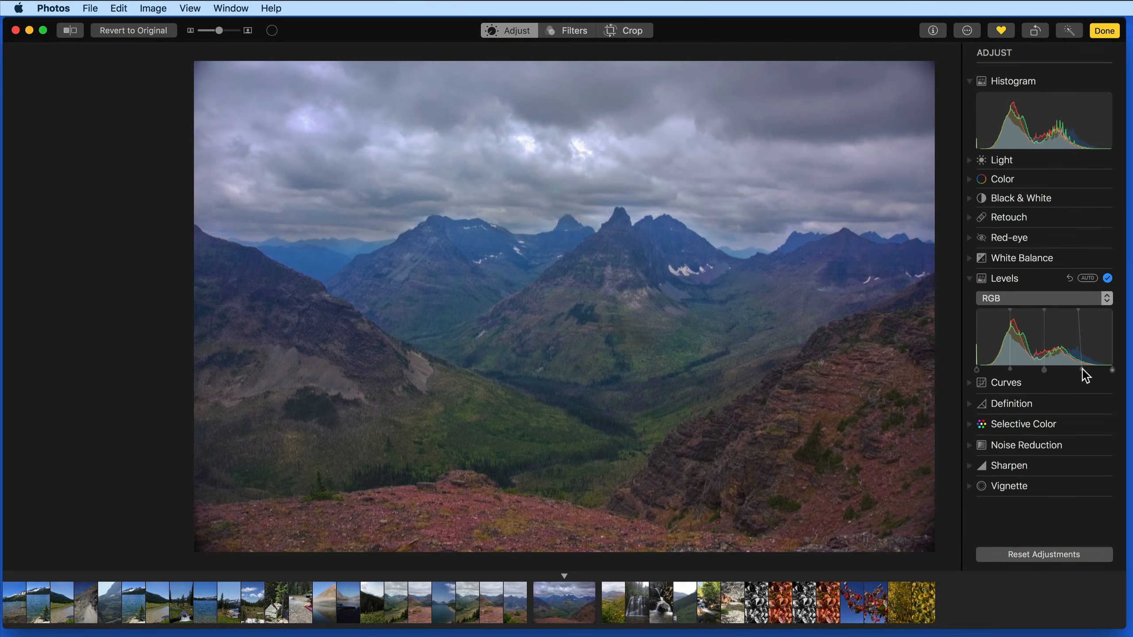
# - Try the shadows, highlights and midtones handles along the RGB Levels histogram, including the upper range handles
pyautogui.moveTo(1010, 370)
pyautogui.mouseDown()
pyautogui.moveTo(1024, 369)
pyautogui.moveTo(996, 374)
pyautogui.moveTo(1011, 373)
pyautogui.mouseUp()
pyautogui.moveTo(1010, 372)
pyautogui.mouseDown()
pyautogui.moveTo(995, 370)
pyautogui.moveTo(1023, 368)
pyautogui.moveTo(1010, 370)
pyautogui.mouseUp()
pyautogui.moveTo(1081, 370)
pyautogui.mouseDown()
pyautogui.moveTo(1063, 370)
pyautogui.moveTo(1090, 370)
pyautogui.moveTo(1079, 371)
pyautogui.mouseUp()
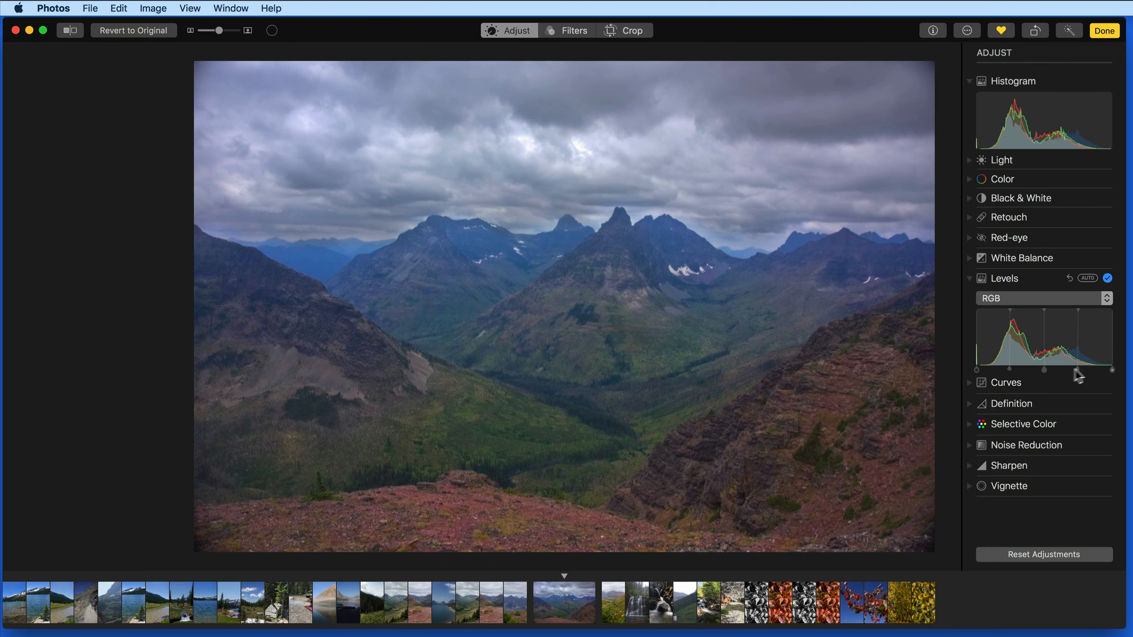
pyautogui.moveTo(1043, 371)
pyautogui.mouseDown()
pyautogui.moveTo(1018, 375)
pyautogui.moveTo(1085, 373)
pyautogui.moveTo(1044, 377)
pyautogui.mouseUp()
pyautogui.moveTo(1011, 312); pyautogui.dragTo(1078, 310)
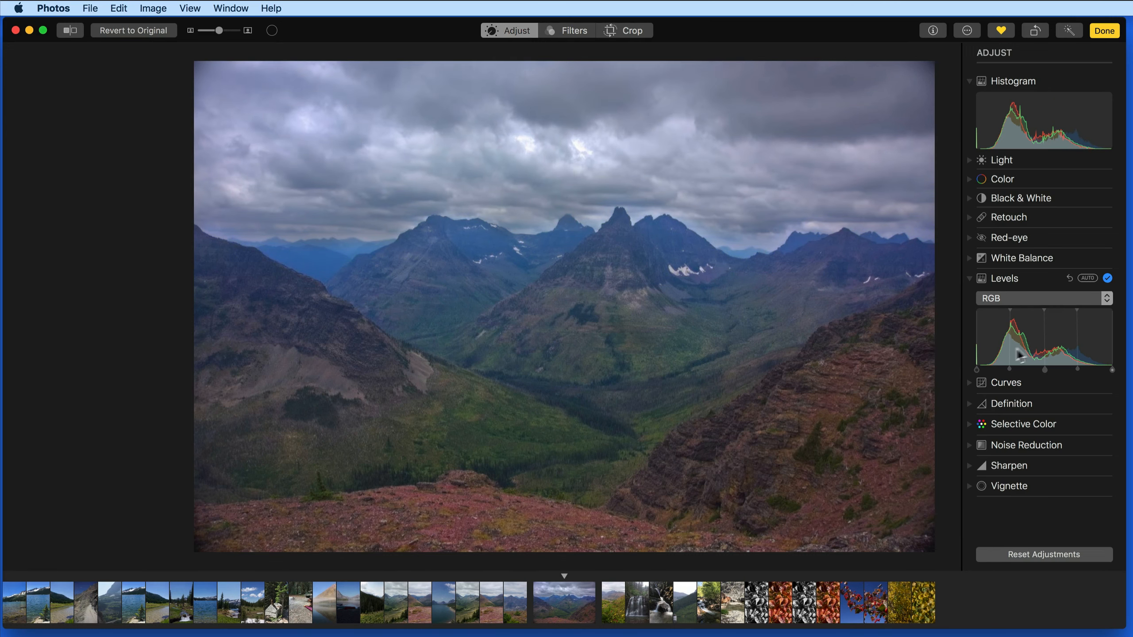
# - Move the RGB black point in toward the start of the histogram data and the white point slightly inward
pyautogui.moveTo(977, 369); pyautogui.dragTo(983, 370)
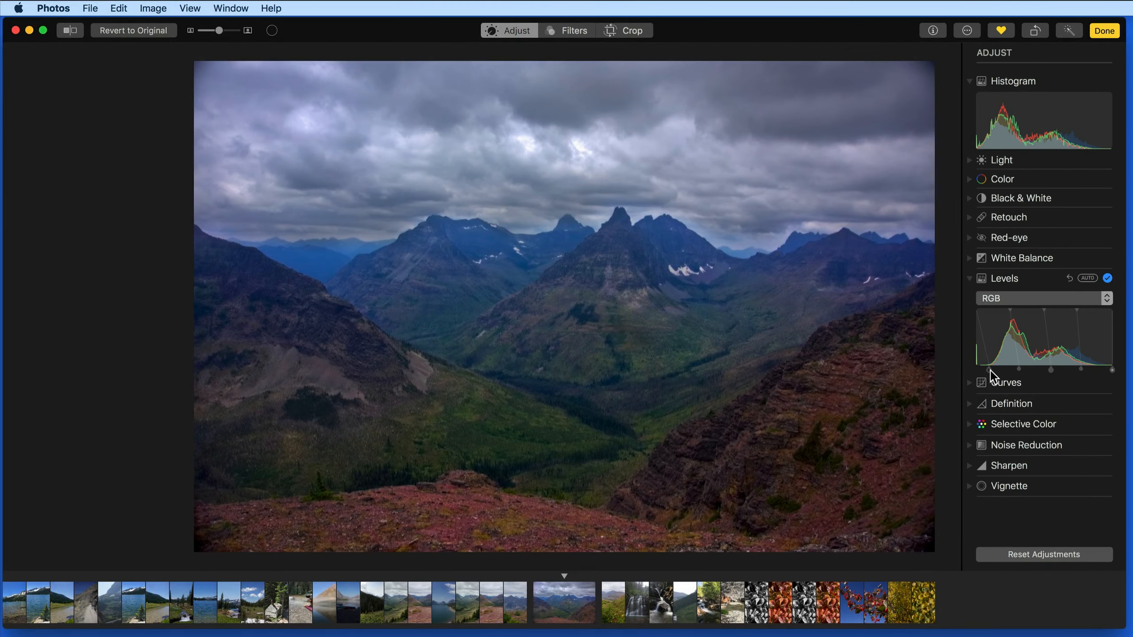
pyautogui.moveTo(1110, 368); pyautogui.dragTo(1066, 369)
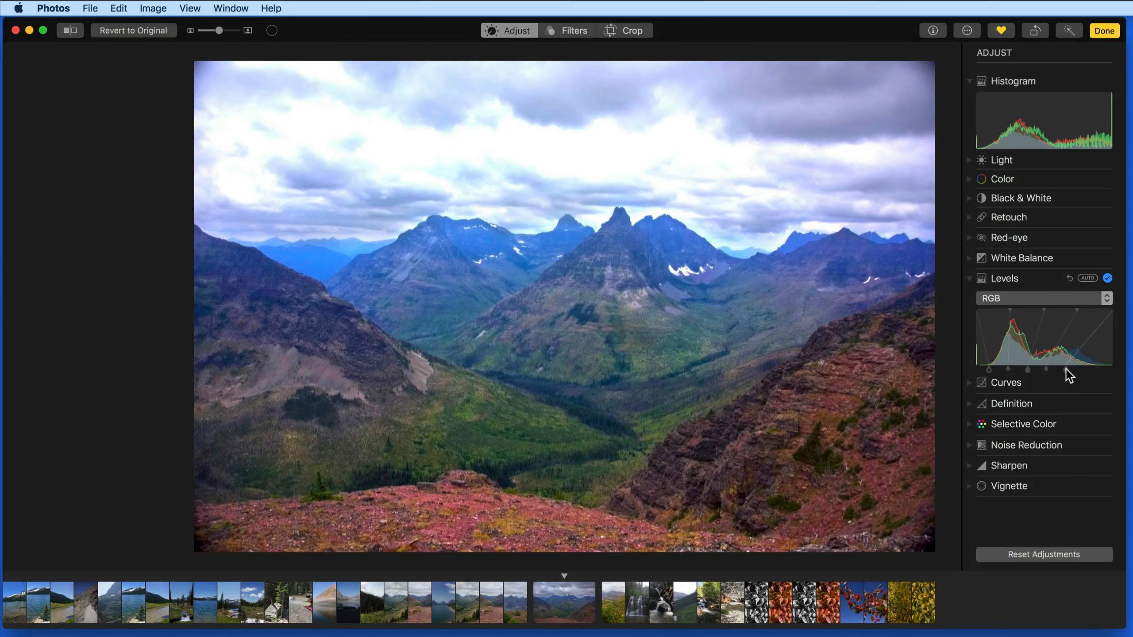
pyautogui.moveTo(1068, 370); pyautogui.dragTo(1107, 368)
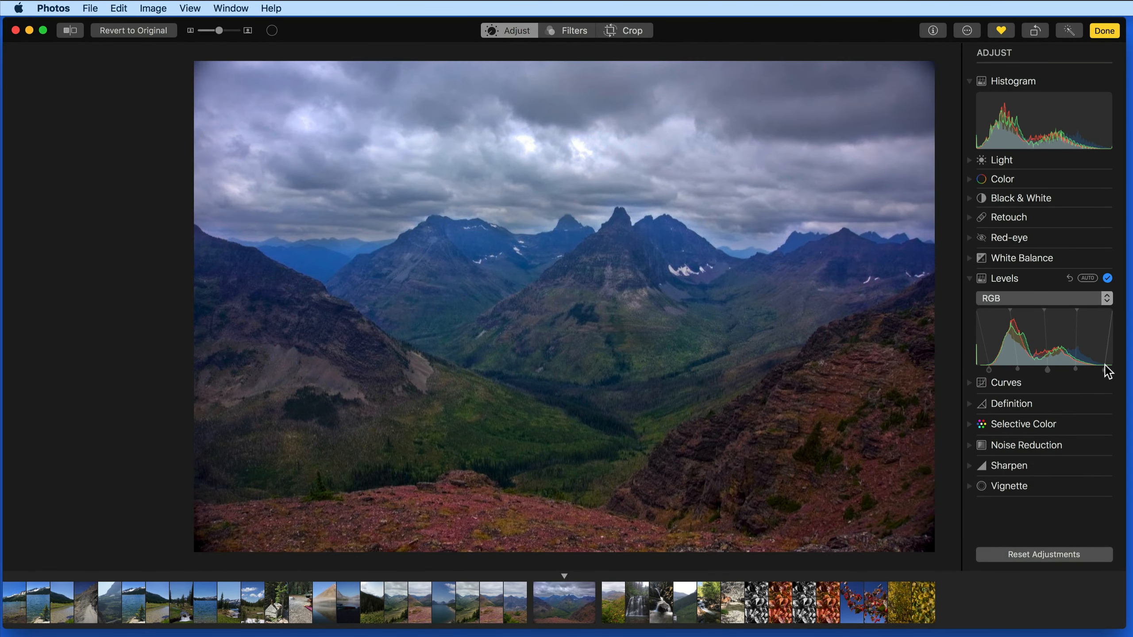
# - Darken the shadows and brighten the highlights slightly in RGB Levels, and compare the photo with the original
pyautogui.moveTo(1017, 371); pyautogui.dragTo(1073, 368)
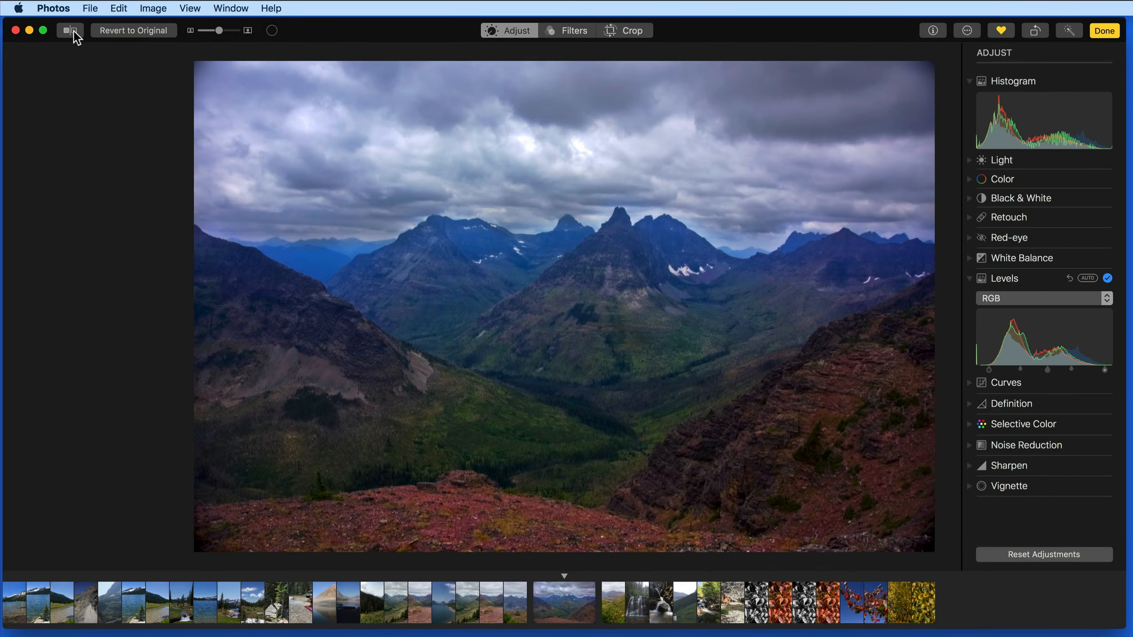
pyautogui.click(74, 31)
pyautogui.click(74, 31)
# - Switch Levels to the Red channel and reduce the red in the shadows
pyautogui.moveTo(988, 333)
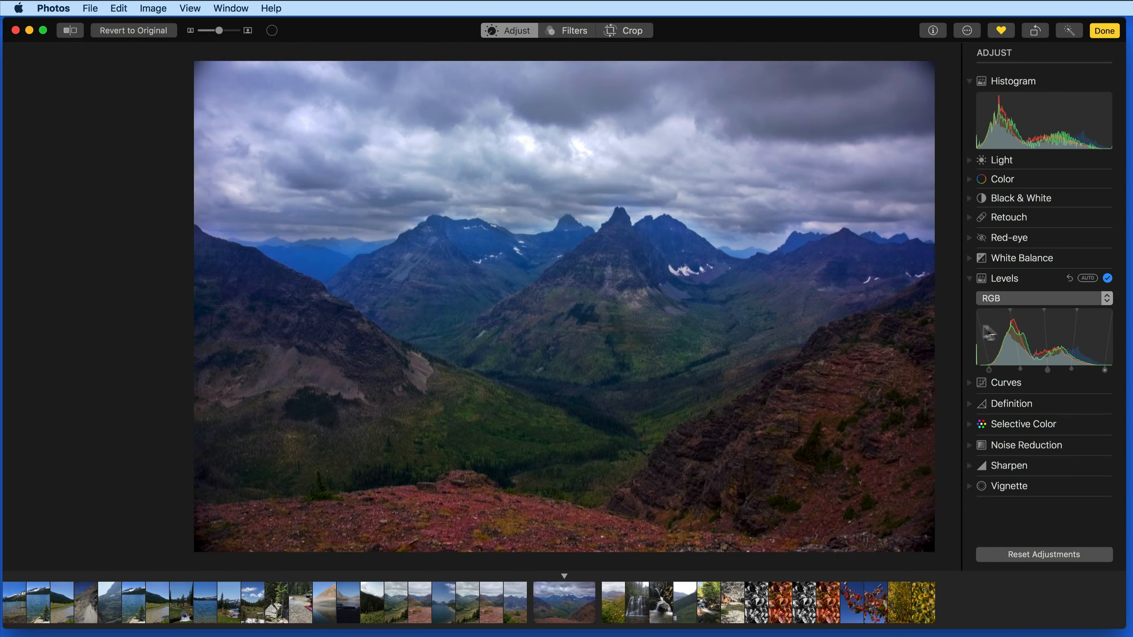
pyautogui.click(1032, 298)
pyautogui.click(1028, 318)
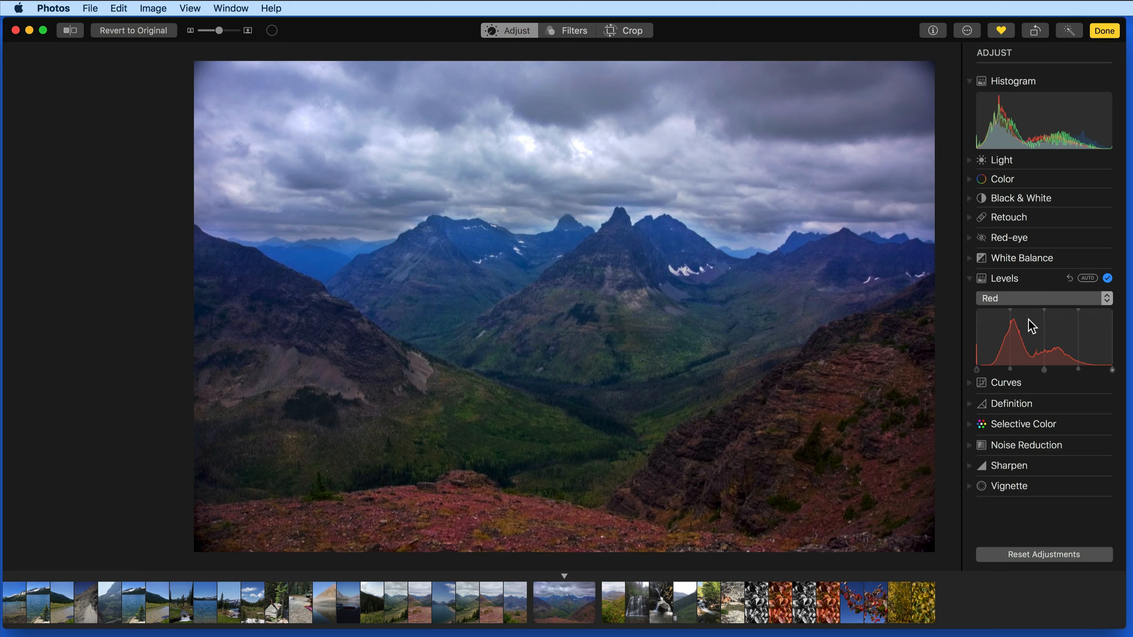
pyautogui.moveTo(1027, 370)
pyautogui.moveTo(1044, 371); pyautogui.dragTo(1019, 377)
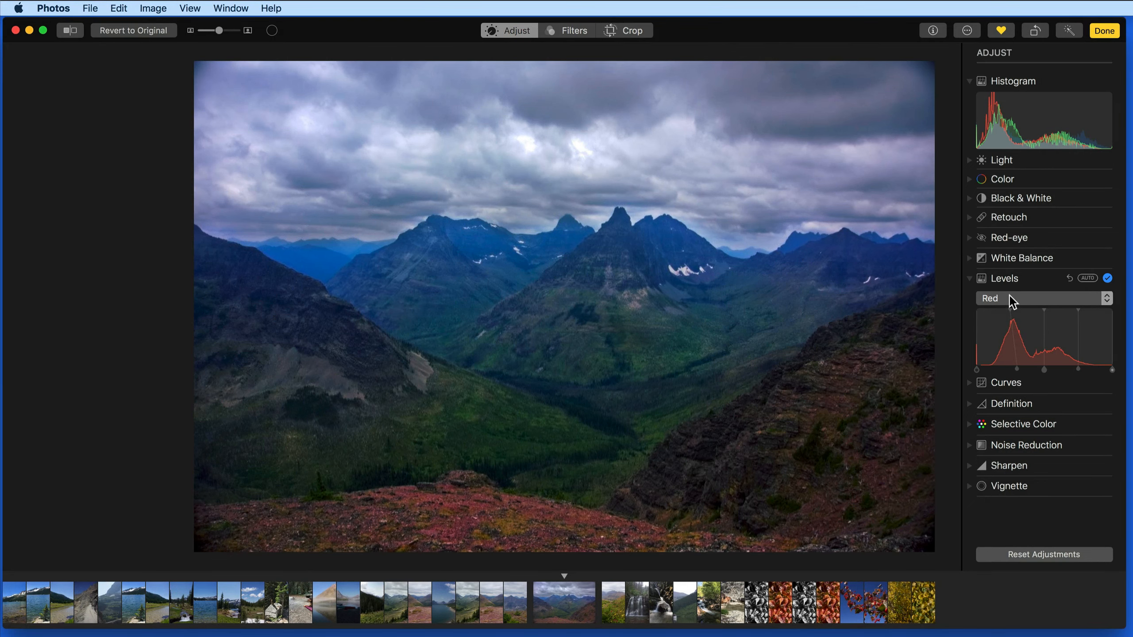
# - Switch Levels to the Green channel and increase the green in the shadows
pyautogui.click(1009, 298)
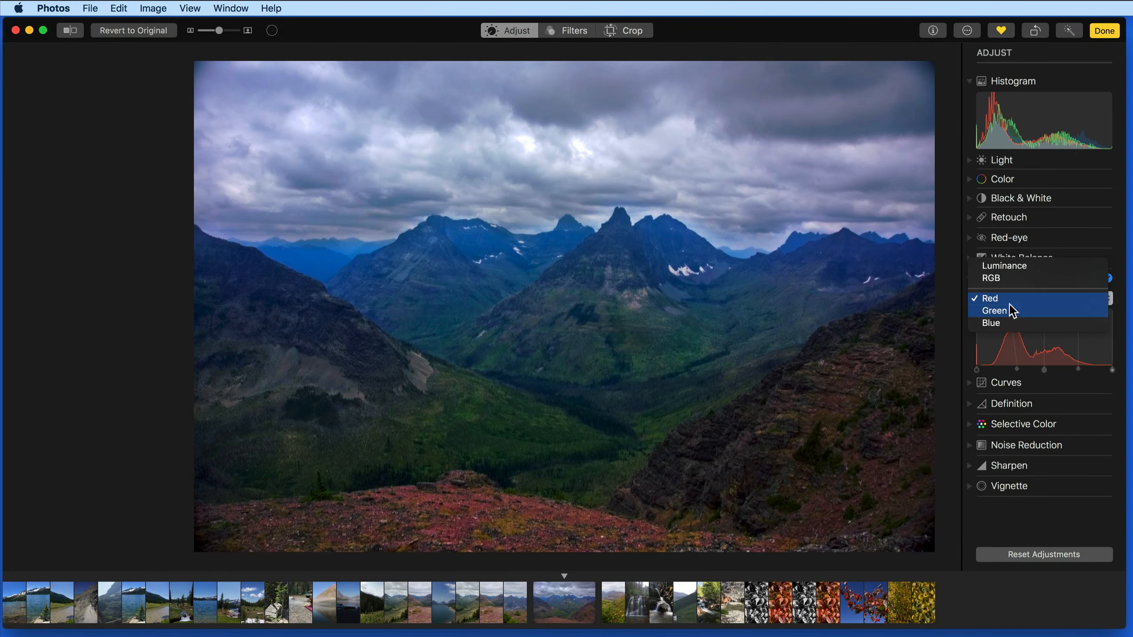
pyautogui.click(1012, 311)
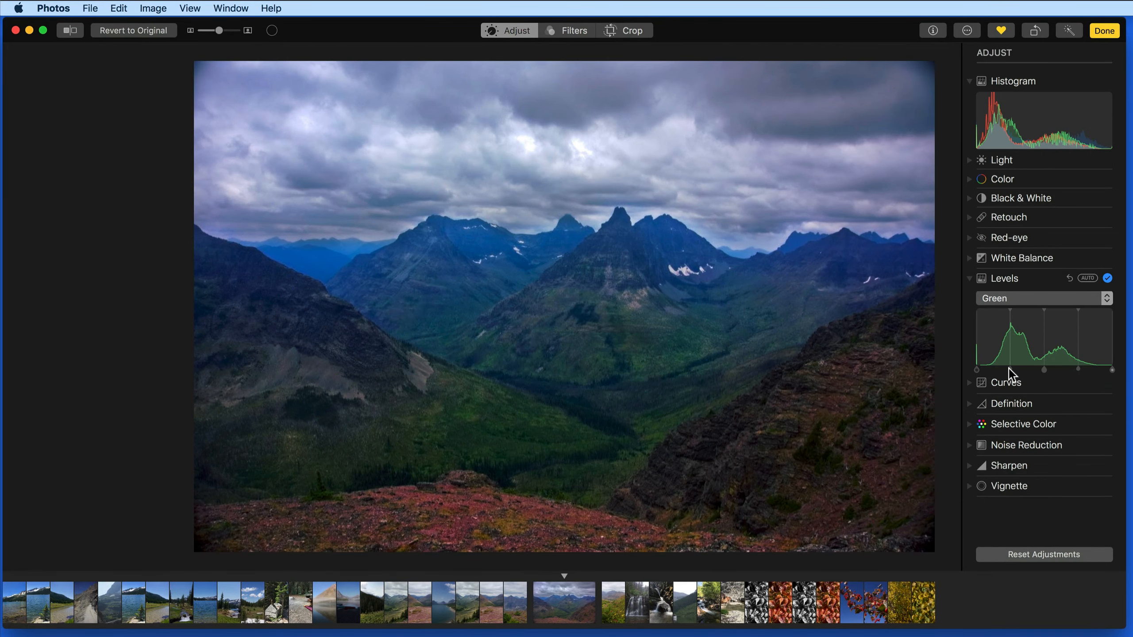
pyautogui.moveTo(1009, 369); pyautogui.dragTo(1004, 370)
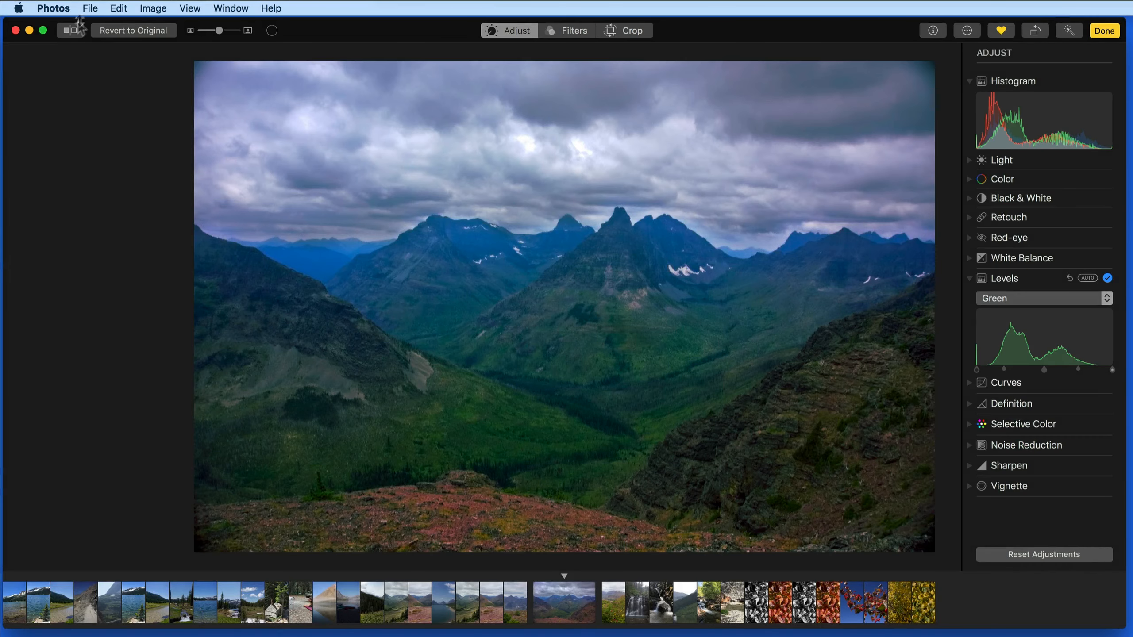
# - Compare the adjusted mountain photo with the original, and set Levels back to RGB
pyautogui.click(71, 32)
pyautogui.click(71, 32)
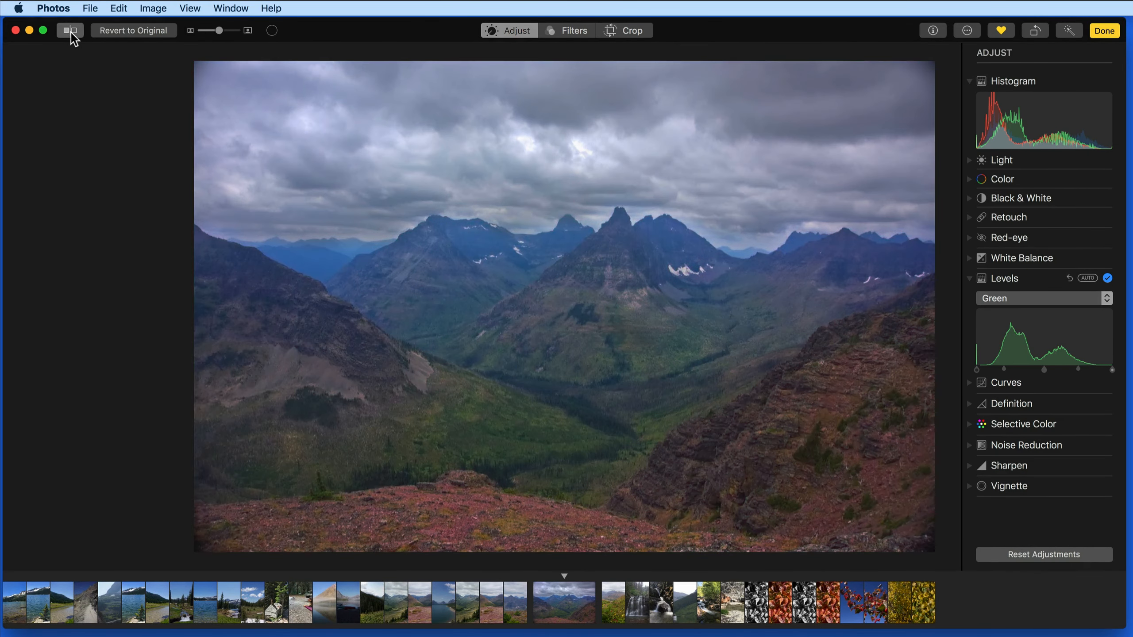
pyautogui.click(71, 32)
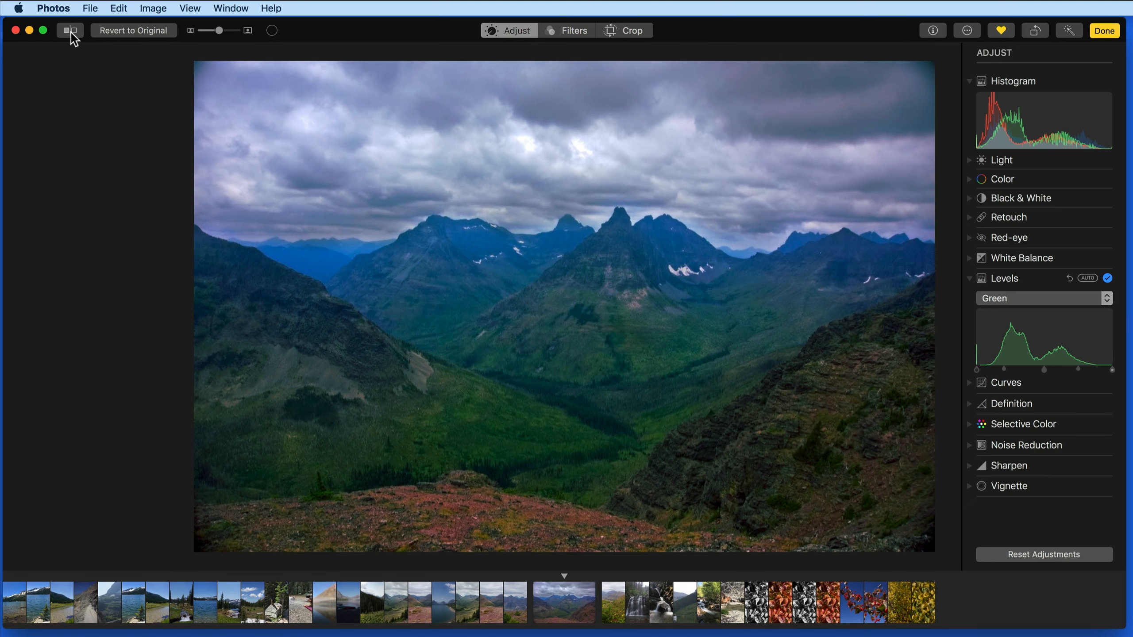
pyautogui.click(1026, 299)
pyautogui.click(1027, 268)
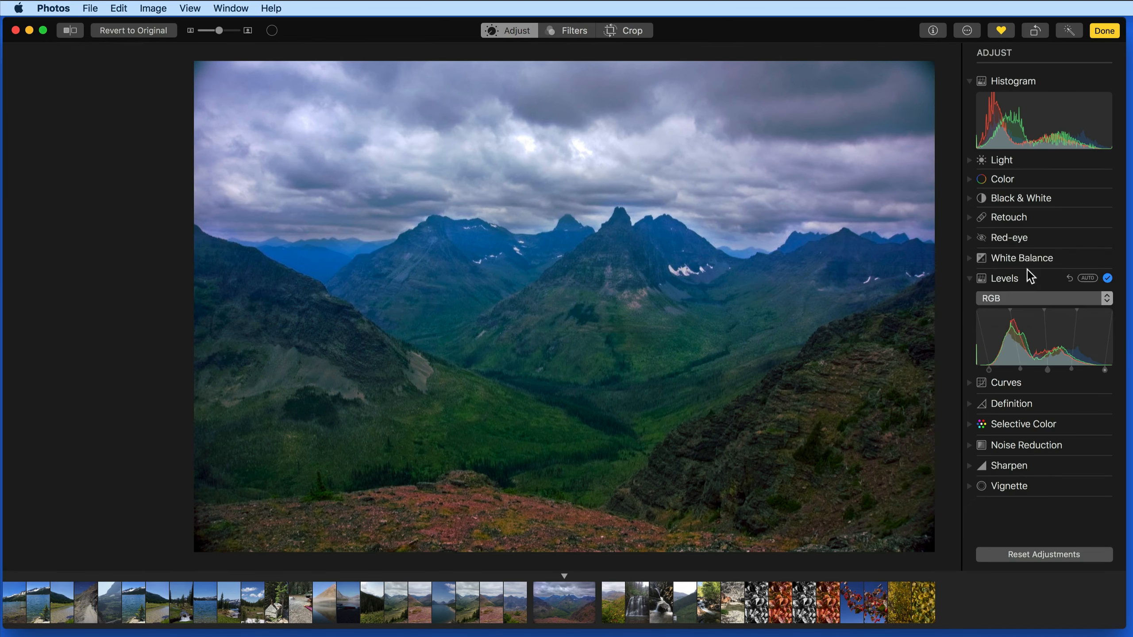
# - Darken the midtones slightly in RGB Levels and compare the mountain photo with the original
pyautogui.moveTo(1050, 370); pyautogui.dragTo(1052, 371)
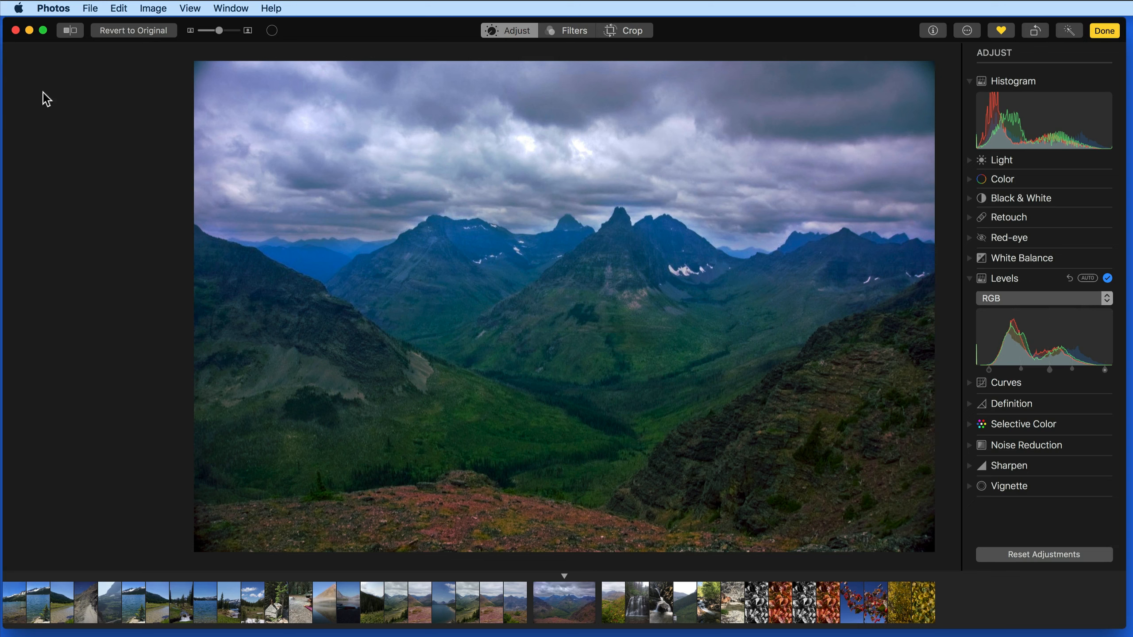
pyautogui.click(74, 32)
pyautogui.click(75, 31)
pyautogui.click(74, 31)
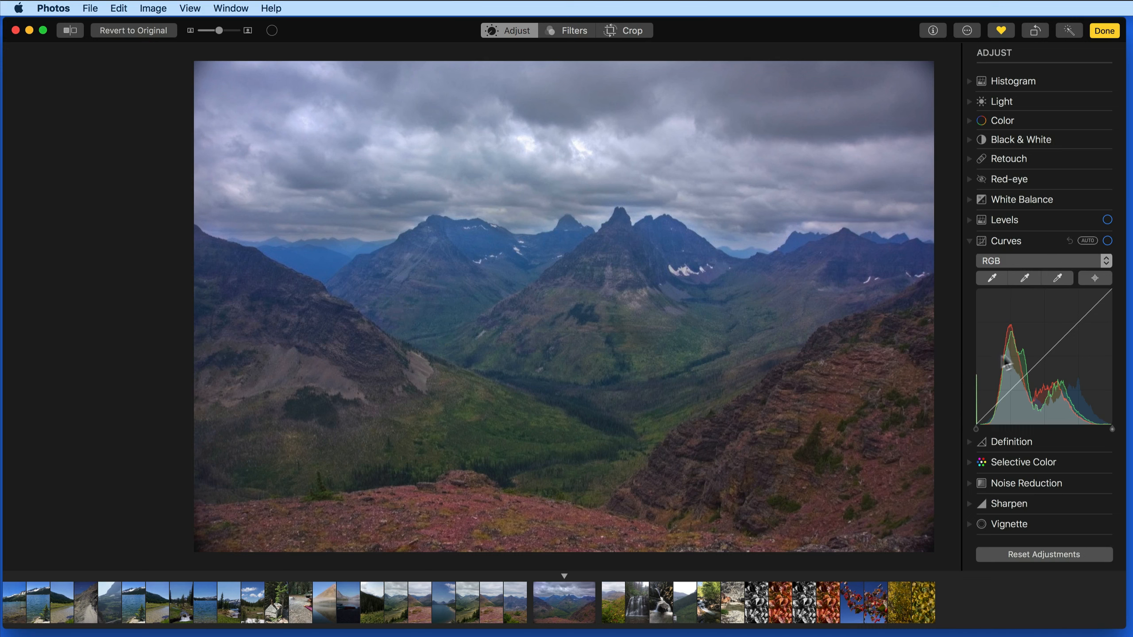
# - Shape the RGB curve with a lowered shadow point and a raised highlight point, and compare the photo with Curves off
pyautogui.click(1045, 356)
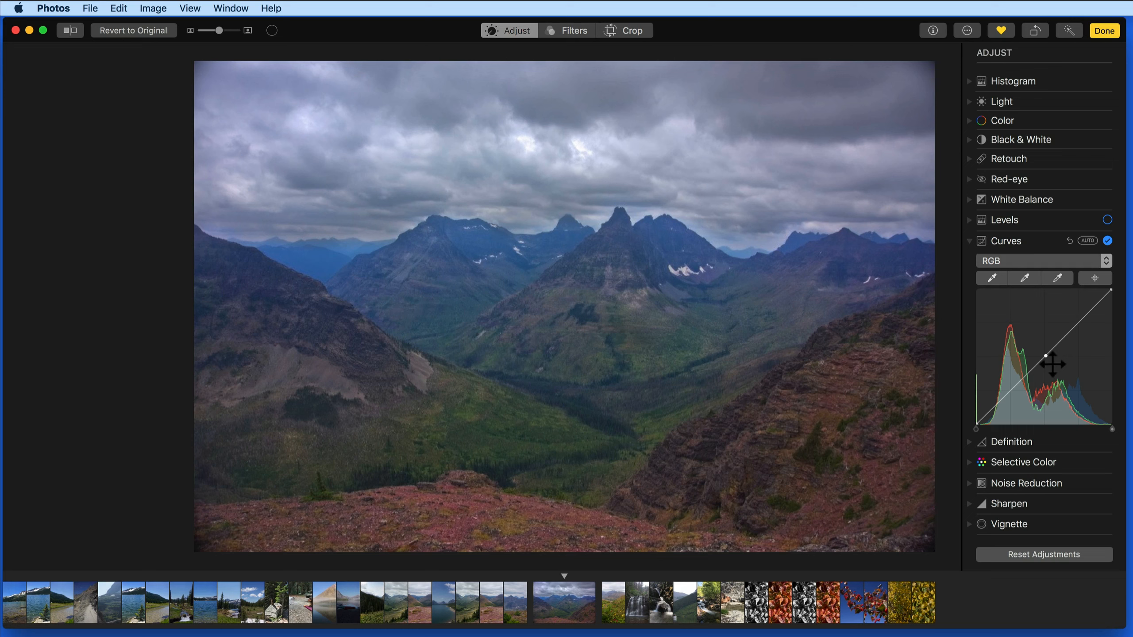
pyautogui.moveTo(1053, 364); pyautogui.dragTo(1035, 379)
pyautogui.click(1074, 337)
pyautogui.moveTo(1074, 337); pyautogui.dragTo(1069, 335)
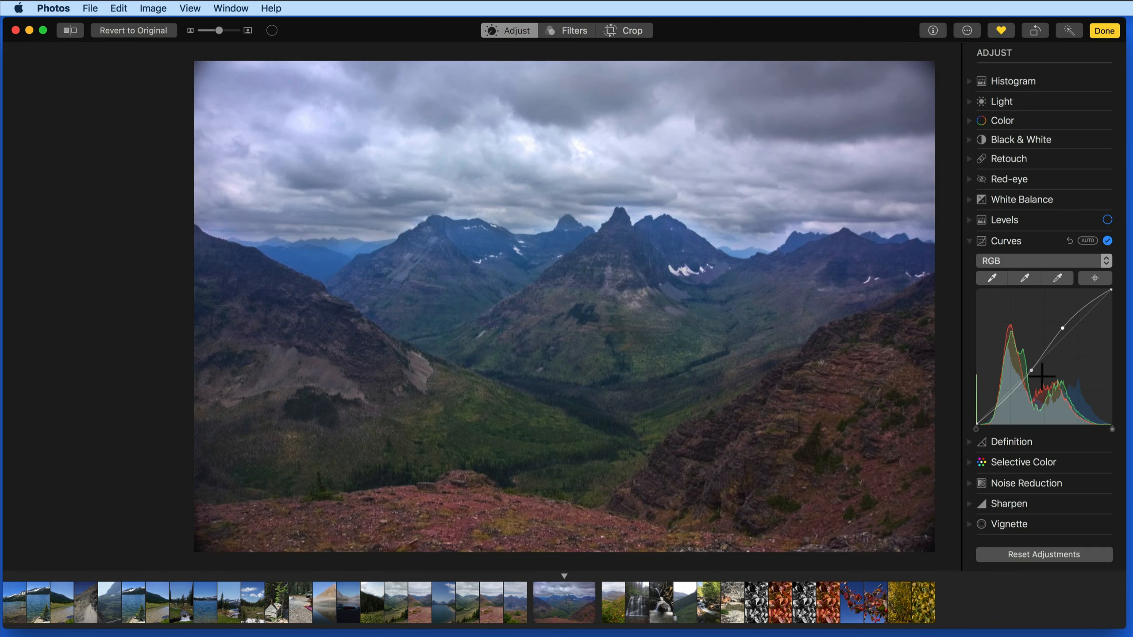
pyautogui.moveTo(1038, 377); pyautogui.dragTo(1036, 382)
pyautogui.click(1108, 241)
pyautogui.click(1108, 241)
# - Remove both added points from the RGB curve, and move its black and white points slightly inward
pyautogui.moveTo(1070, 335); pyautogui.dragTo(976, 334)
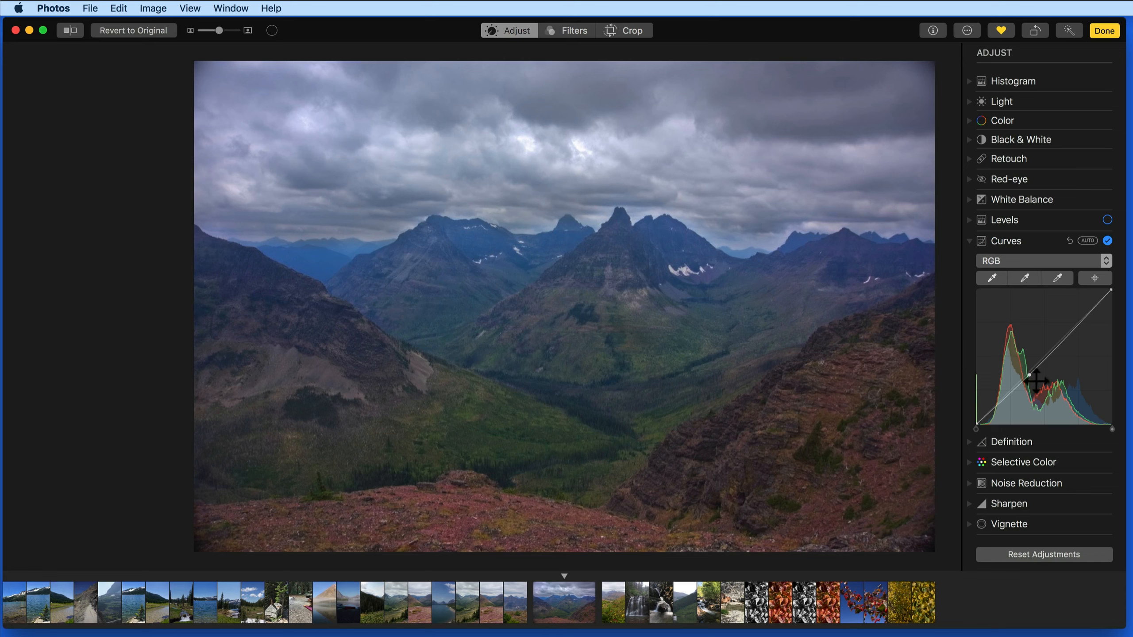
pyautogui.moveTo(1037, 381); pyautogui.dragTo(945, 367)
pyautogui.moveTo(976, 428)
pyautogui.mouseDown()
pyautogui.moveTo(1003, 430)
pyautogui.moveTo(967, 436)
pyautogui.moveTo(984, 432)
pyautogui.mouseUp()
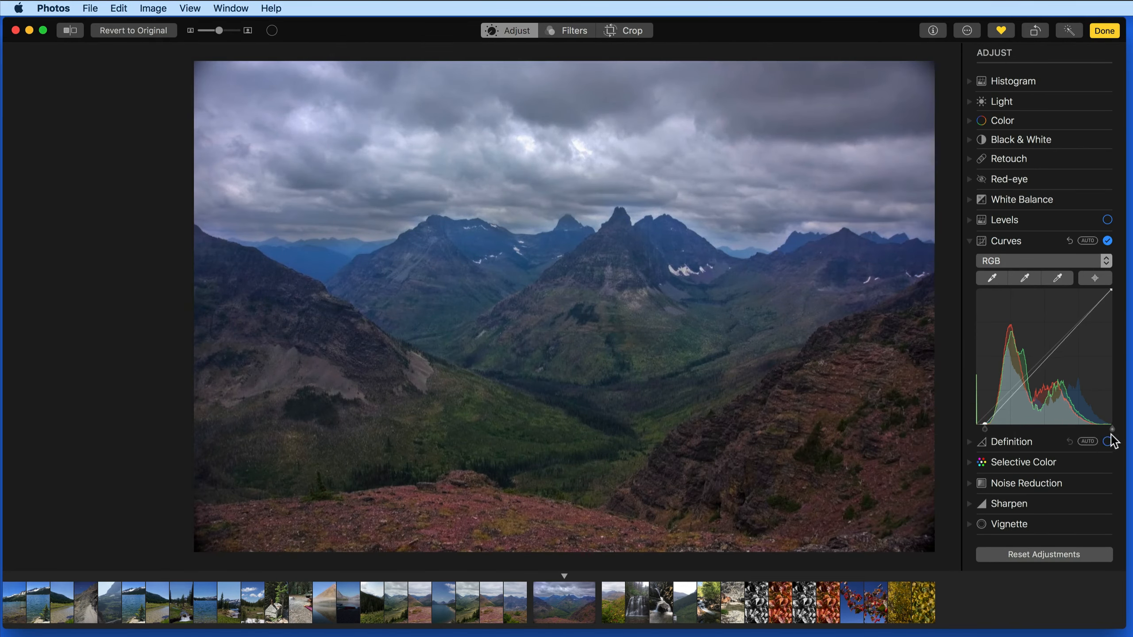
pyautogui.moveTo(1112, 429); pyautogui.dragTo(1108, 428)
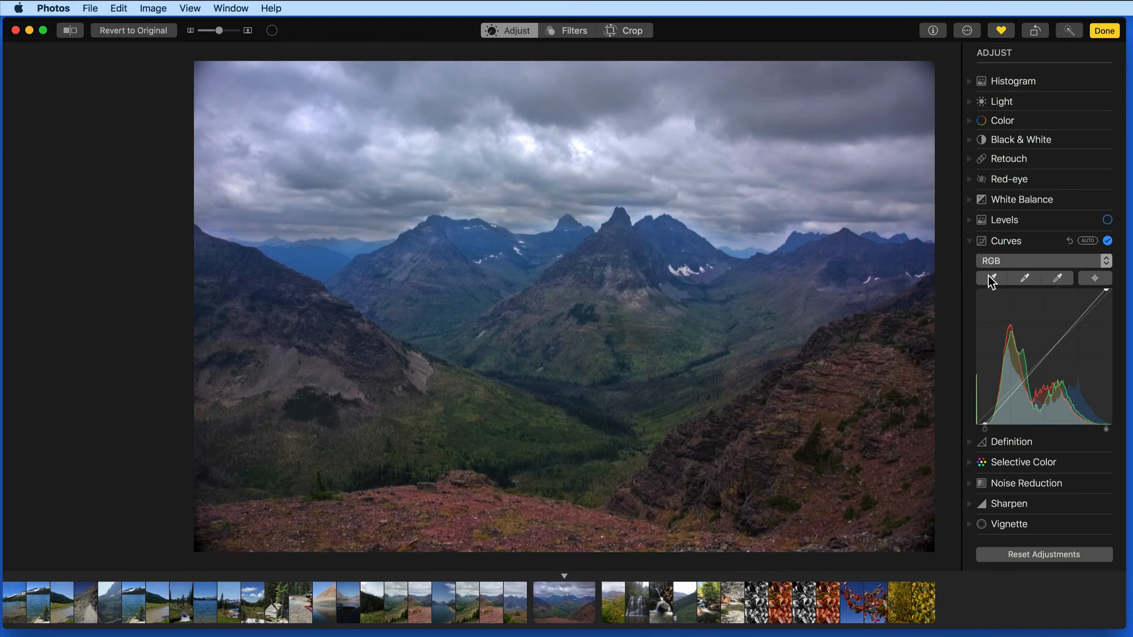
# - Try to set the Curves black point by sampling the dark mountain peak, and undo it
pyautogui.click(990, 280)
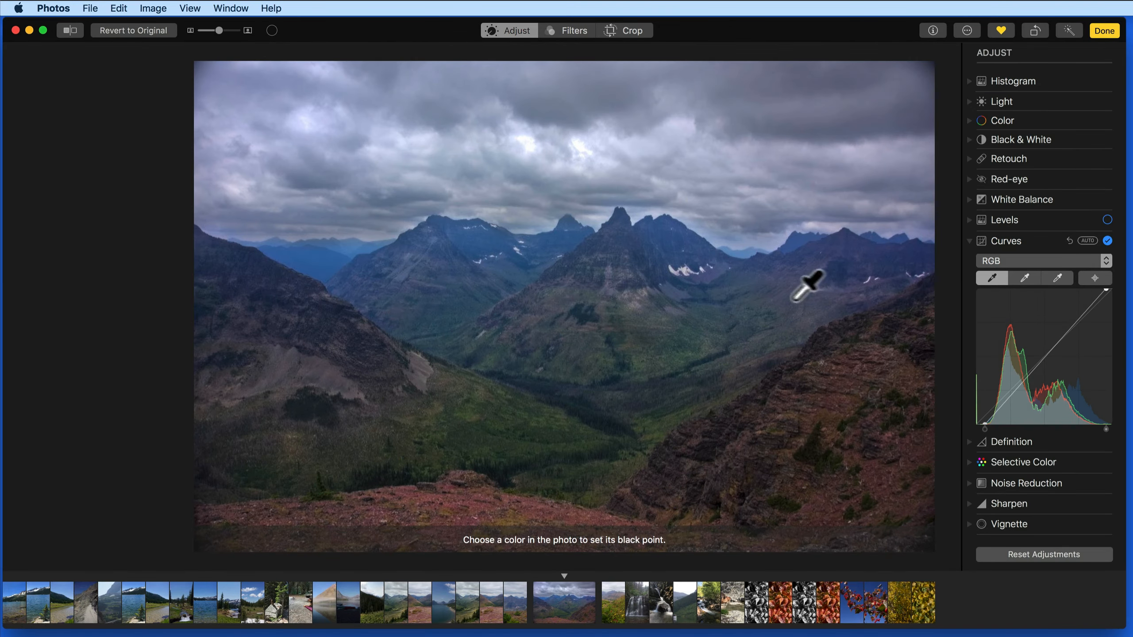
pyautogui.click(659, 236)
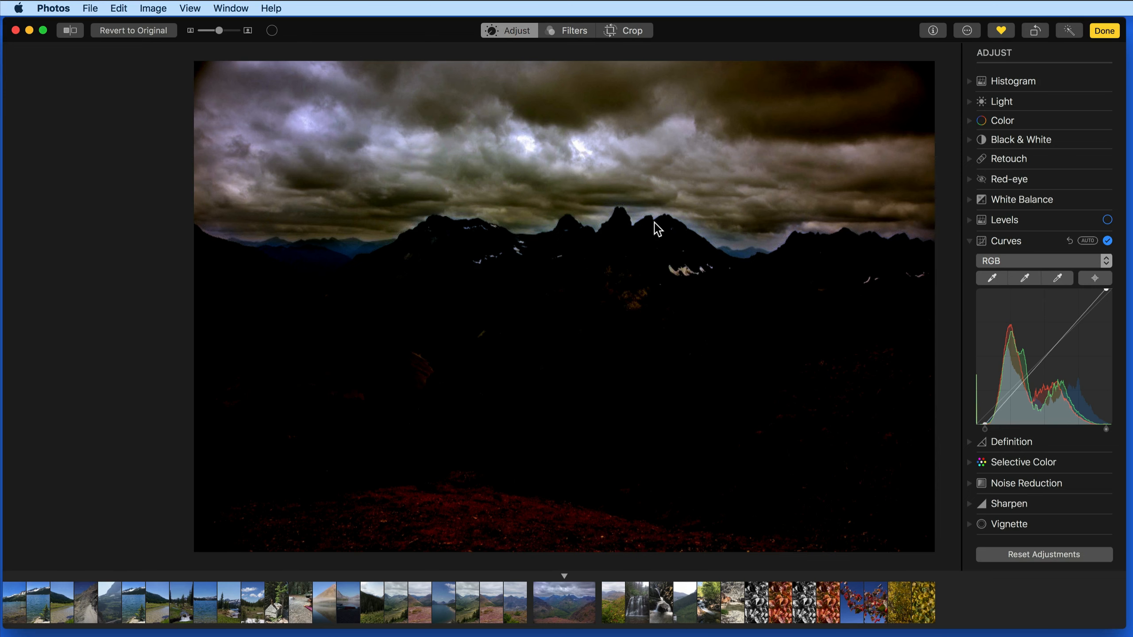
pyautogui.press('super+z')
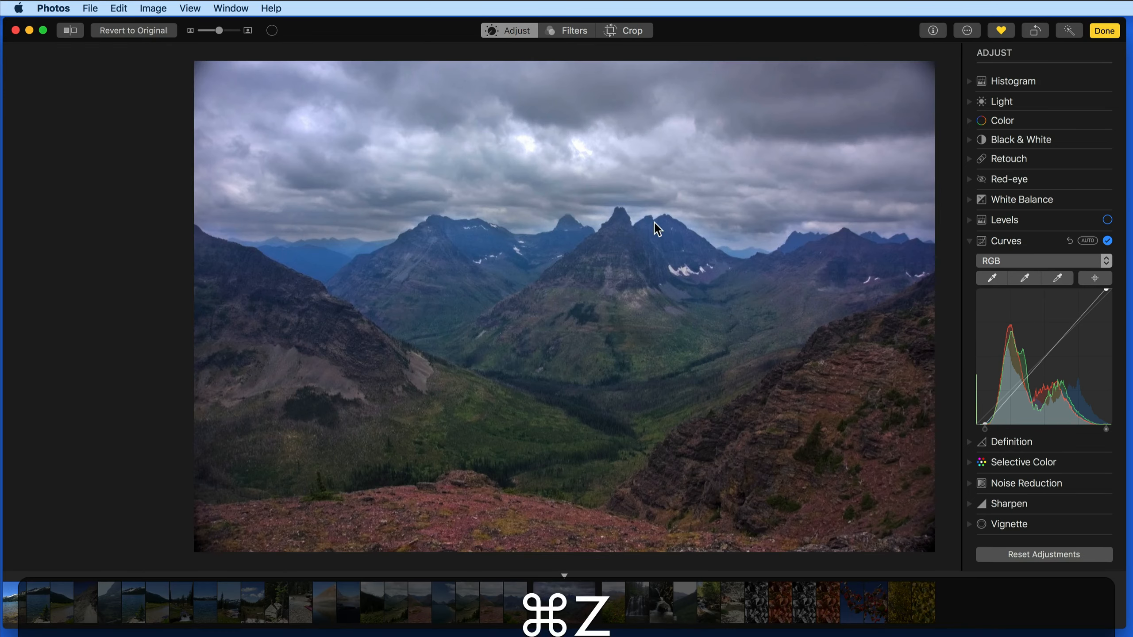
# - Set the Curves gray point from the dark clouds and the white point from the brighter clouds above the peaks
pyautogui.click(1023, 279)
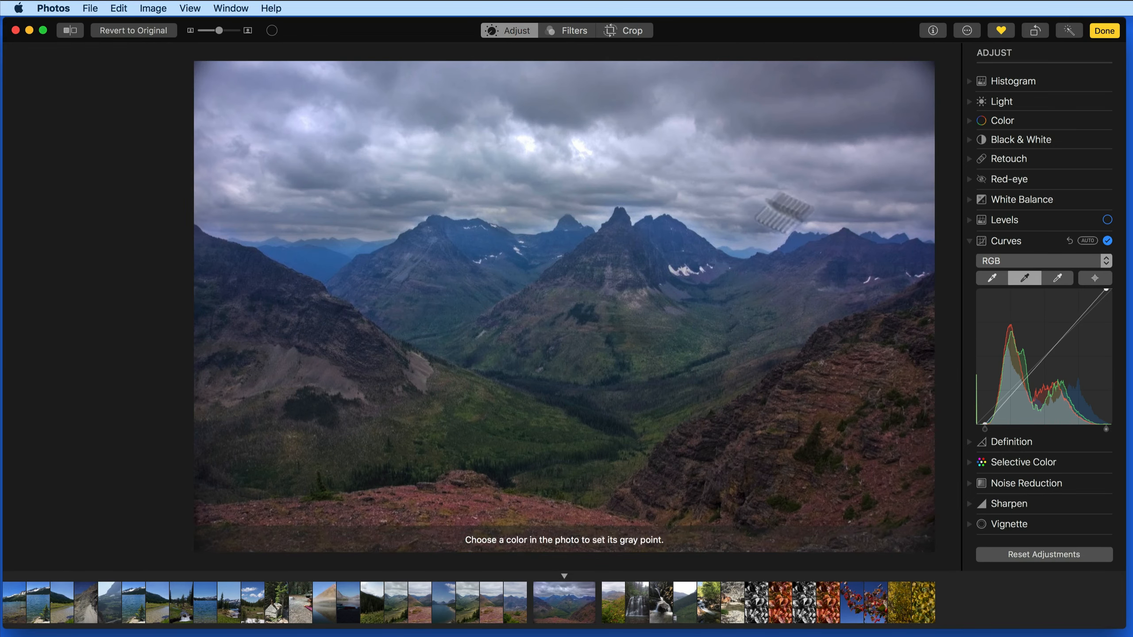
pyautogui.click(600, 96)
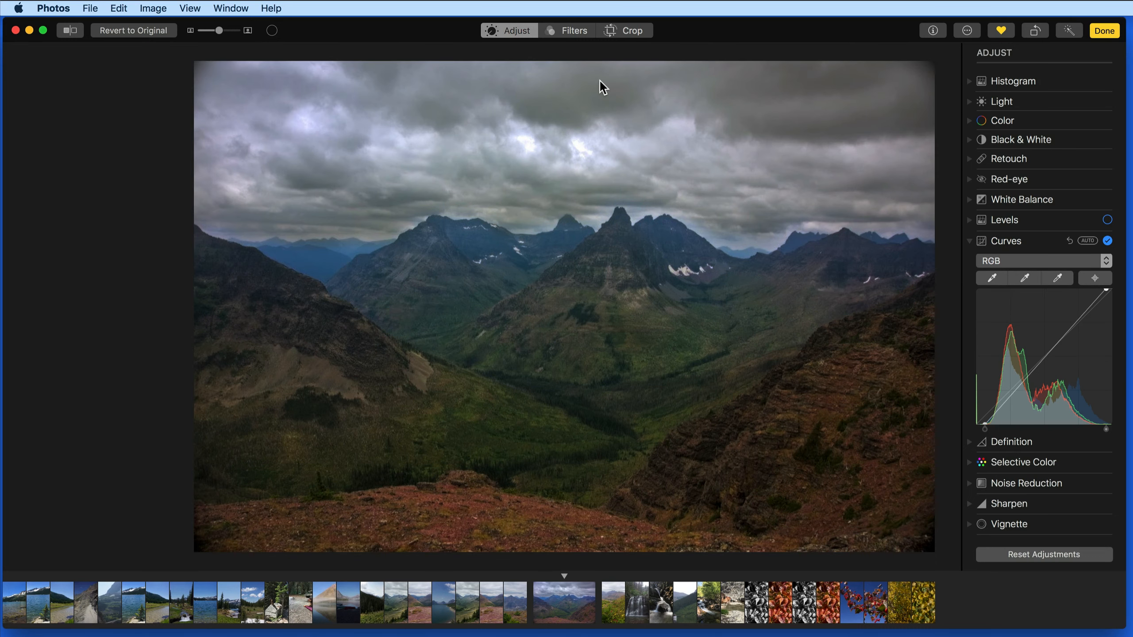
pyautogui.click(1058, 279)
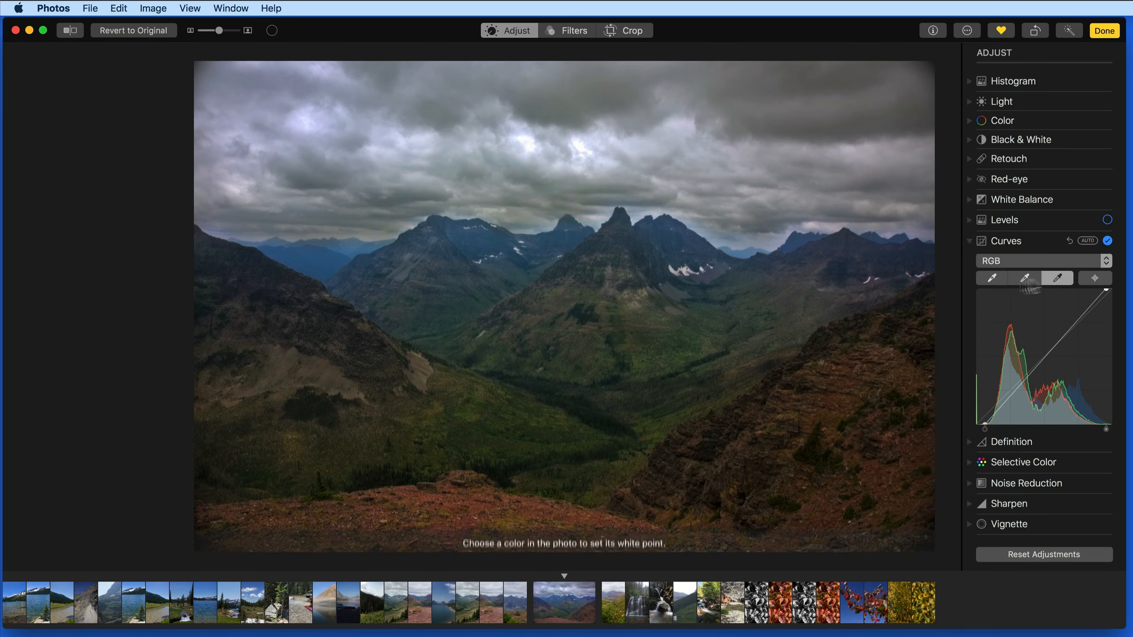
pyautogui.click(579, 163)
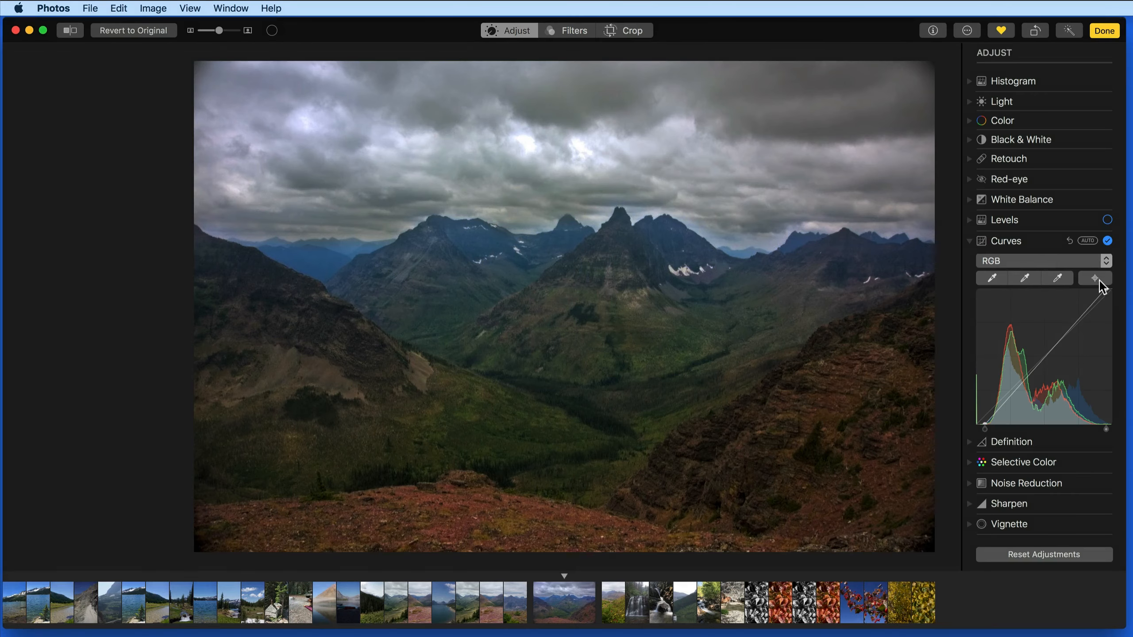
# - Add a point to the RGB curve by sampling the green valley, and raise it to brighten the photo
pyautogui.click(1097, 278)
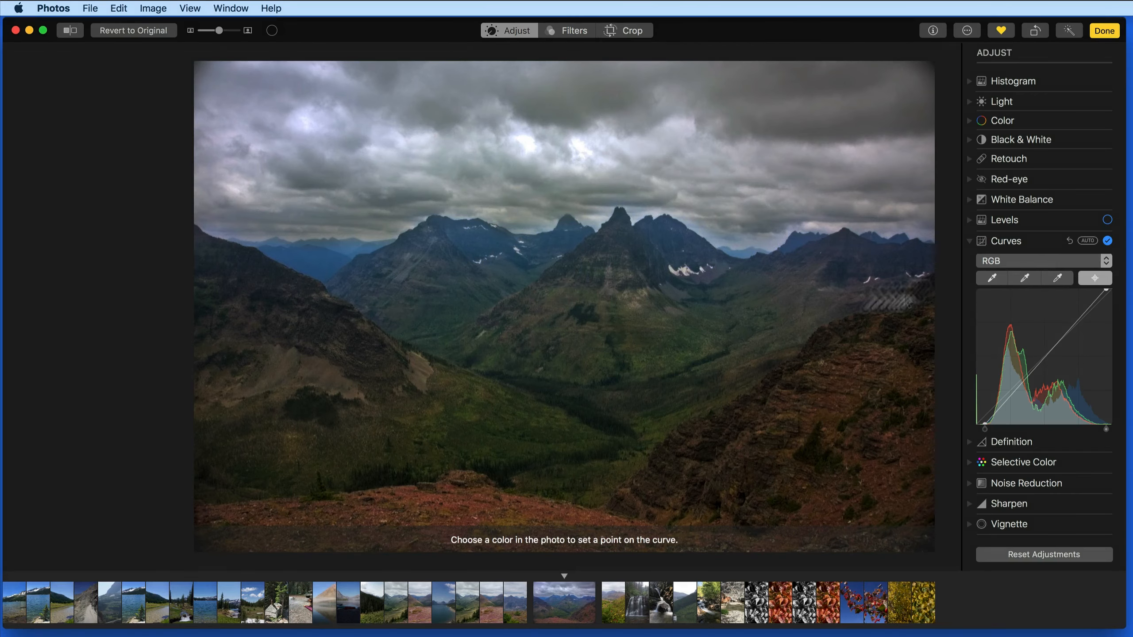
pyautogui.click(596, 349)
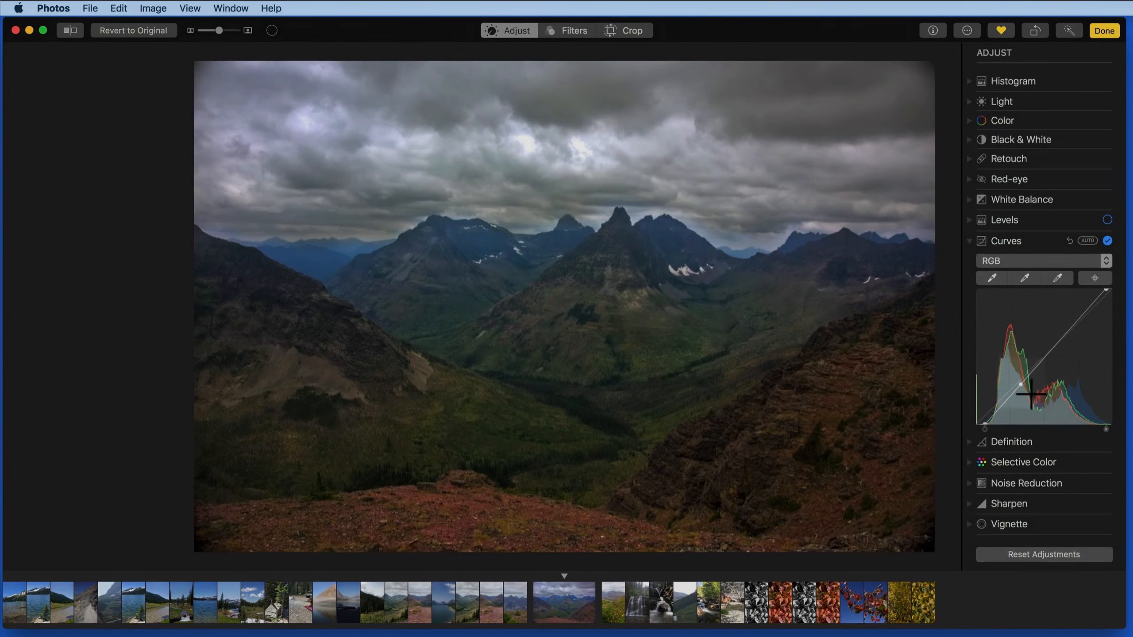
pyautogui.moveTo(1021, 387); pyautogui.dragTo(1022, 389)
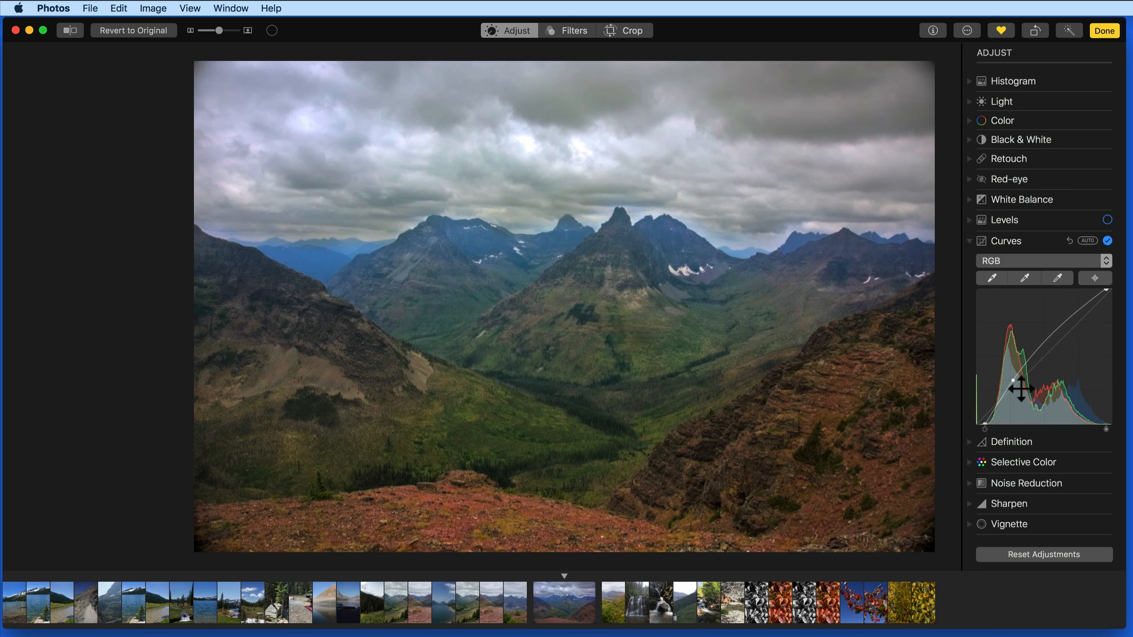
# - Switch Curves to Green, raise a point sampled from the valley, and reduce green in the highlights with a second point
pyautogui.click(1023, 261)
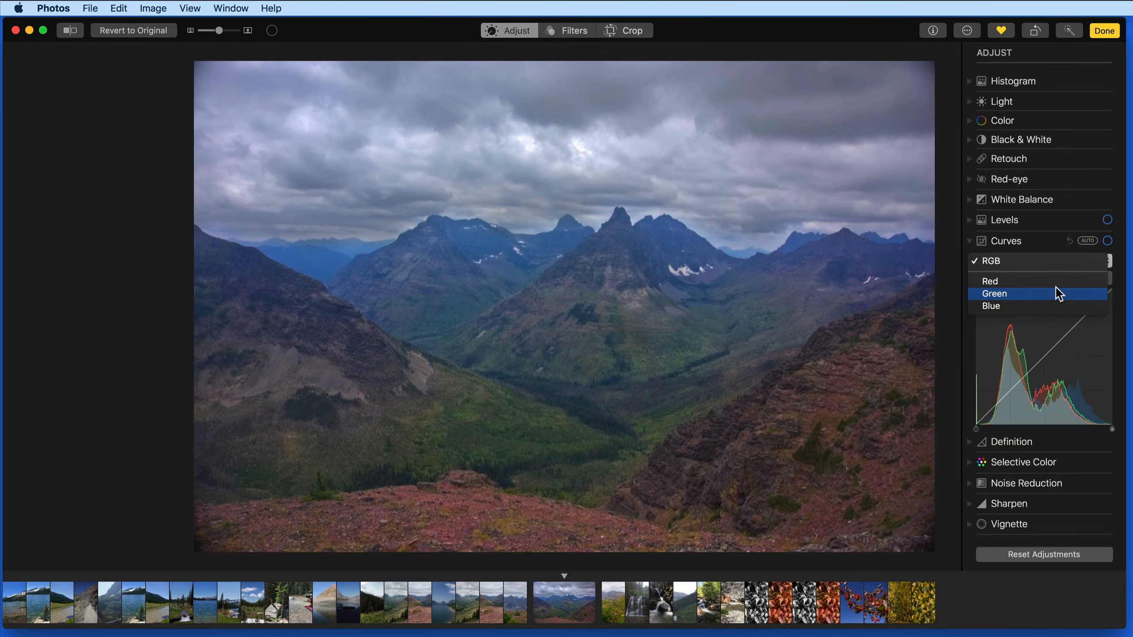
pyautogui.click(1071, 291)
pyautogui.click(1095, 278)
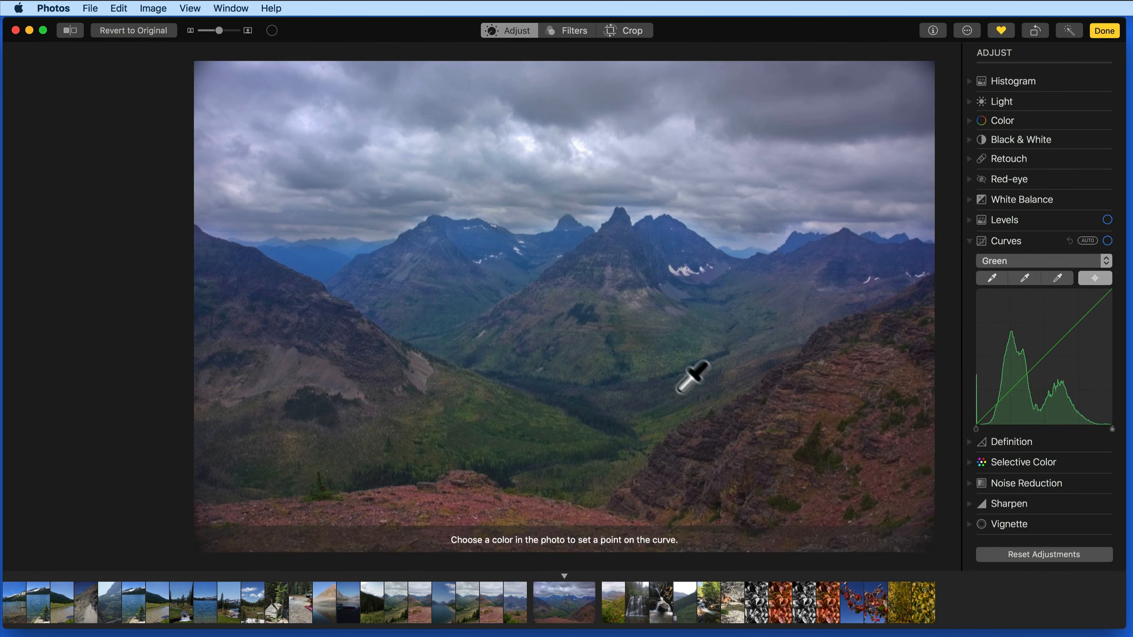
pyautogui.click(658, 366)
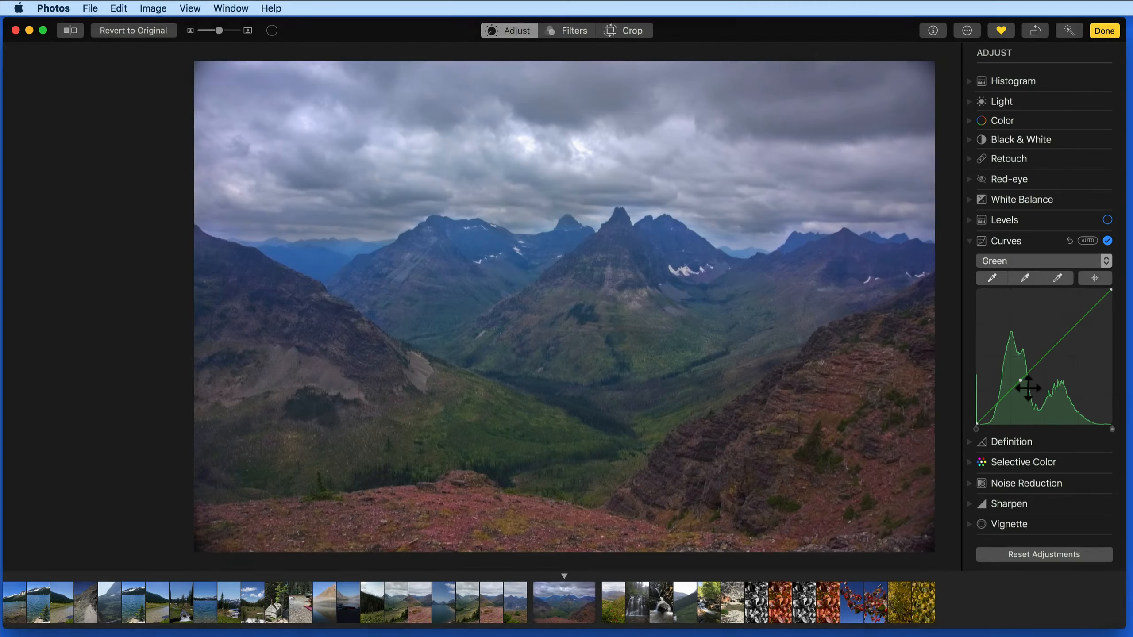
pyautogui.moveTo(1027, 389); pyautogui.dragTo(1022, 384)
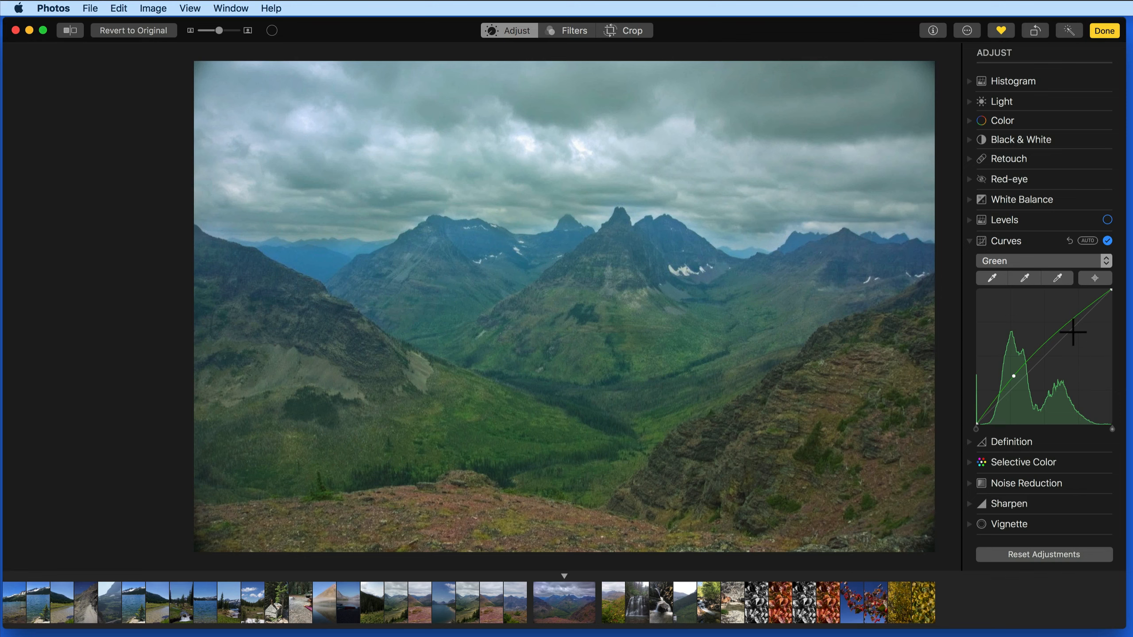
pyautogui.moveTo(1070, 331); pyautogui.dragTo(1068, 344)
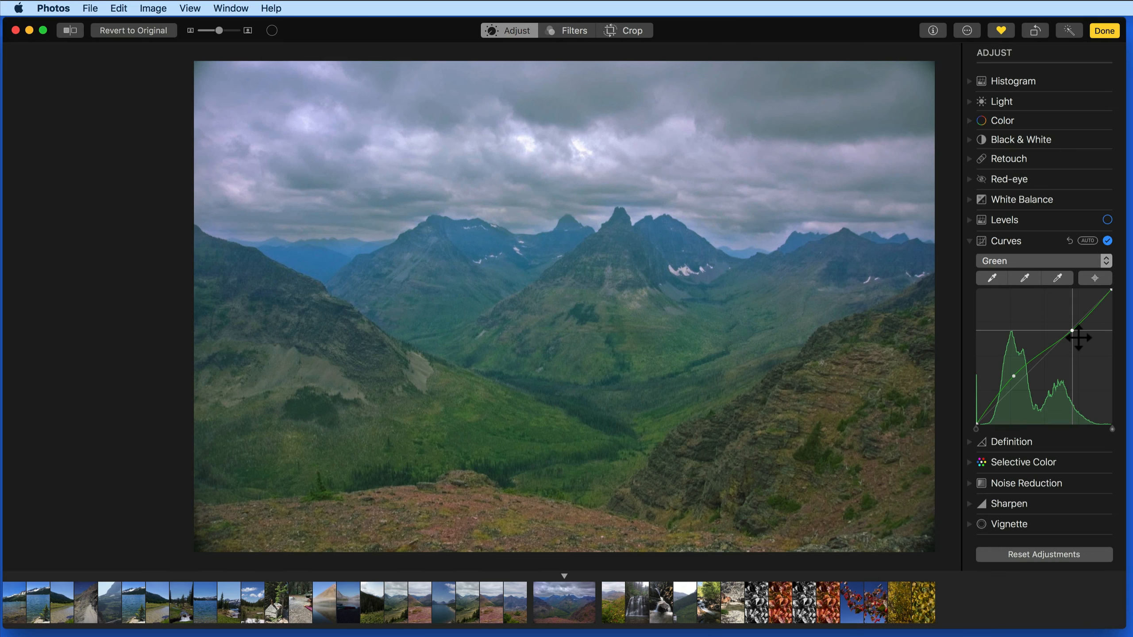
pyautogui.moveTo(1078, 338)
pyautogui.mouseDown()
pyautogui.moveTo(1077, 353)
pyautogui.moveTo(1077, 337)
pyautogui.mouseUp()
# - Switch Curves to the Blue channel and lower a midtone point slightly to reduce the blue
pyautogui.click(1010, 262)
pyautogui.click(1010, 273)
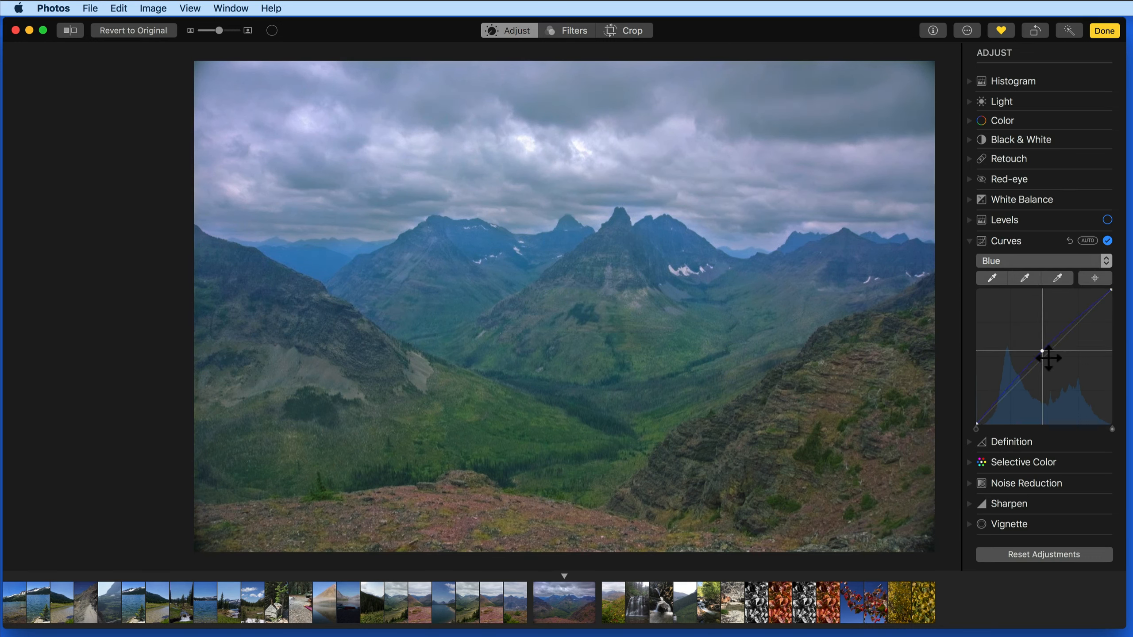
pyautogui.moveTo(1049, 360)
pyautogui.mouseDown()
pyautogui.moveTo(1035, 350)
pyautogui.moveTo(1047, 367)
pyautogui.mouseUp()
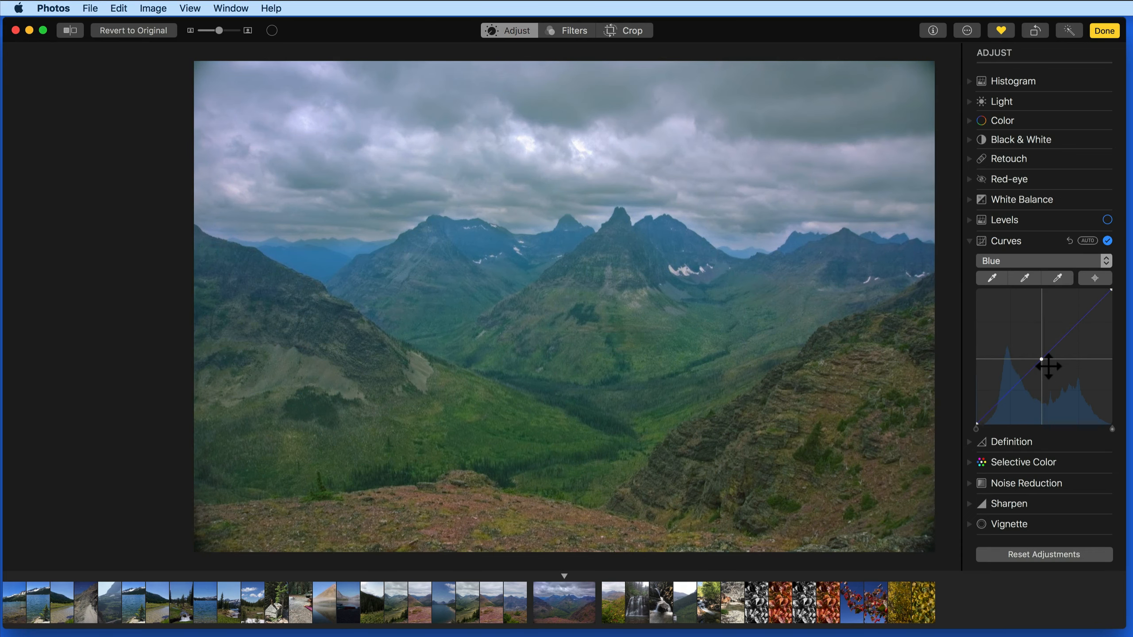
# - Switch Curves back to RGB, add midtone and shadow points, and lower the shadow point slightly
pyautogui.click(1025, 262)
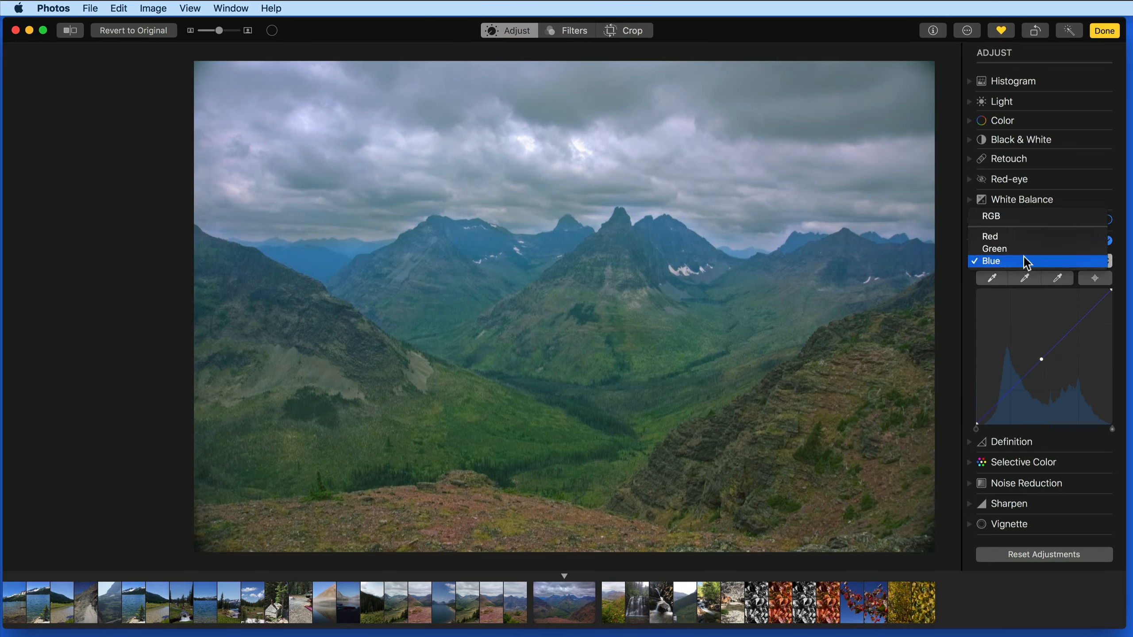
pyautogui.click(1014, 217)
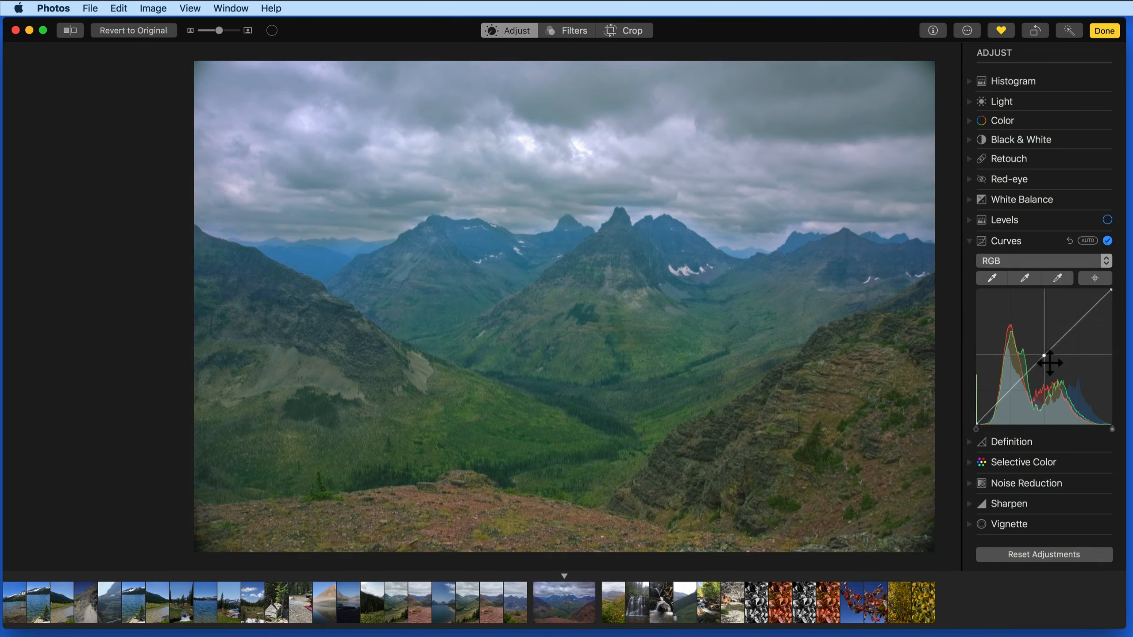
pyautogui.click(1043, 358)
pyautogui.click(1019, 383)
pyautogui.moveTo(1026, 391); pyautogui.dragTo(1027, 393)
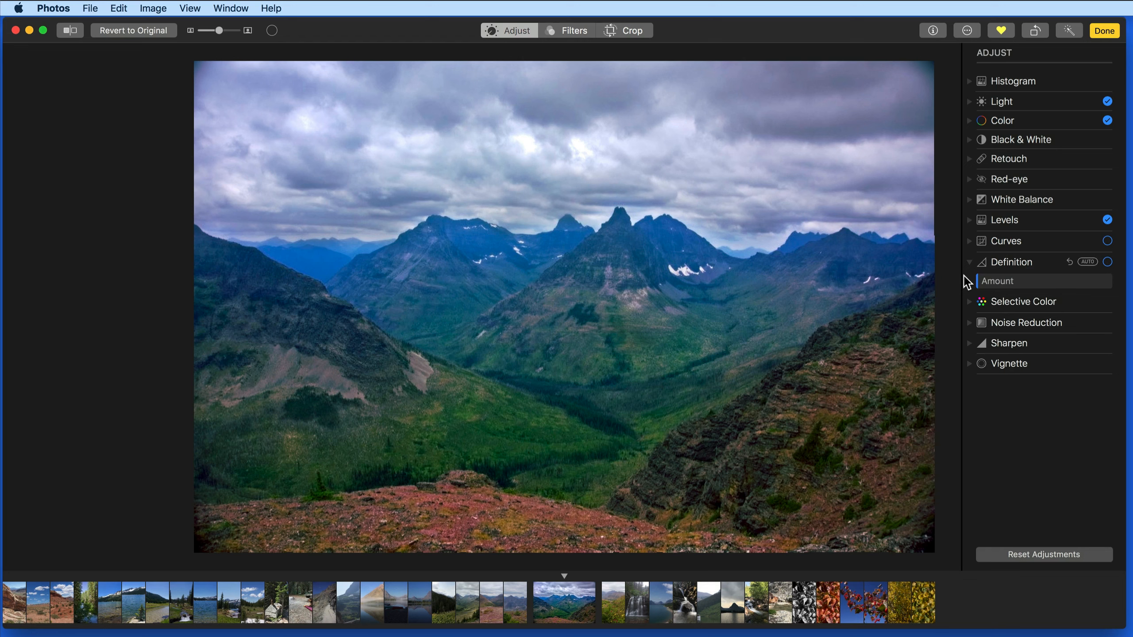
# - Try Definition at 0.68 and at its Auto amount on the mountain valley photo, and set it to 0.65
pyautogui.moveTo(978, 285); pyautogui.dragTo(1058, 297)
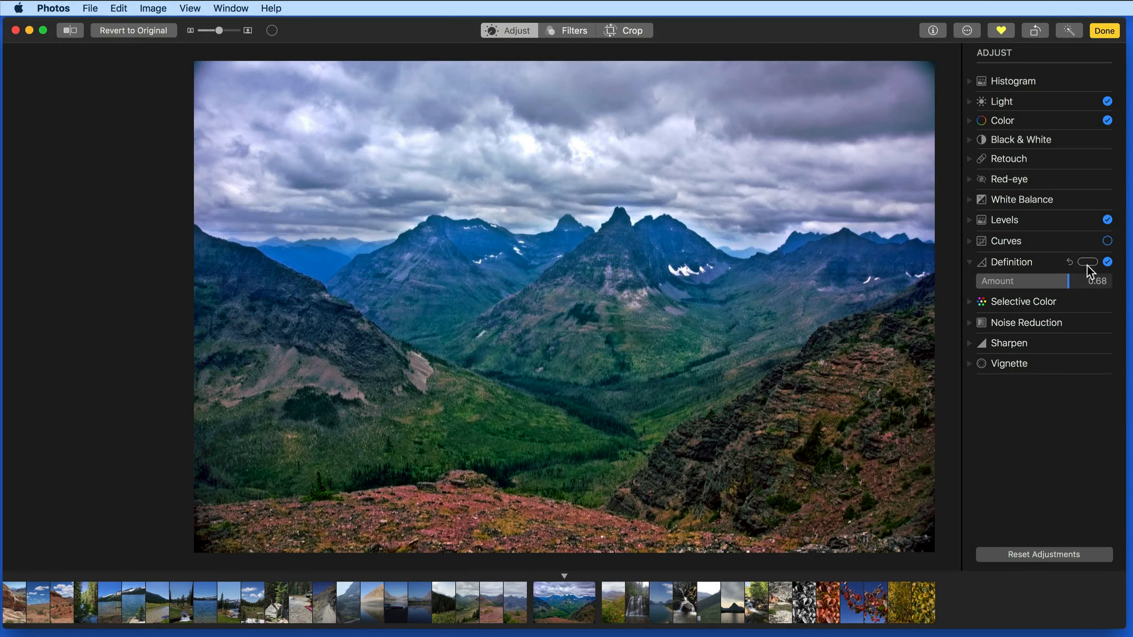
pyautogui.click(1087, 264)
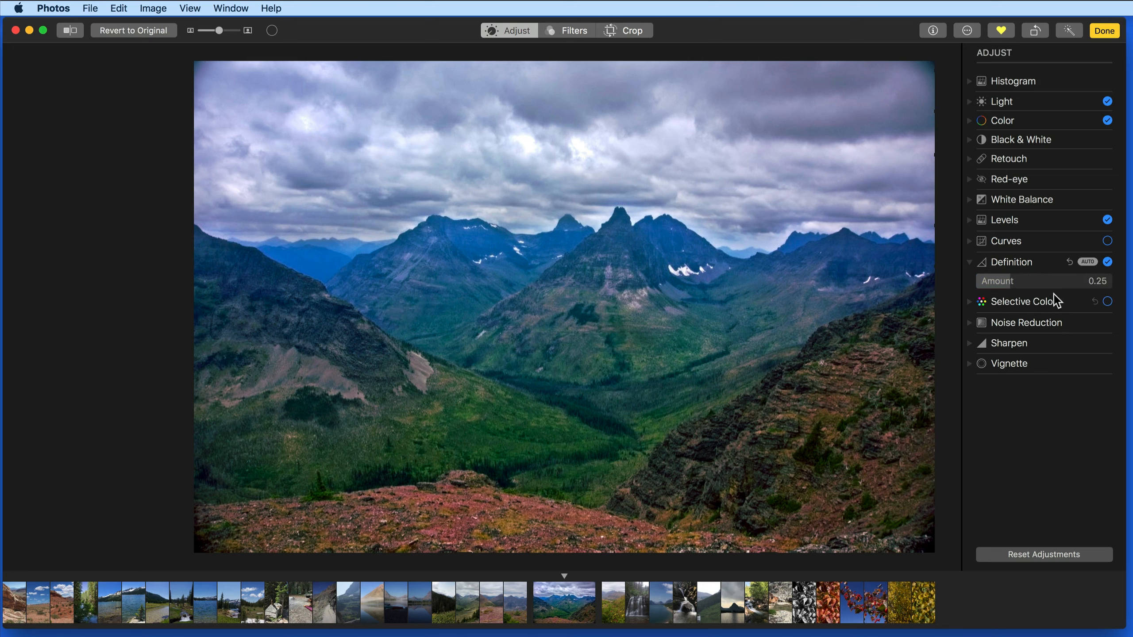
pyautogui.moveTo(1026, 284); pyautogui.dragTo(1066, 294)
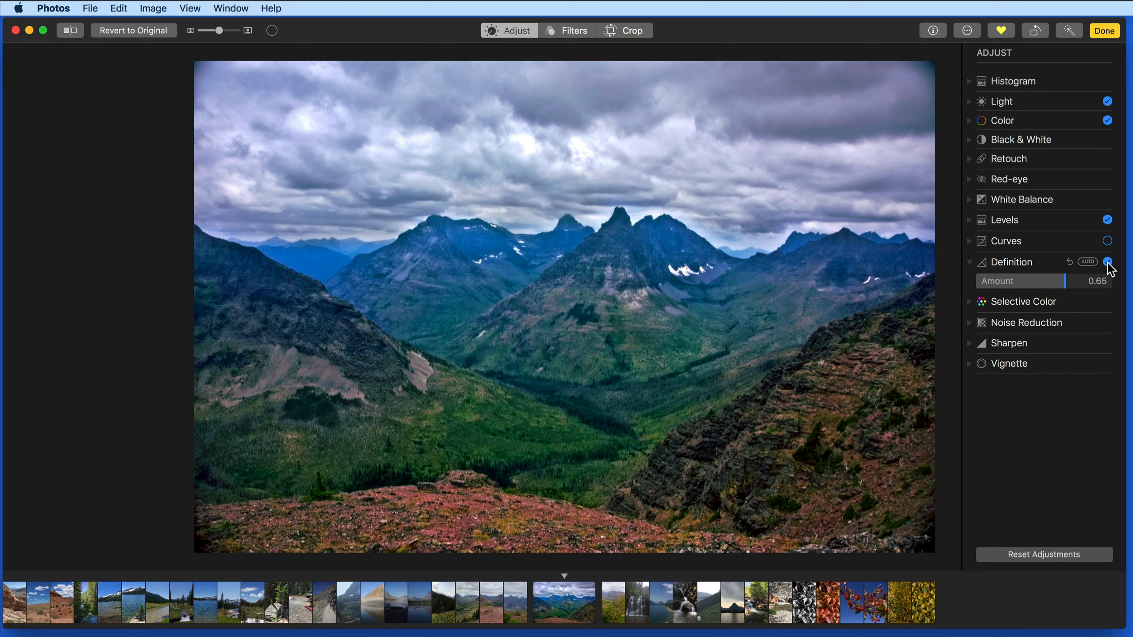
# - Set Definition to 0.79 on the wildflower trail photo, and compare the photo with the adjustment turned off and on
pyautogui.press('Right')
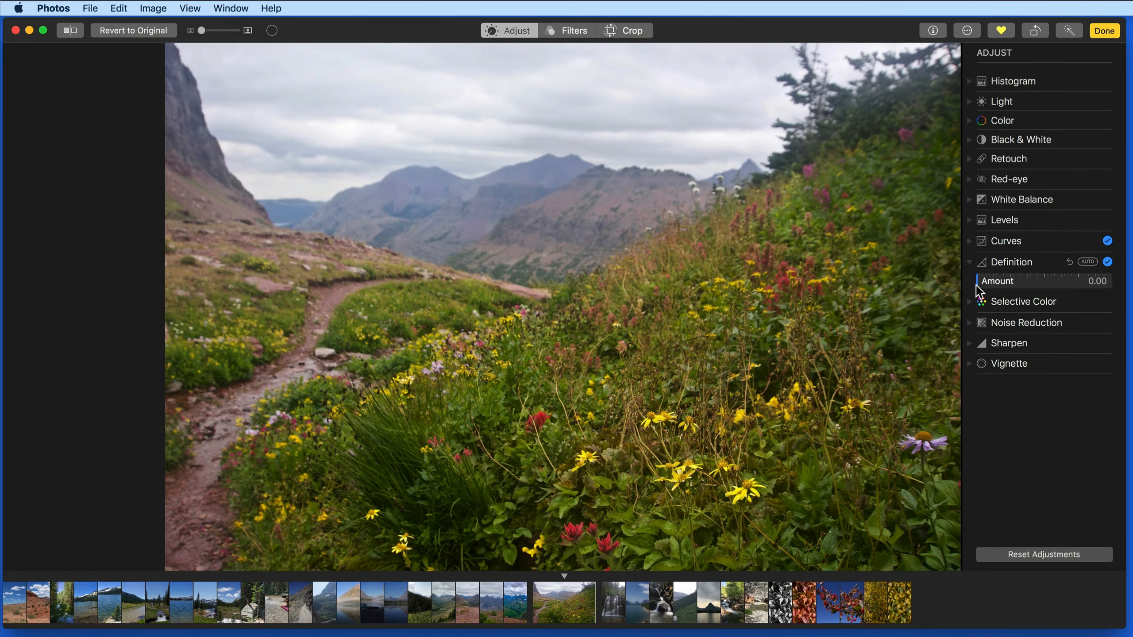
pyautogui.moveTo(976, 287); pyautogui.dragTo(1084, 289)
pyautogui.click(1108, 262)
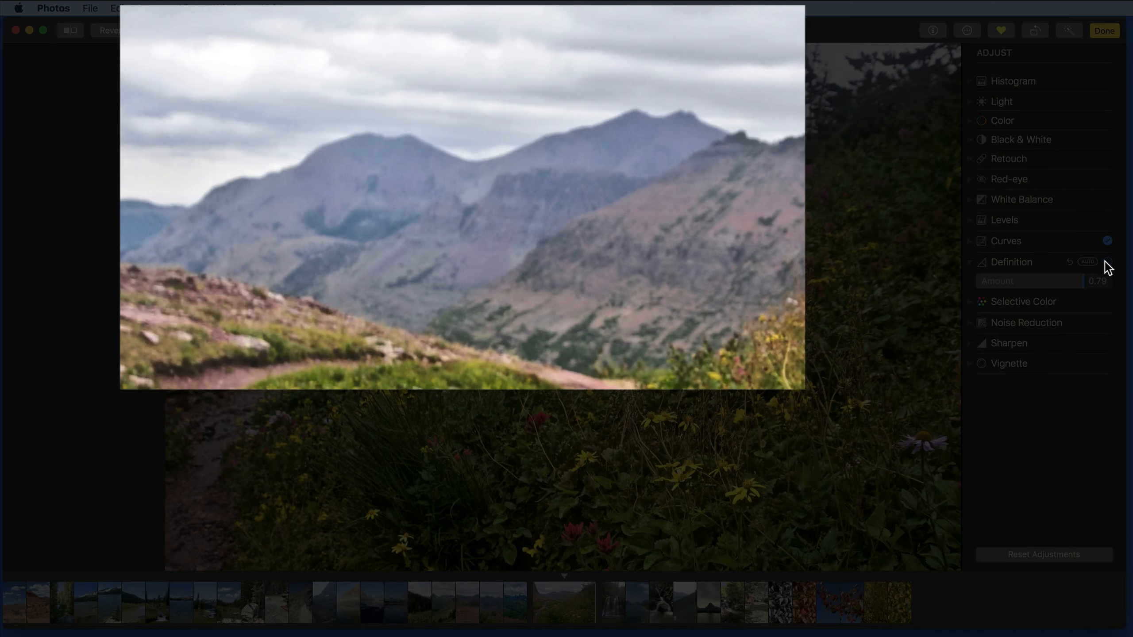
pyautogui.click(1105, 261)
pyautogui.click(1106, 262)
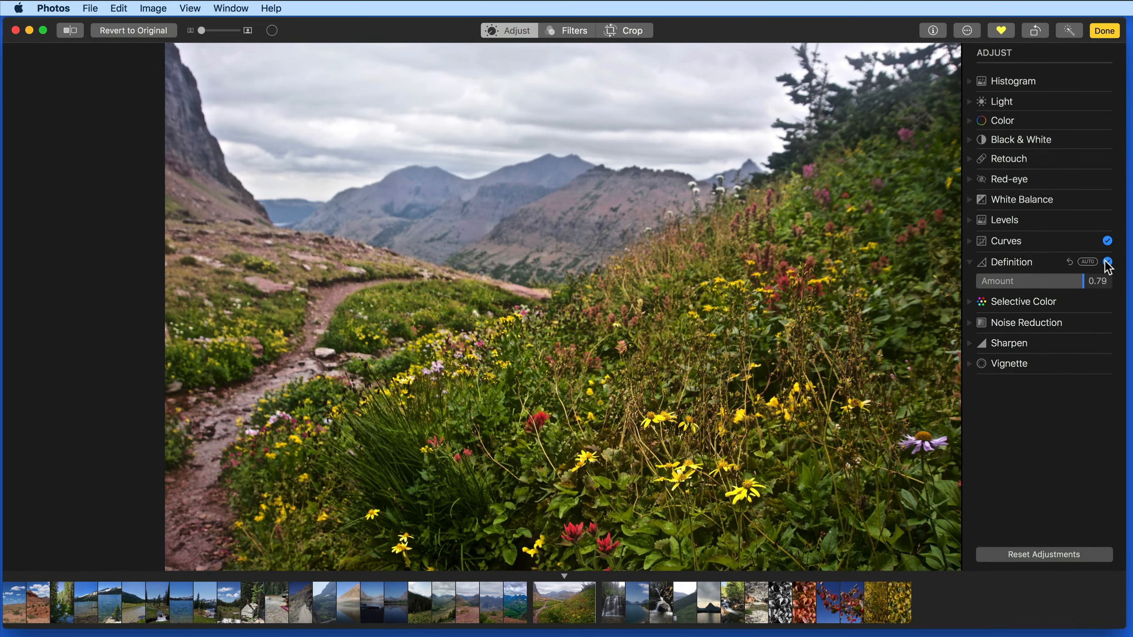
pyautogui.click(1107, 262)
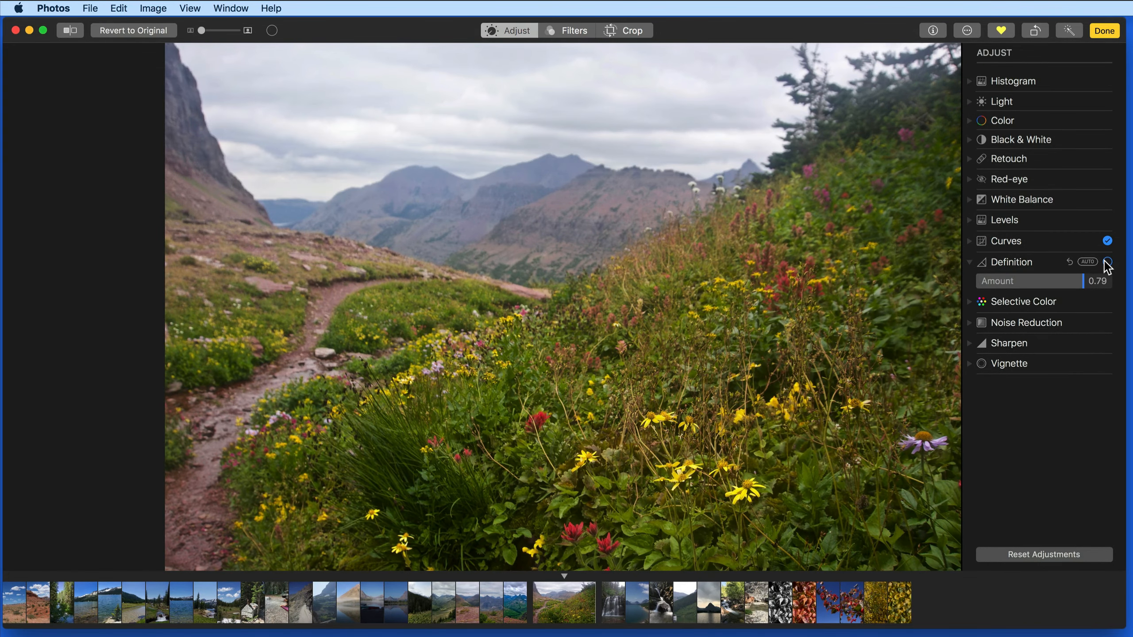
pyautogui.click(1107, 262)
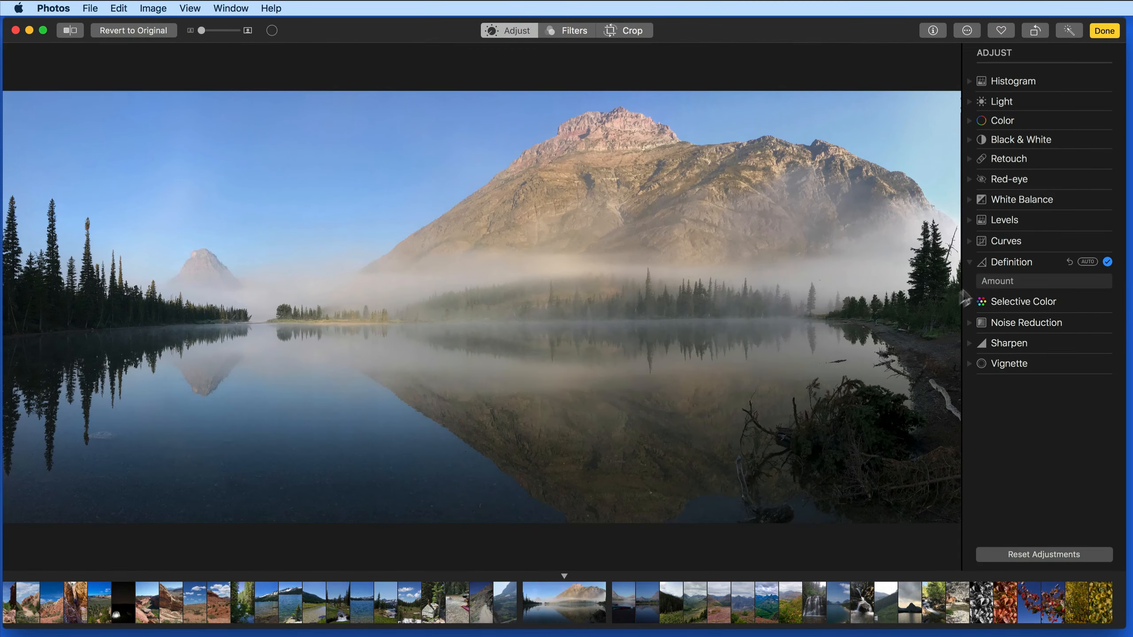
# - Set Definition to 0.74 on the misty lake photo, and compare the photo with the adjustment turned off and on
pyautogui.moveTo(978, 281); pyautogui.dragTo(1077, 285)
pyautogui.click(1108, 262)
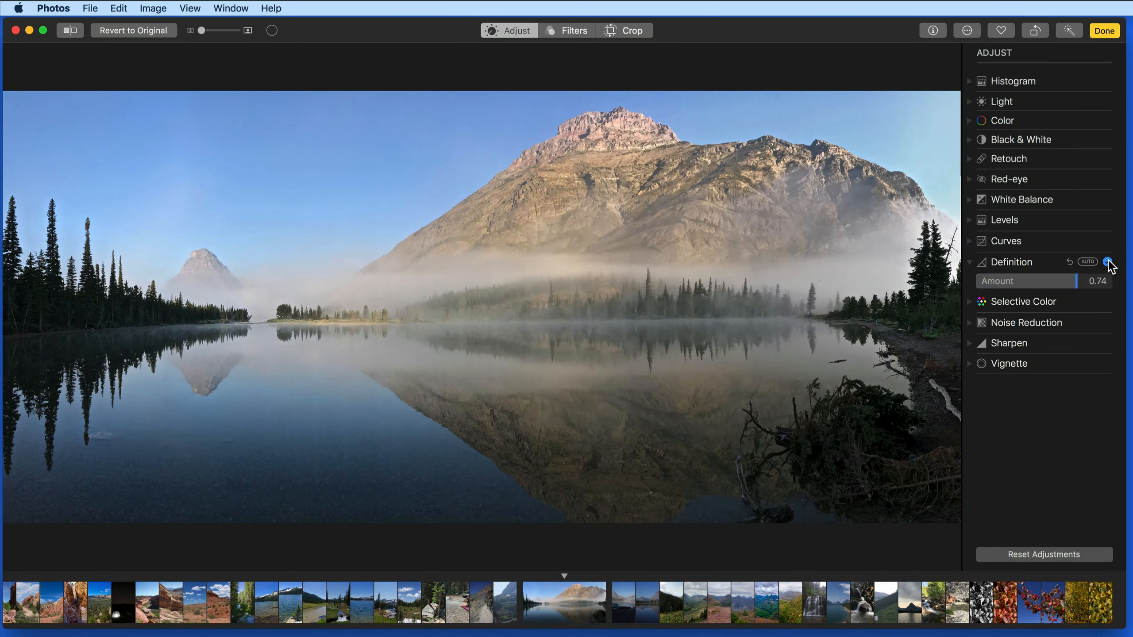
pyautogui.click(1109, 261)
pyautogui.click(1109, 261)
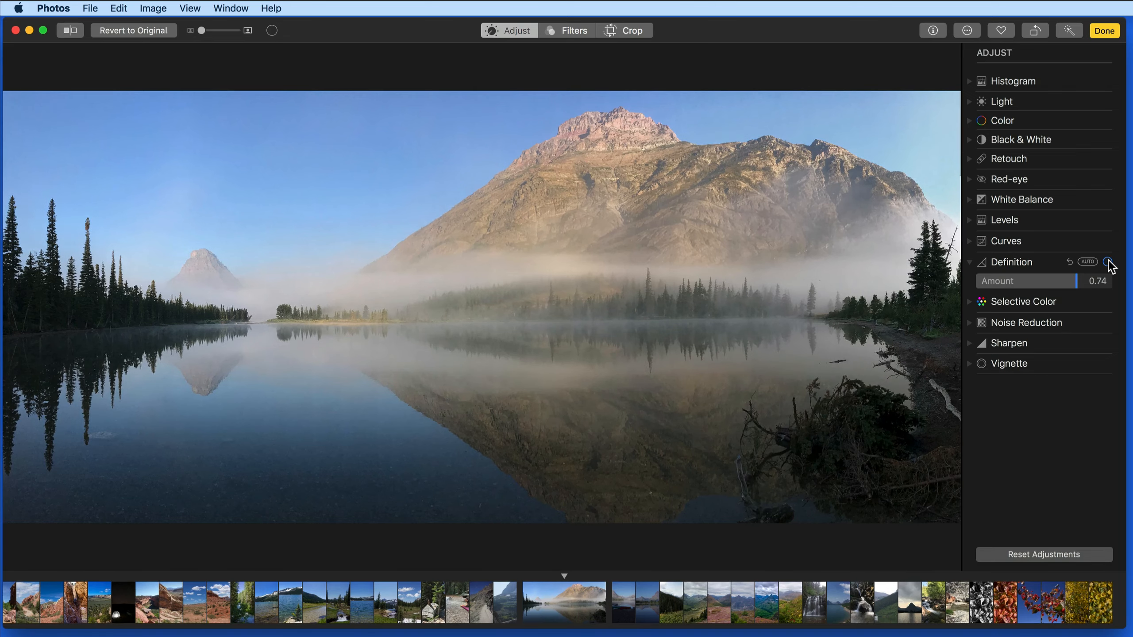
pyautogui.click(1109, 262)
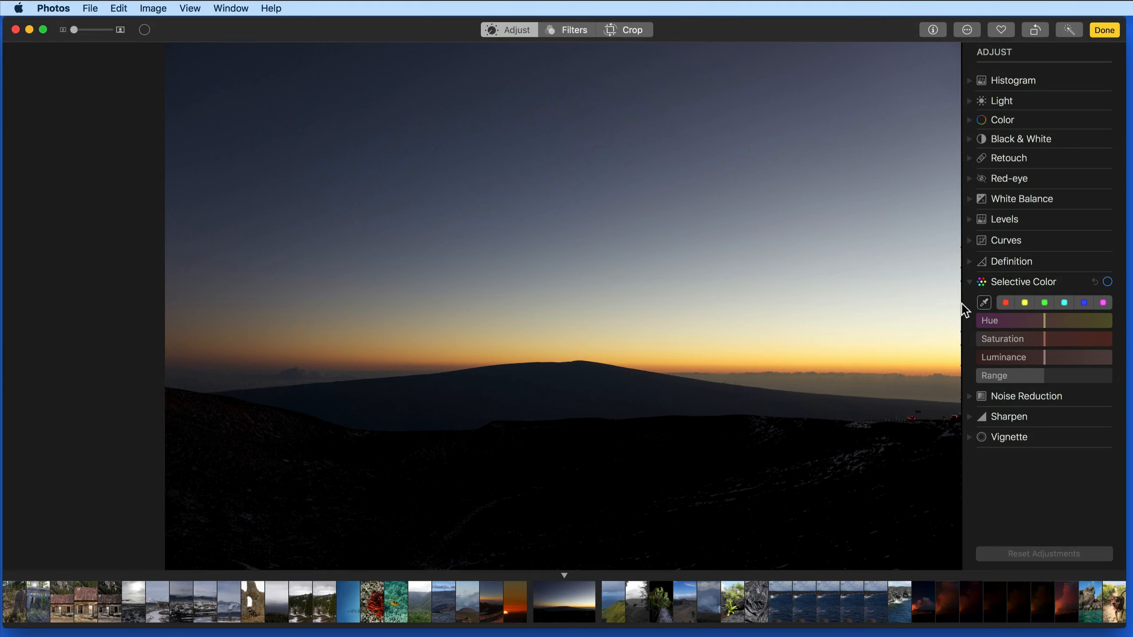
# - In Selective Color, set yellow to Hue -17.27, Saturation 29.61, Luminance -9.05 and Range 0.92 on the sunset photo, and compare with the adjustment off
pyautogui.click(1023, 304)
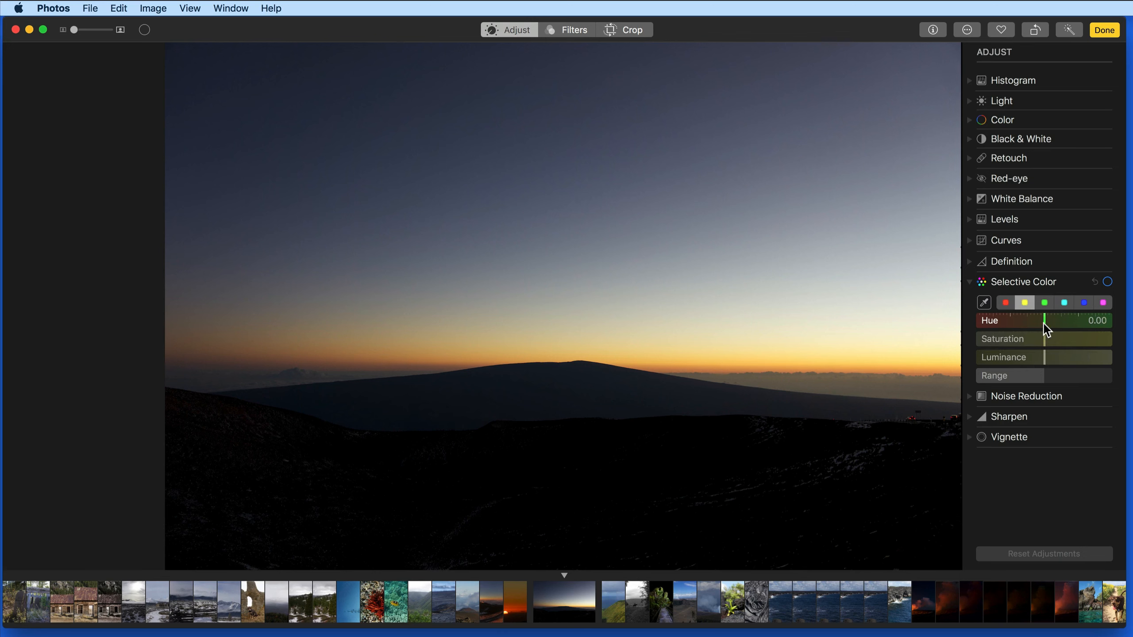
pyautogui.moveTo(1044, 325); pyautogui.dragTo(1035, 362)
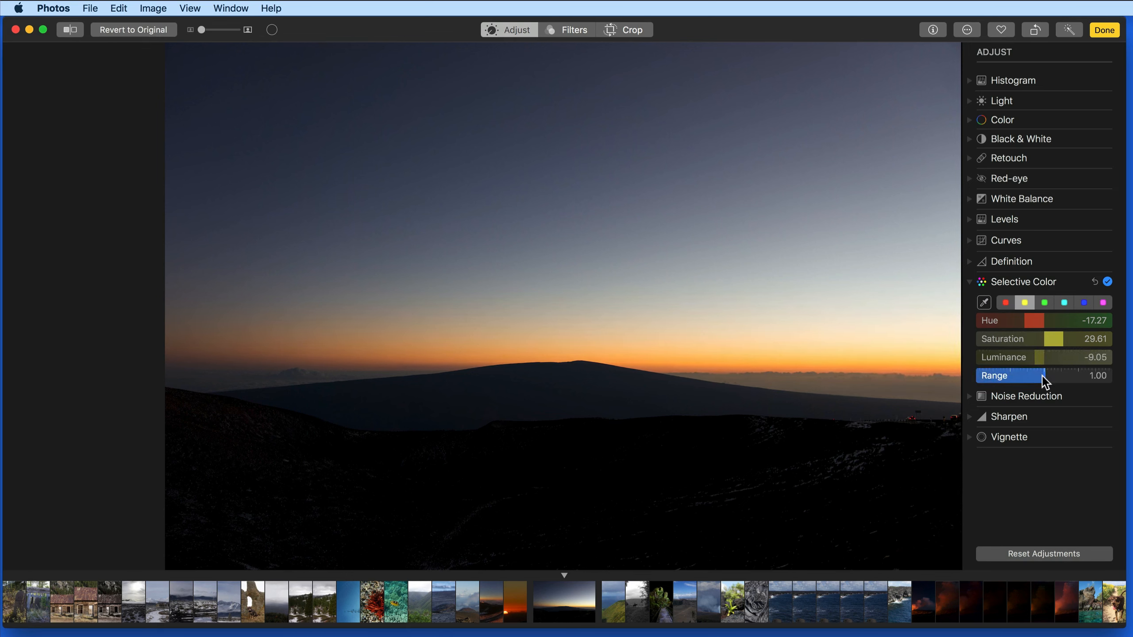
pyautogui.moveTo(1044, 376)
pyautogui.mouseDown()
pyautogui.moveTo(1023, 380)
pyautogui.moveTo(1087, 378)
pyautogui.moveTo(1040, 376)
pyautogui.mouseUp()
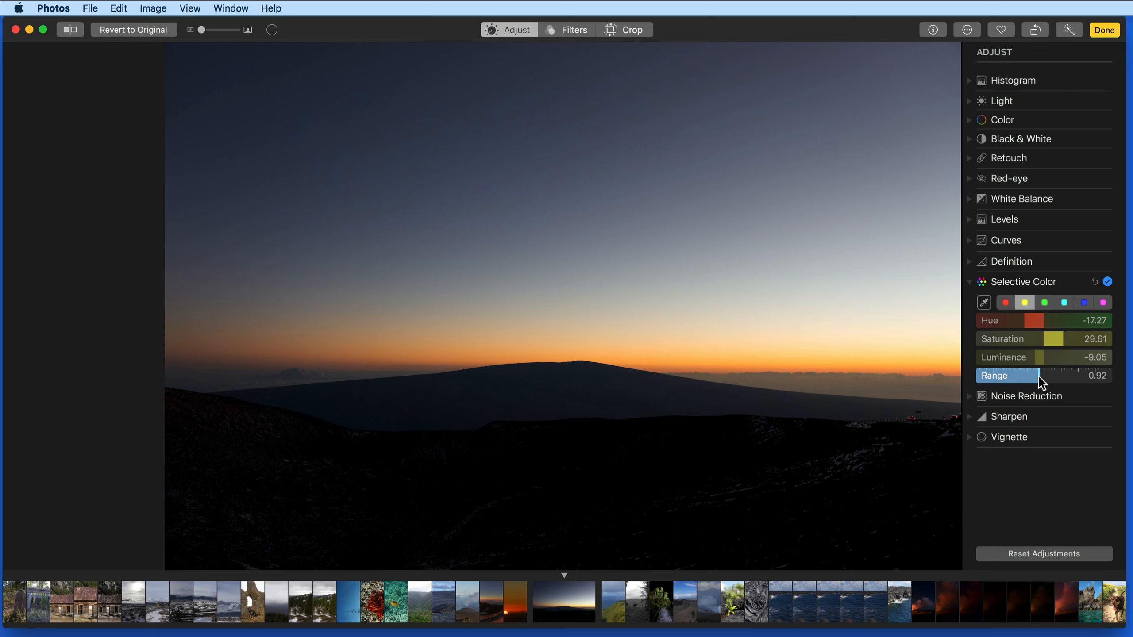
pyautogui.click(1108, 282)
pyautogui.click(1108, 282)
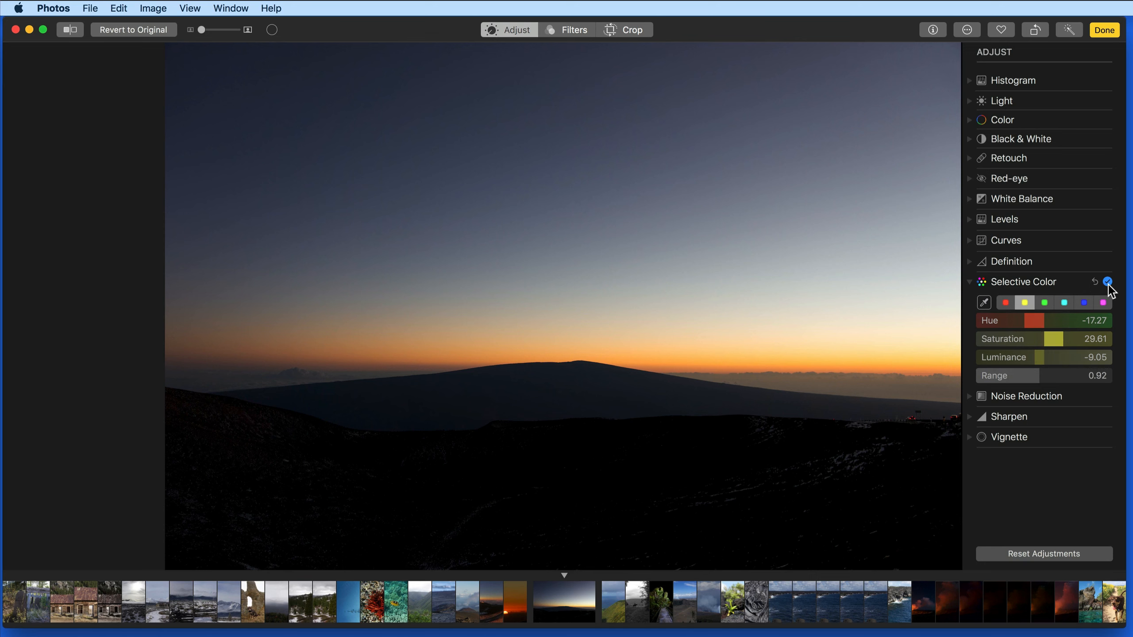
pyautogui.click(1108, 283)
pyautogui.click(1108, 282)
# - Set the red in Selective Color to Hue -14.77, Saturation 19.35, Luminance -10.36 and Range 0.77
pyautogui.click(1007, 303)
pyautogui.moveTo(1044, 320); pyautogui.dragTo(1057, 342)
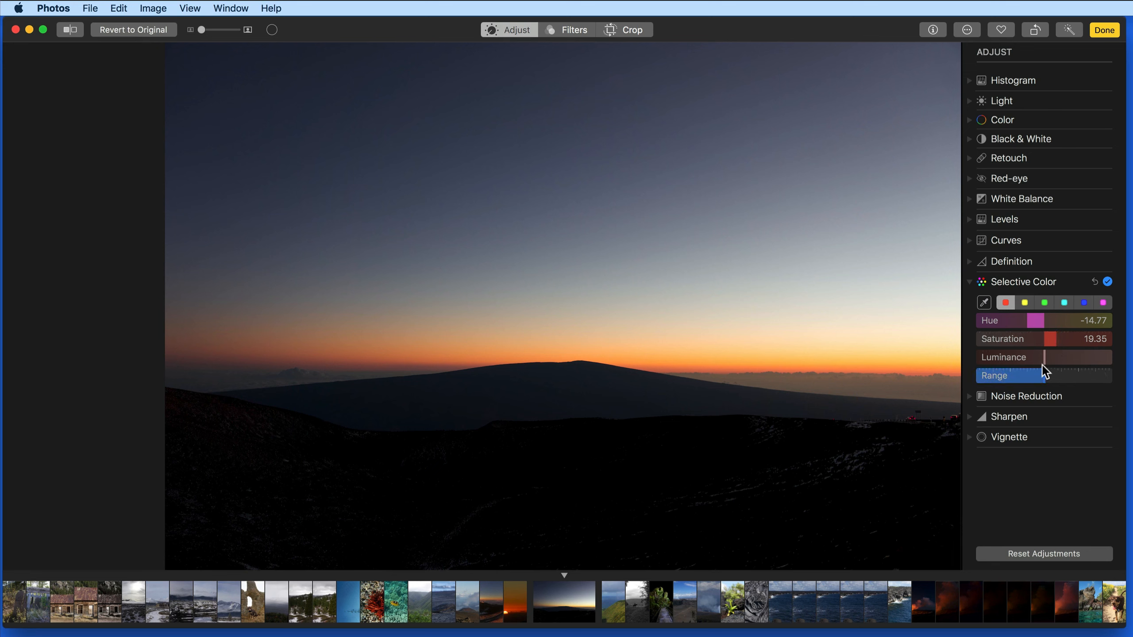
pyautogui.moveTo(1044, 358)
pyautogui.mouseDown()
pyautogui.moveTo(1034, 358)
pyautogui.moveTo(1042, 379)
pyautogui.moveTo(1028, 379)
pyautogui.mouseUp()
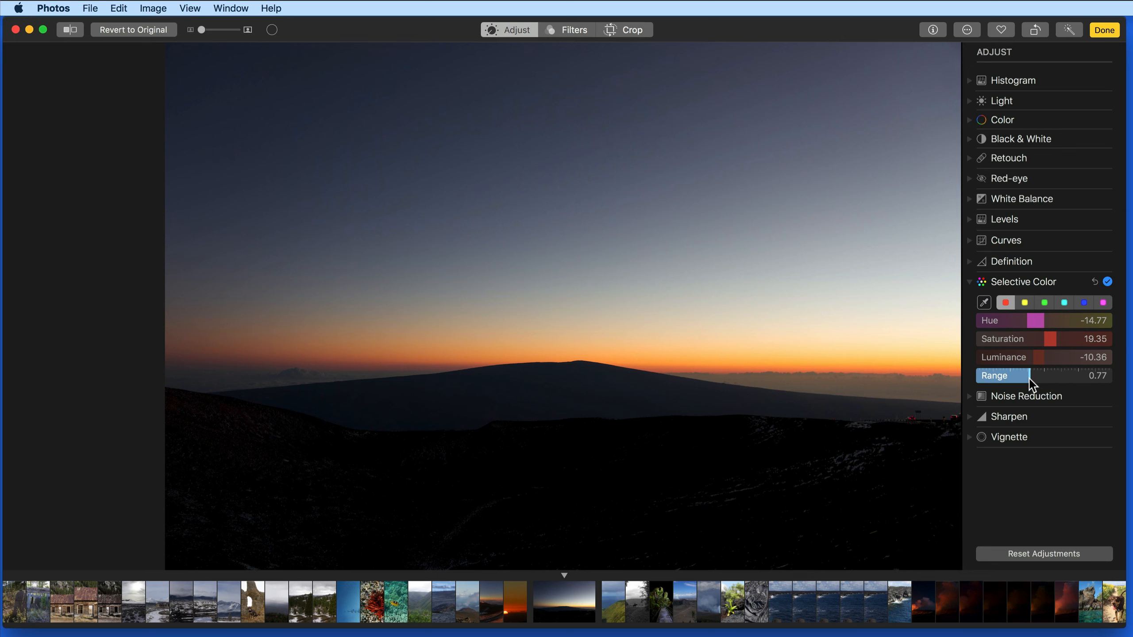
# - Lower the yellow Range slightly in Selective Color, and compare the sunset photo with the adjustment turned off and on
pyautogui.click(1026, 303)
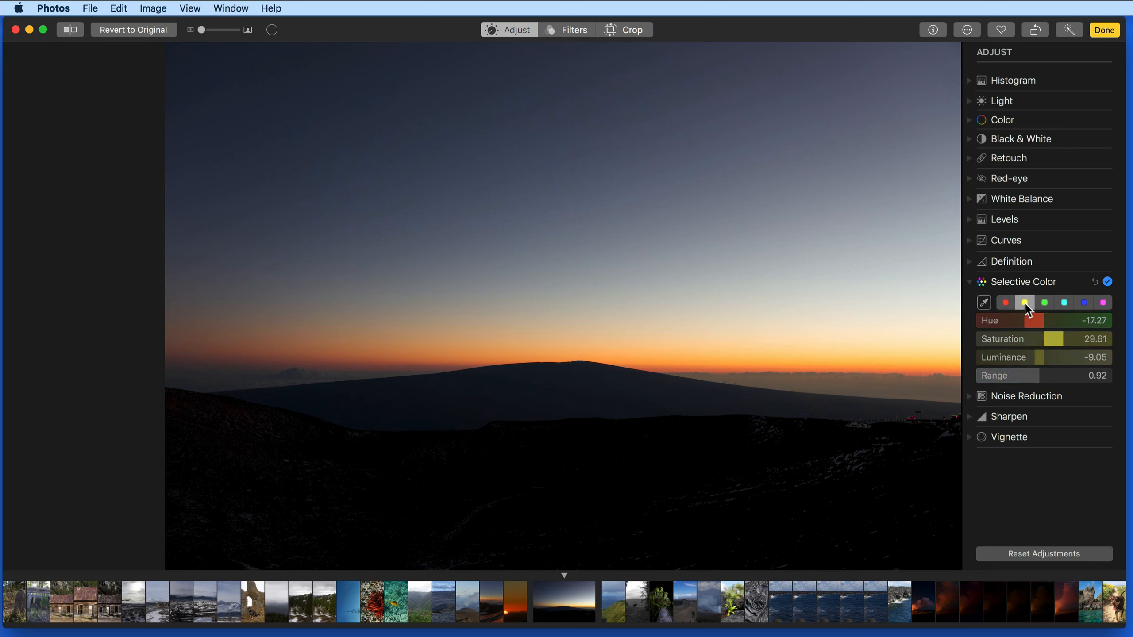
pyautogui.moveTo(1041, 375); pyautogui.dragTo(1035, 376)
pyautogui.click(1107, 282)
pyautogui.click(1108, 282)
pyautogui.click(1108, 282)
pyautogui.click(1108, 282)
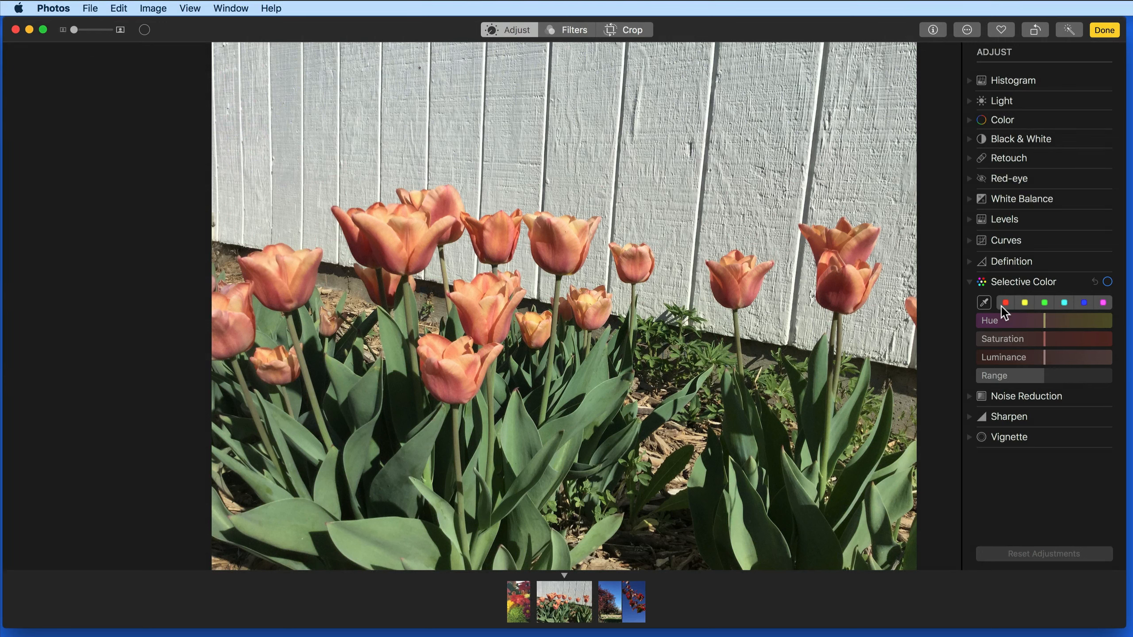
# - Replace the magenta swatch with a tulip color sampled from the photo, and set its Hue to -20.07, Saturation to 18.98 and Luminance to -11.99
pyautogui.click(1103, 305)
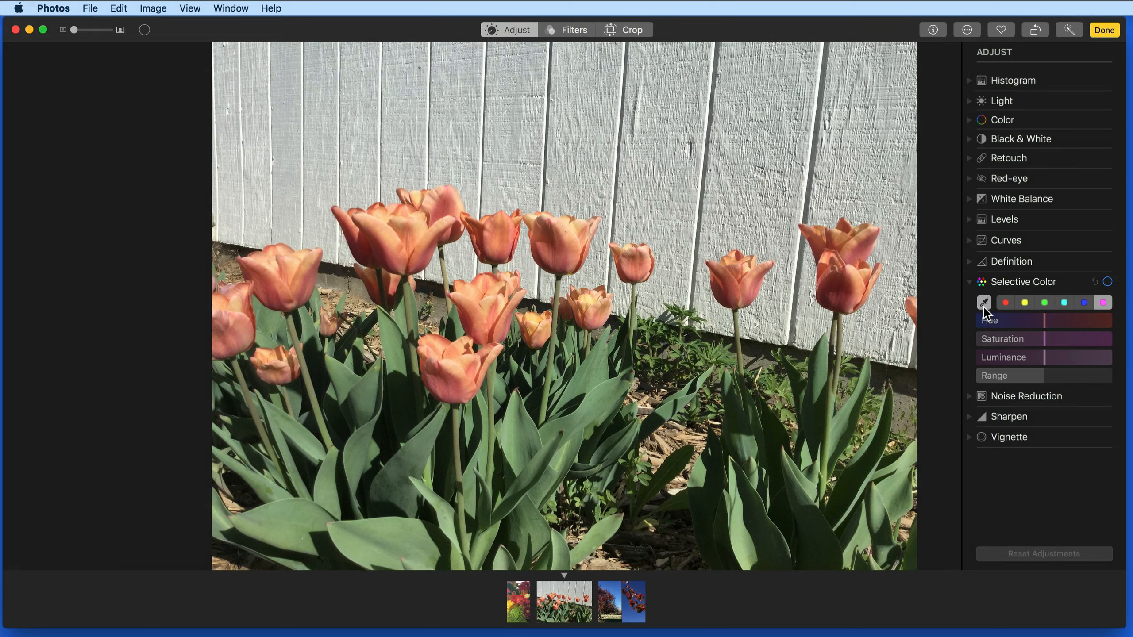
pyautogui.click(984, 304)
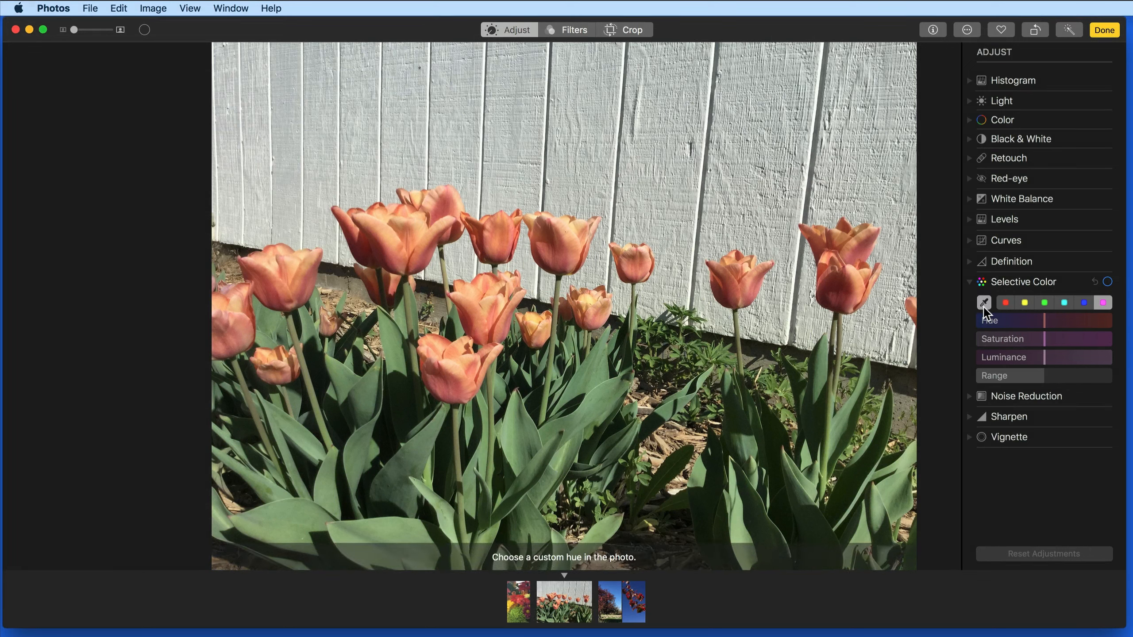
pyautogui.click(561, 270)
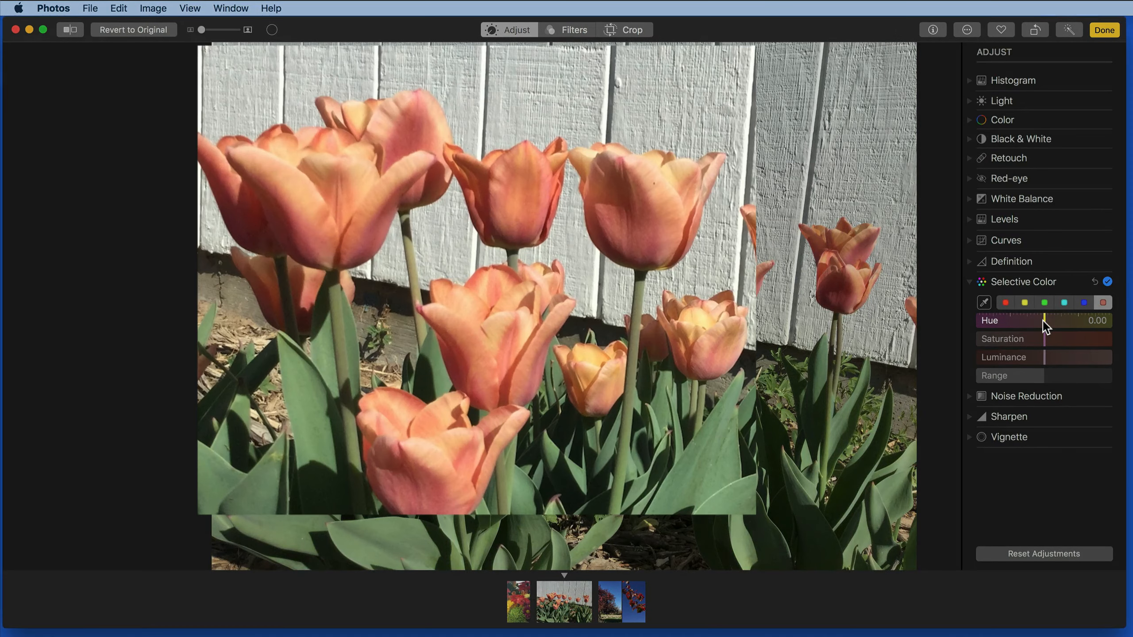
pyautogui.moveTo(1043, 321); pyautogui.dragTo(1021, 324)
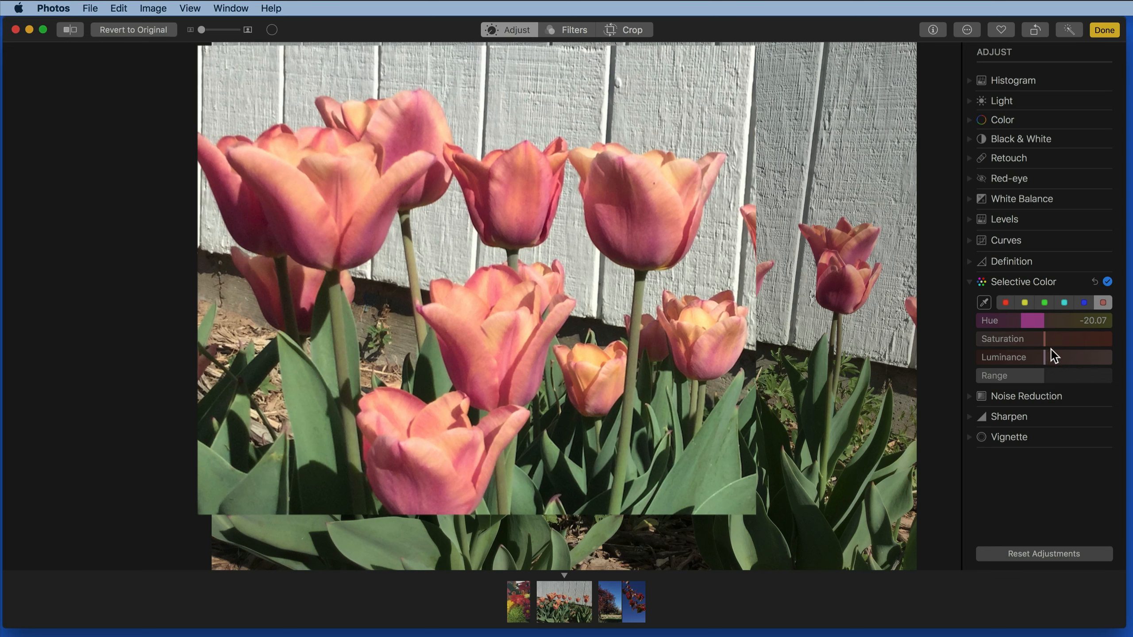
pyautogui.moveTo(1049, 351); pyautogui.dragTo(1058, 350)
pyautogui.moveTo(1048, 356)
pyautogui.mouseDown()
pyautogui.moveTo(1014, 367)
pyautogui.moveTo(1072, 362)
pyautogui.moveTo(1042, 369)
pyautogui.moveTo(1036, 359)
pyautogui.mouseUp()
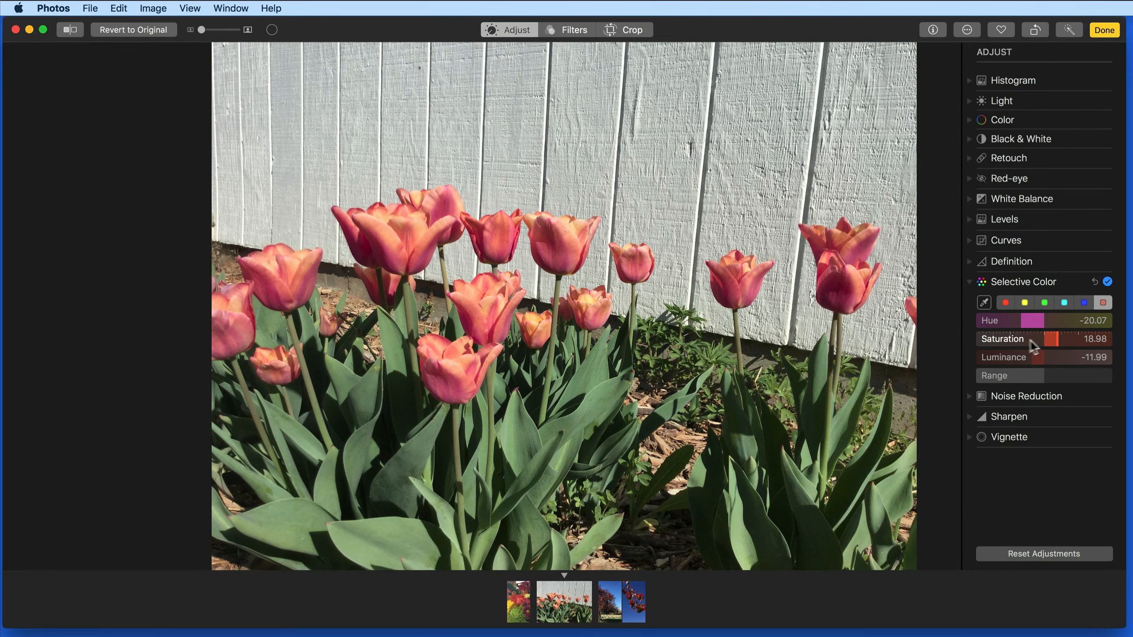
# - Resample the green swatch from a tulip leaf, set Hue 11.38, Saturation 10.70 and Luminance 5.00, and compare with Selective Color off and on
pyautogui.click(1044, 304)
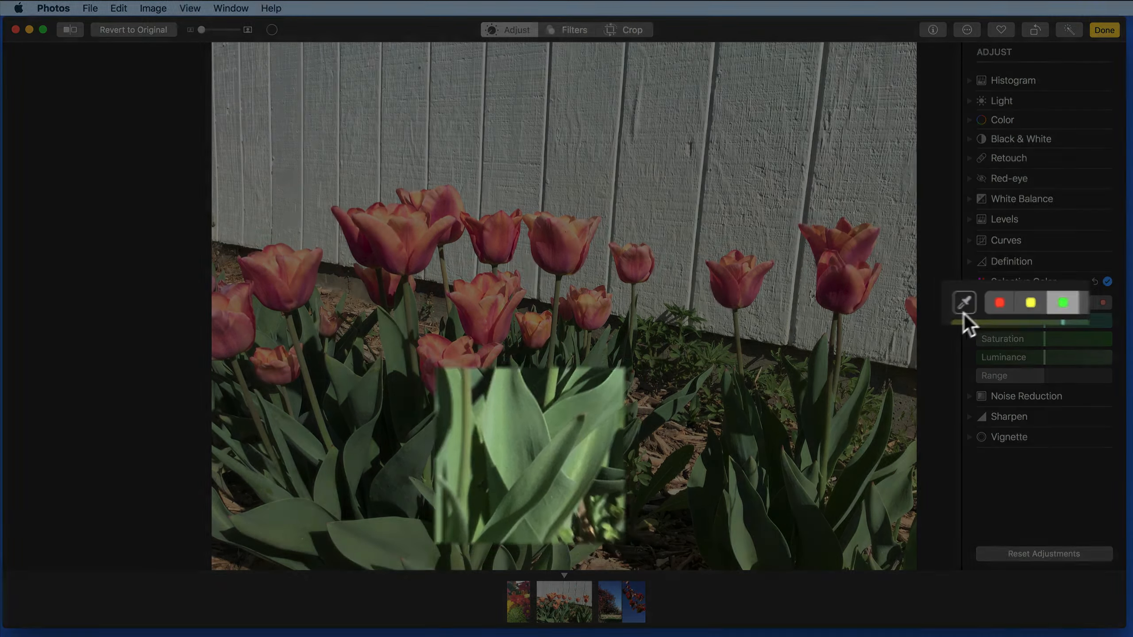
pyautogui.click(984, 303)
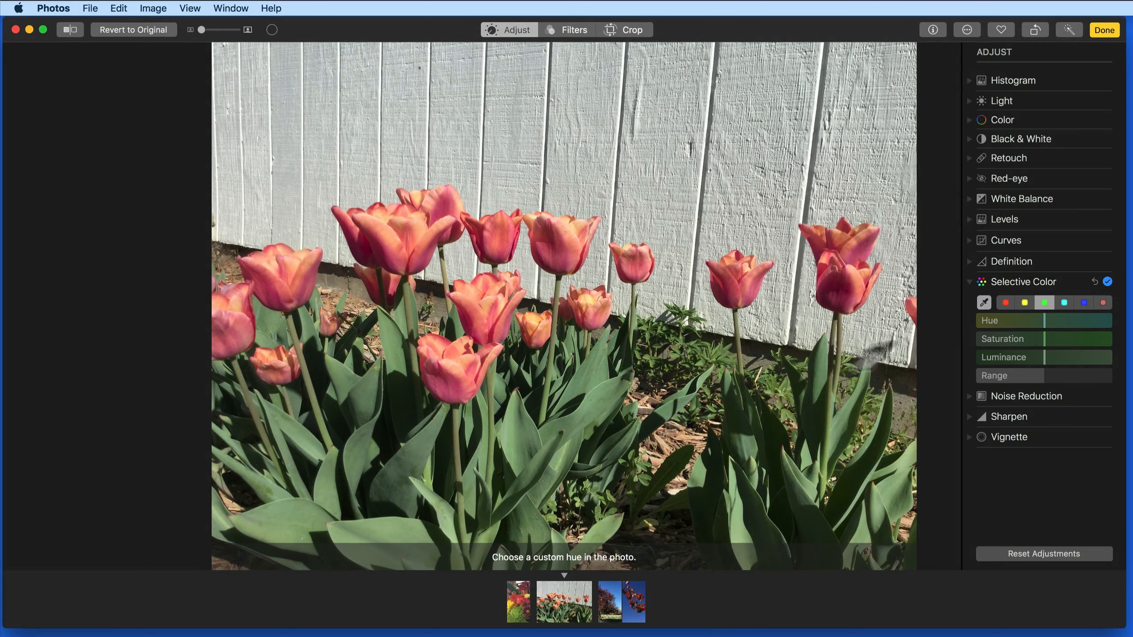
pyautogui.click(528, 462)
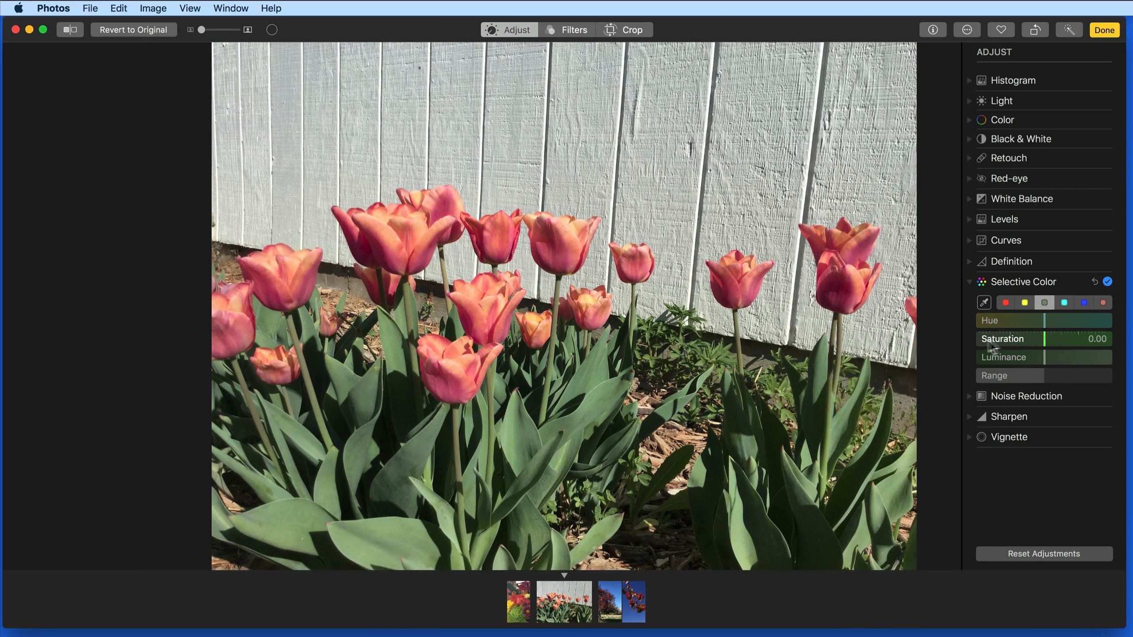
pyautogui.moveTo(1045, 319); pyautogui.dragTo(1048, 360)
pyautogui.click(1108, 282)
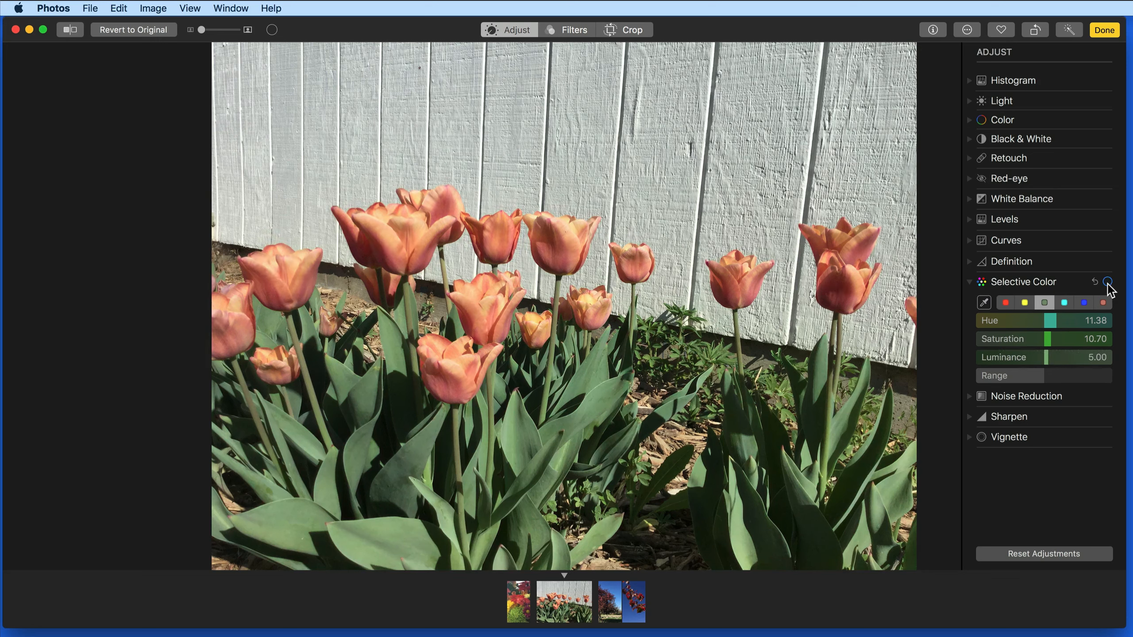
pyautogui.click(1108, 282)
pyautogui.click(1108, 282)
pyautogui.click(1108, 282)
pyautogui.click(1108, 282)
pyautogui.click(1108, 282)
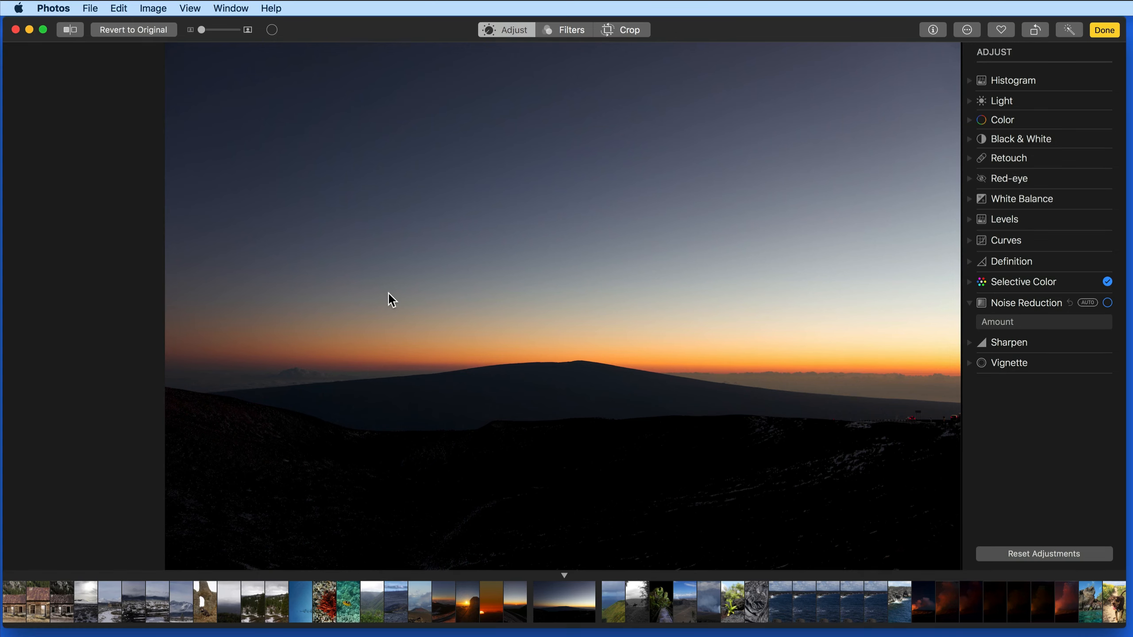
# - Try Noise Reduction at 1.45 on the sunset sky, compare it with the adjustment off, and apply its Auto amount
pyautogui.press('super+plus')
pyautogui.press('super+plus')
pyautogui.press('super+plus')
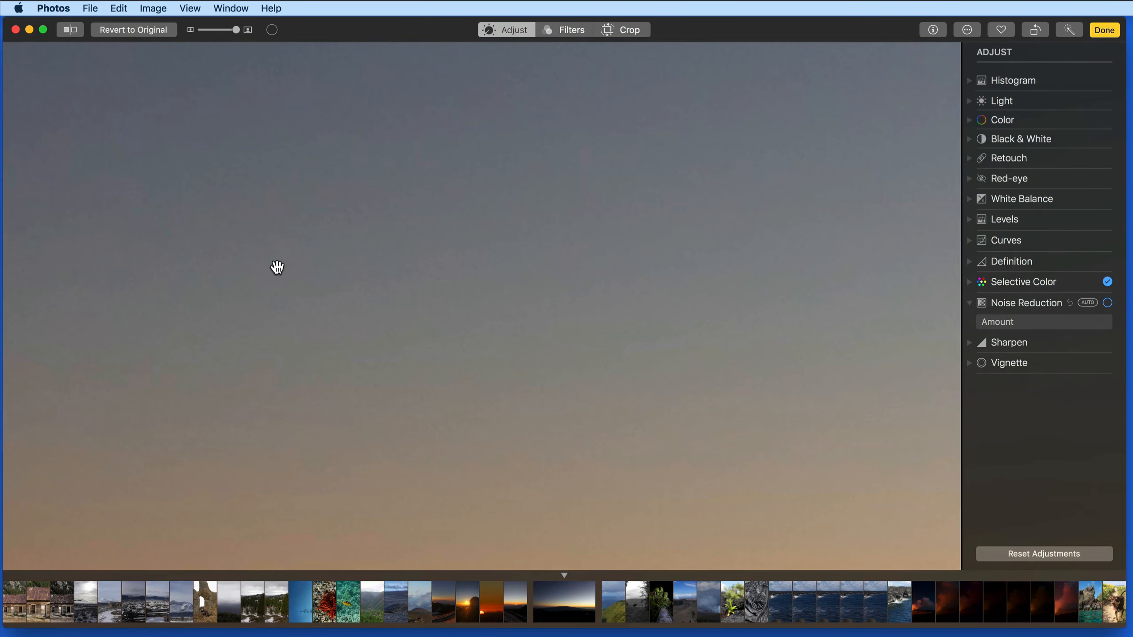
pyautogui.scroll(10, 277, 268)
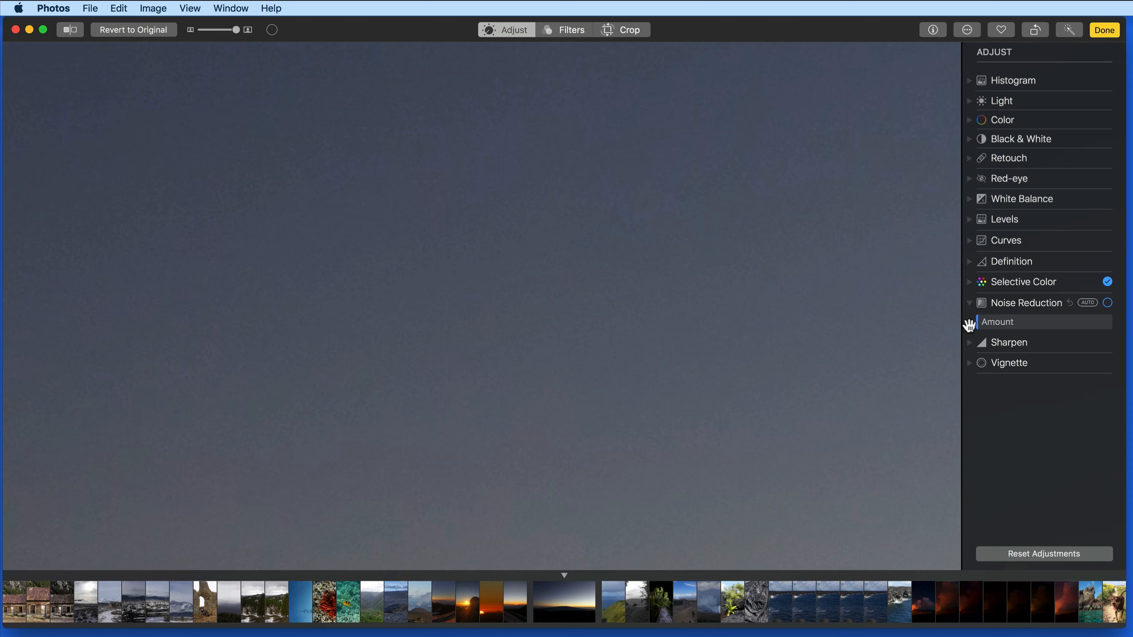
pyautogui.moveTo(1022, 322); pyautogui.dragTo(1073, 325)
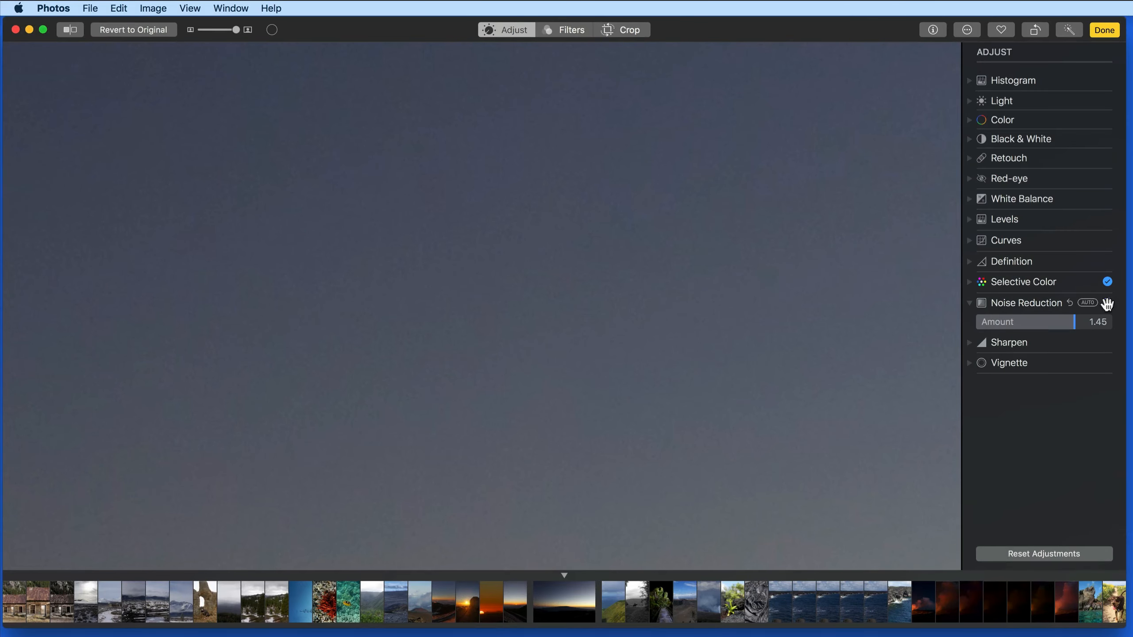
pyautogui.click(1107, 303)
pyautogui.click(1082, 305)
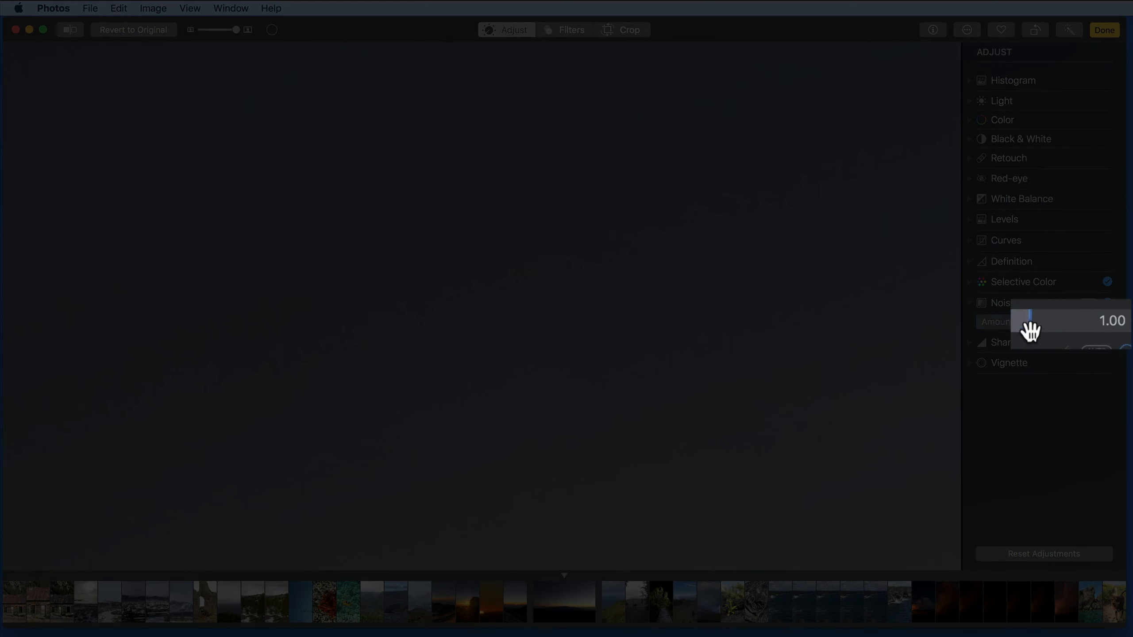
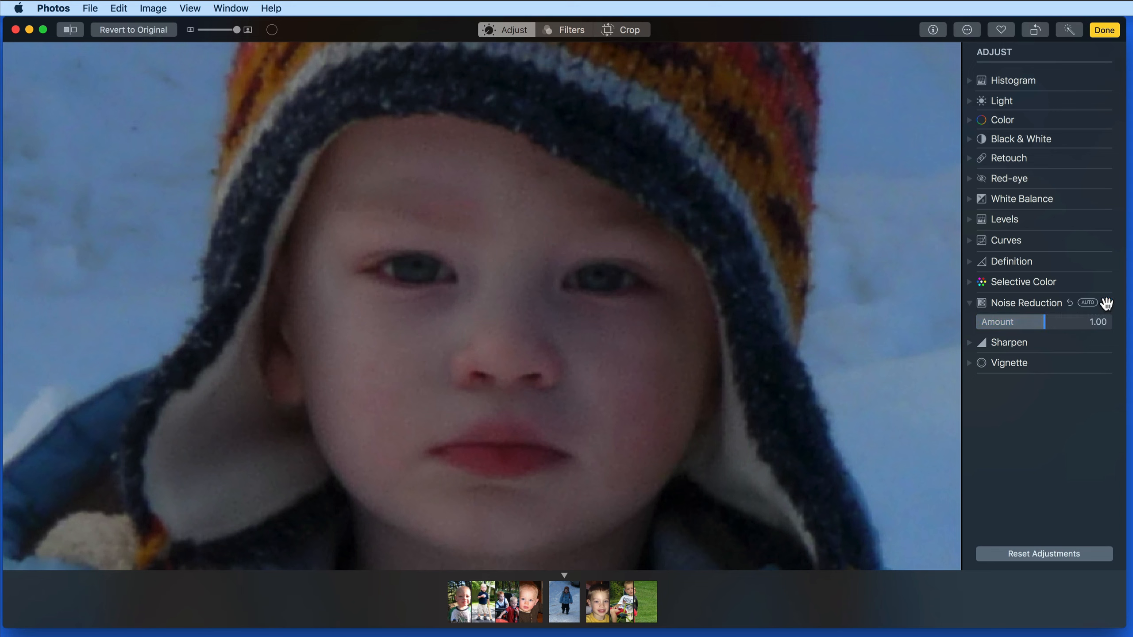
# - Show the Info window for the child's winter portrait, finish editing it, and go back to the Photos library
pyautogui.click(933, 31)
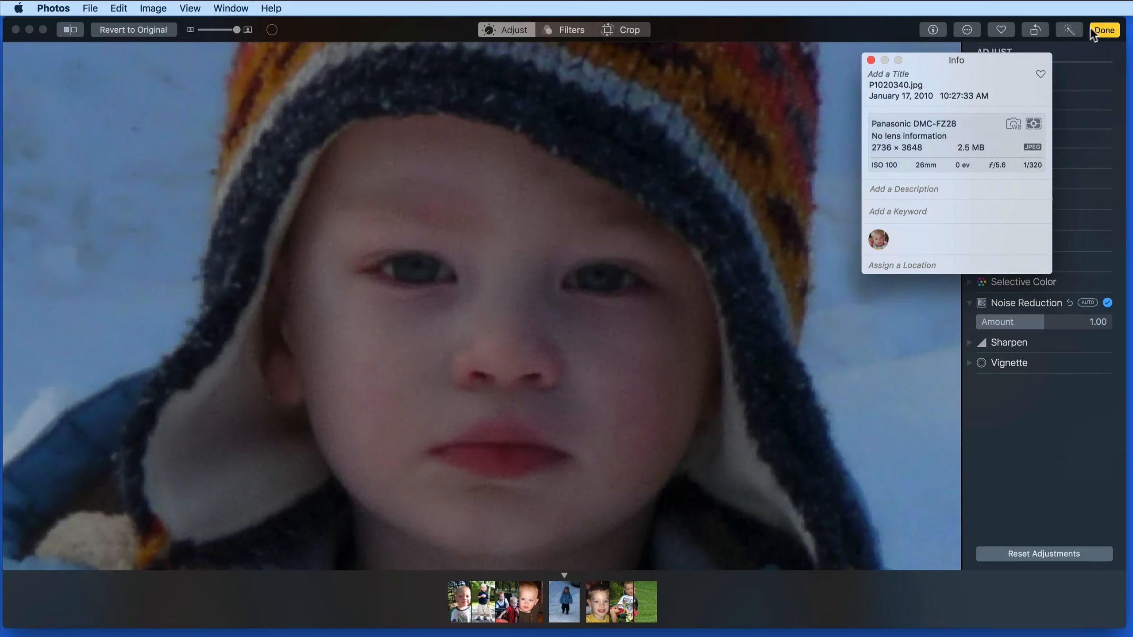
pyautogui.click(1102, 30)
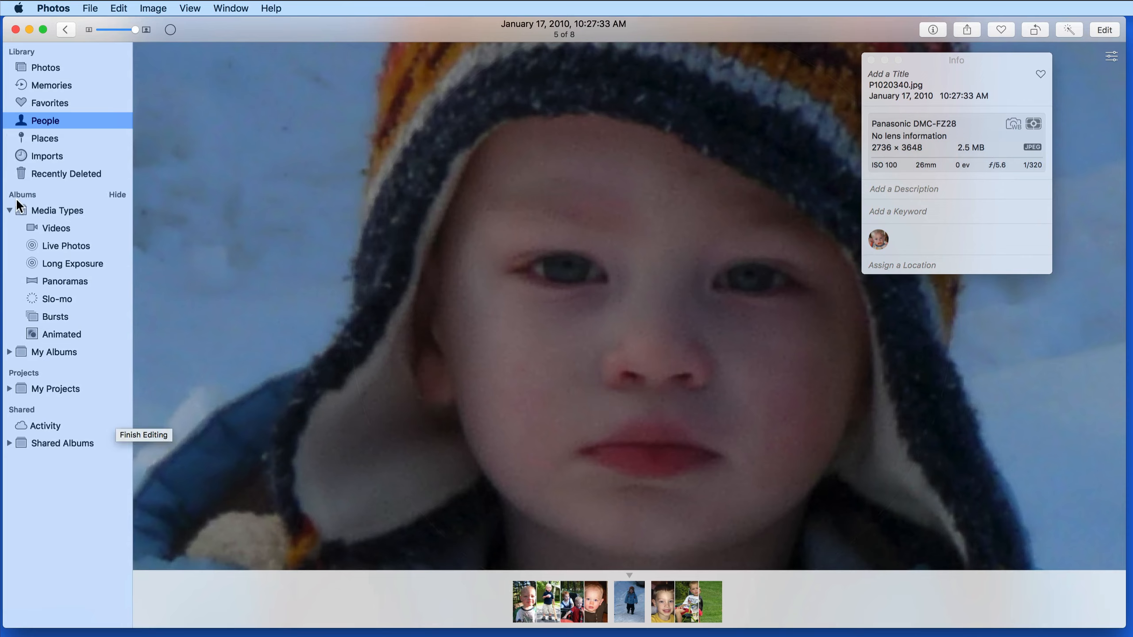
pyautogui.click(53, 71)
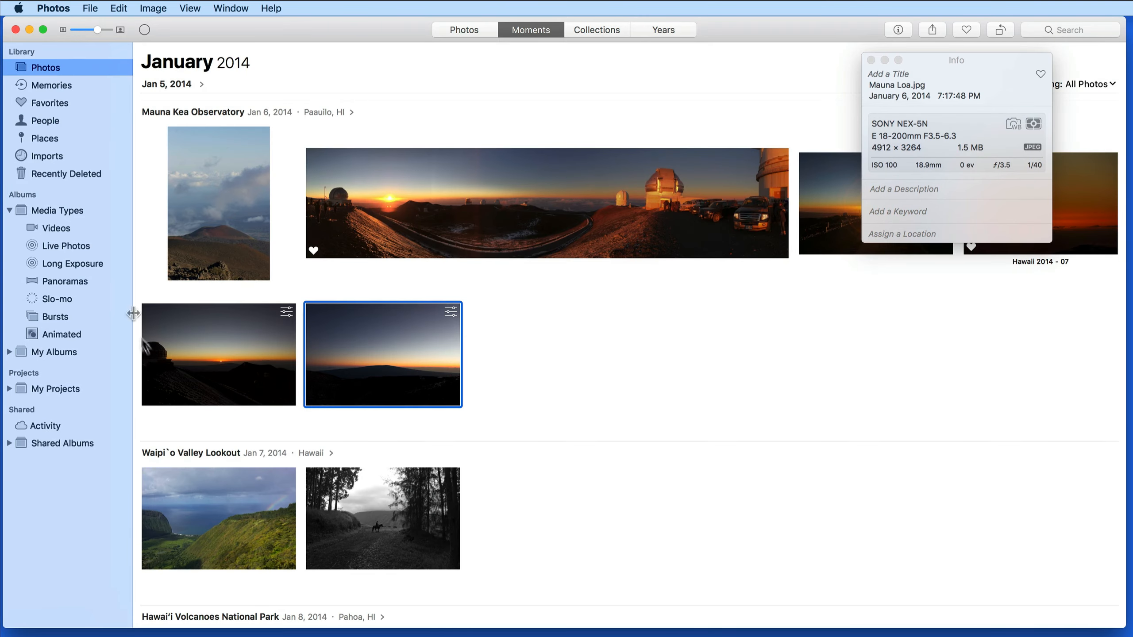
# - Open the observatory sunset RAW photo DSC03407.ARW for editing, and move the Info window clear of the adjustments
pyautogui.doubleClick(184, 321)
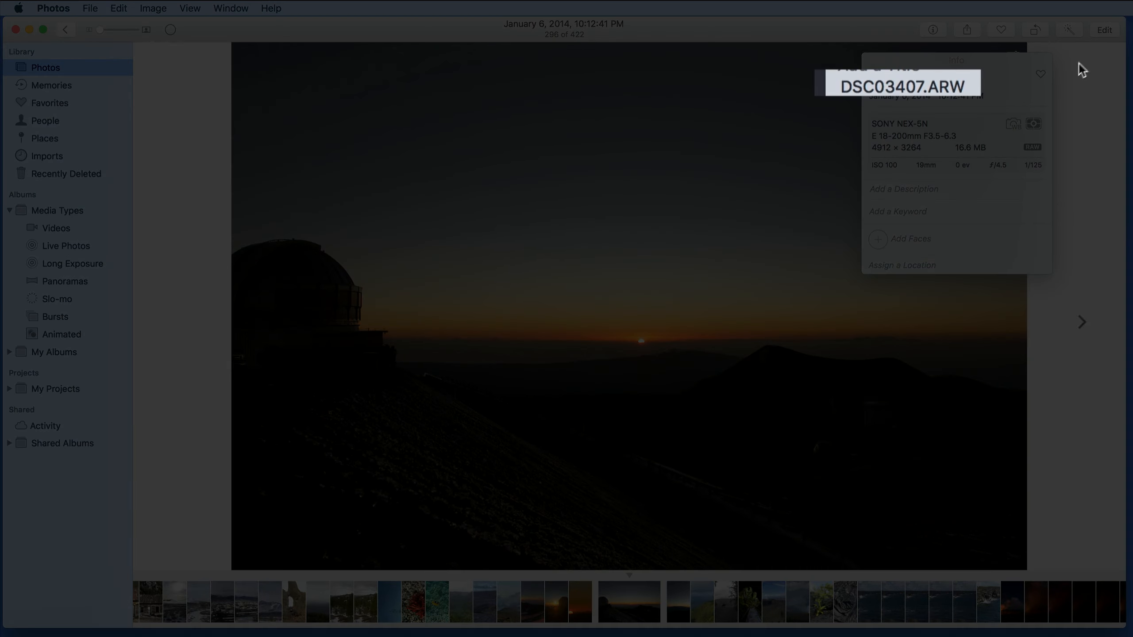
pyautogui.click(1107, 30)
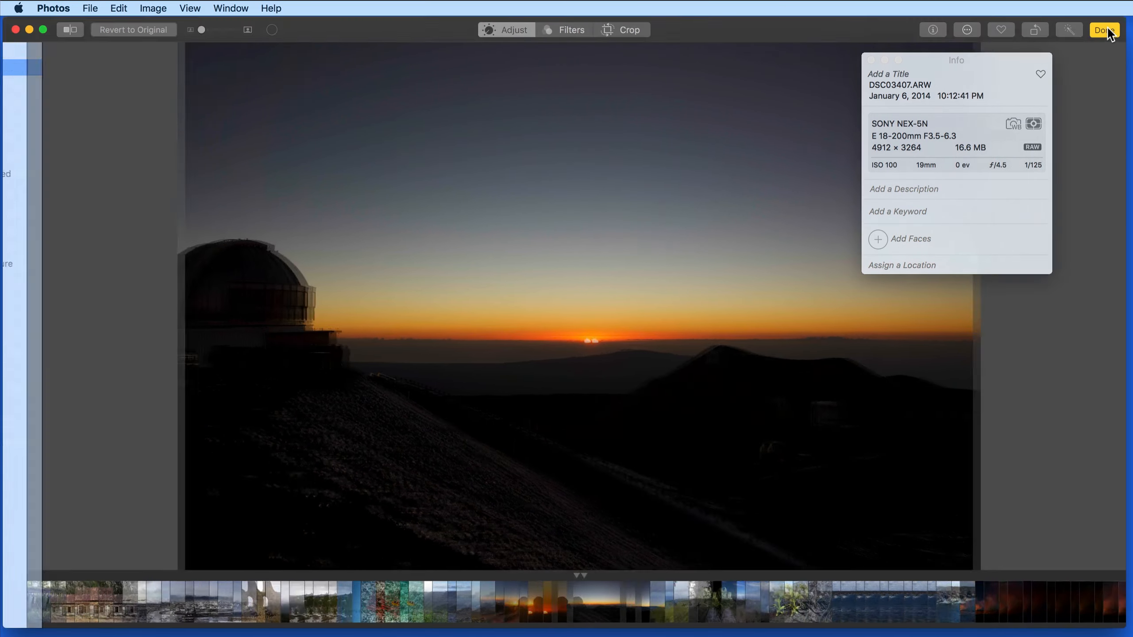
pyautogui.click(1050, 64)
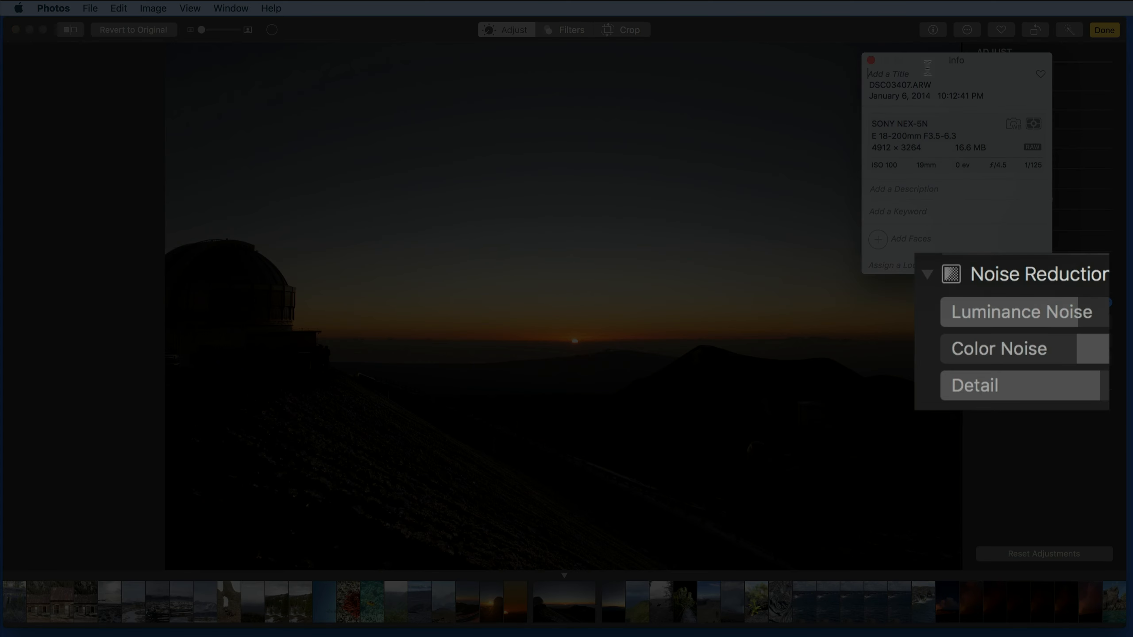
pyautogui.moveTo(1003, 64); pyautogui.dragTo(909, 62)
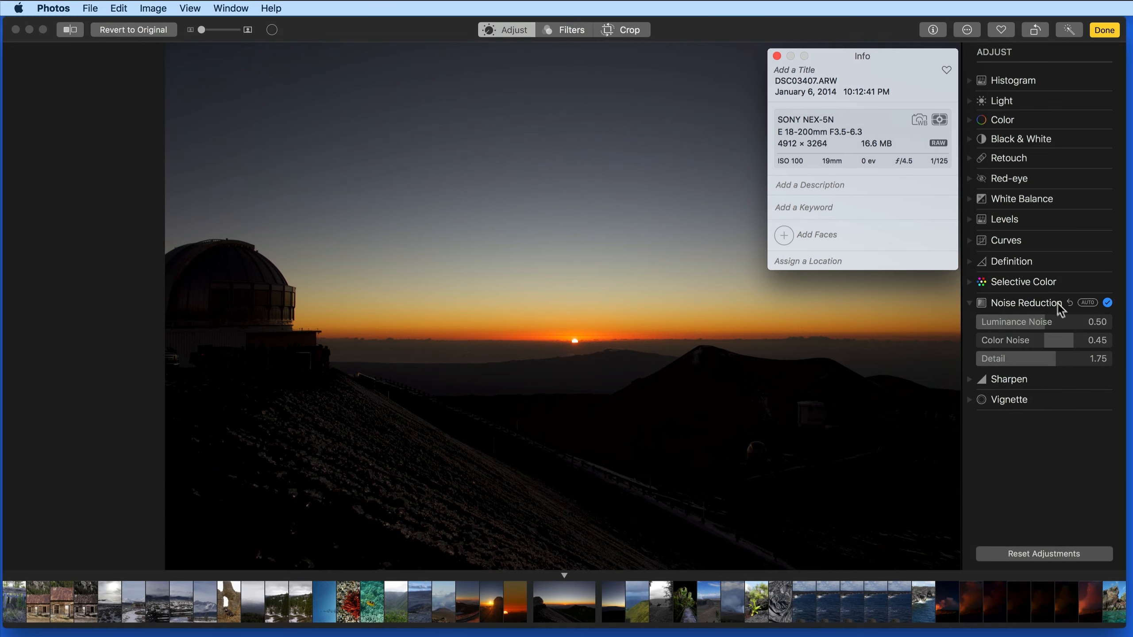
# - Reset Noise Reduction on the observatory RAW photo and close the Info window
pyautogui.click(1069, 303)
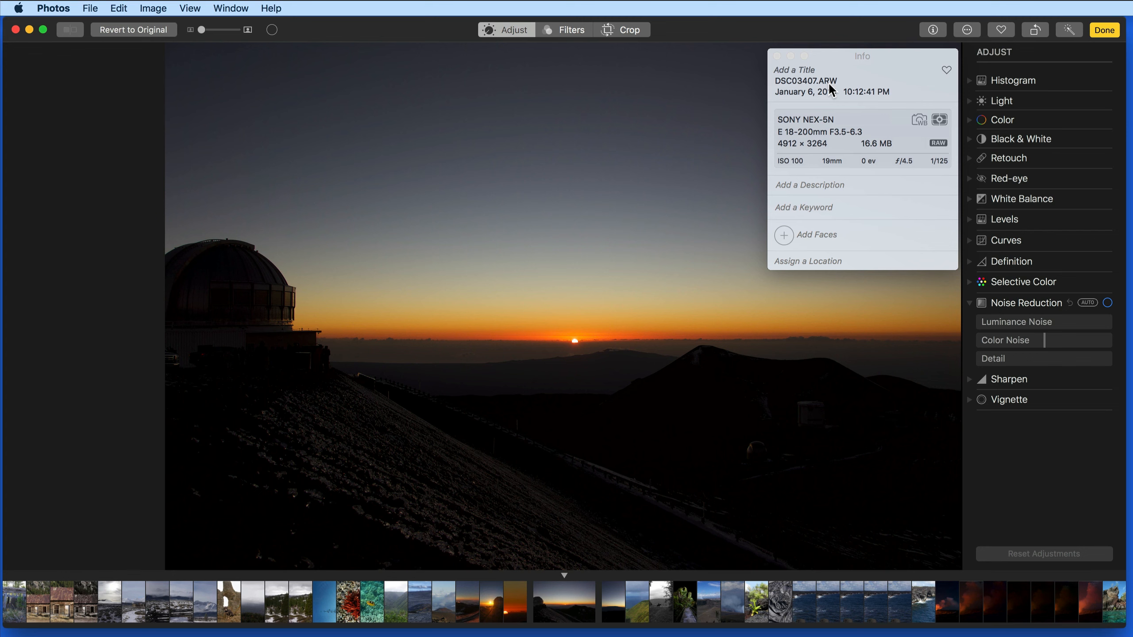
pyautogui.click(777, 56)
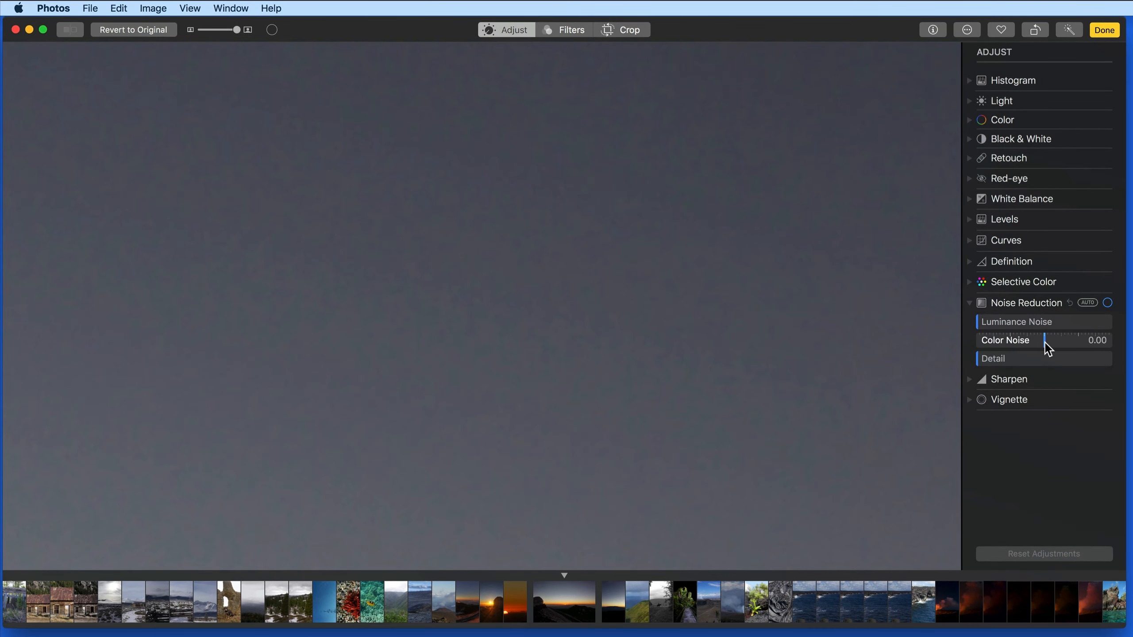
# - Set Noise Reduction on the observatory RAW photo to Luminance Noise 0.38, Color Noise 0.54 and Detail 1.09, and compare it with the adjustment off
pyautogui.moveTo(1047, 349); pyautogui.dragTo(1081, 347)
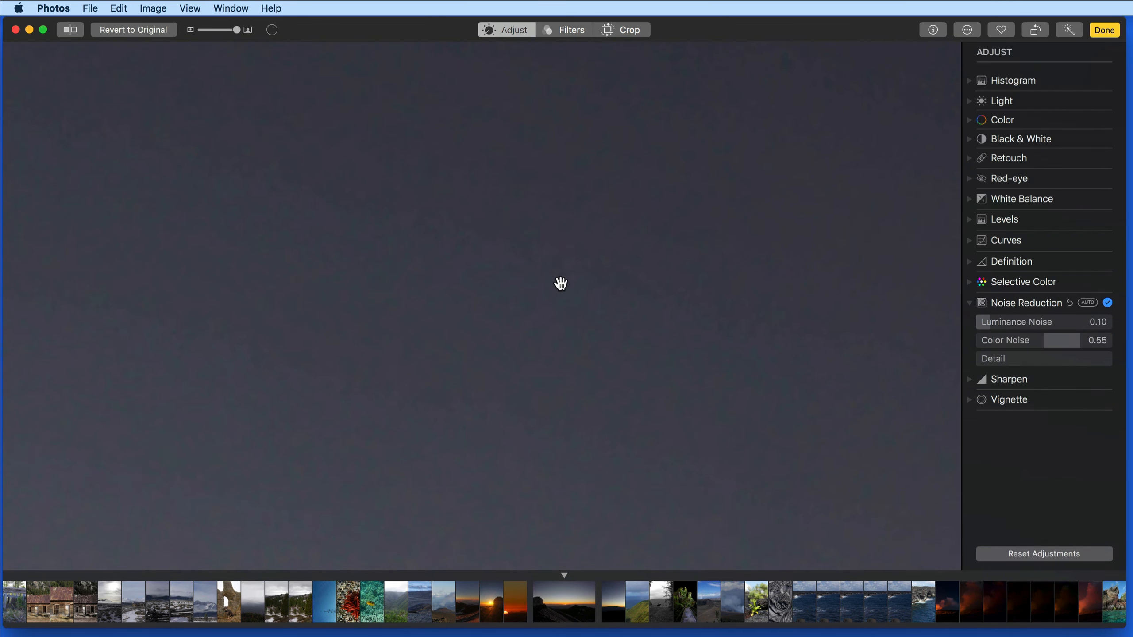
pyautogui.click(1070, 303)
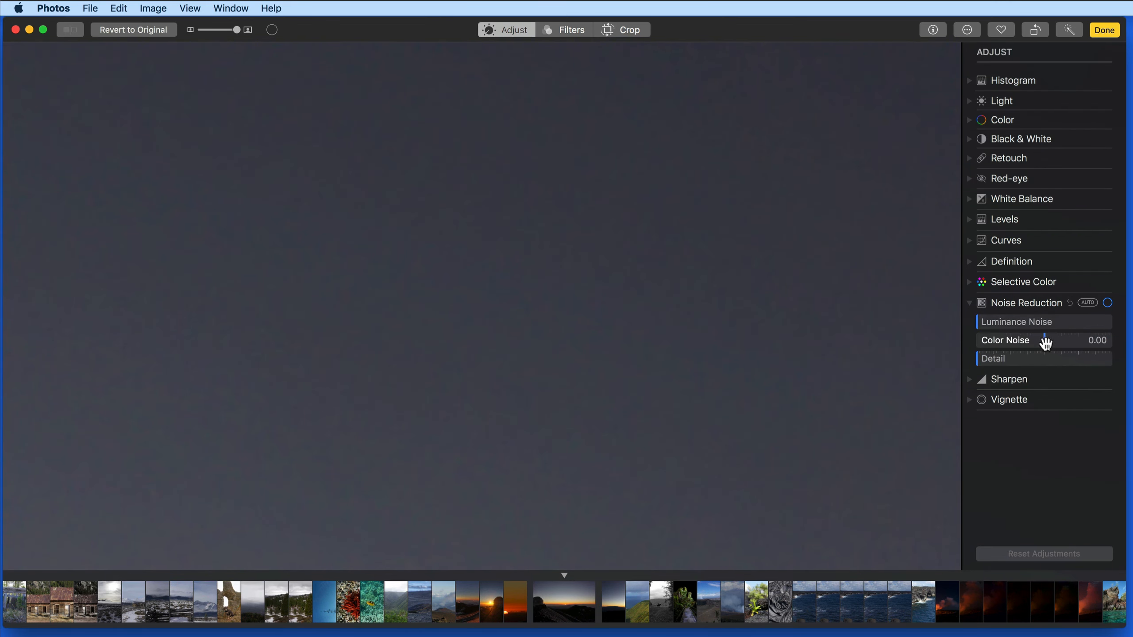
pyautogui.moveTo(1044, 342); pyautogui.dragTo(1077, 340)
pyautogui.moveTo(991, 321); pyautogui.dragTo(1029, 332)
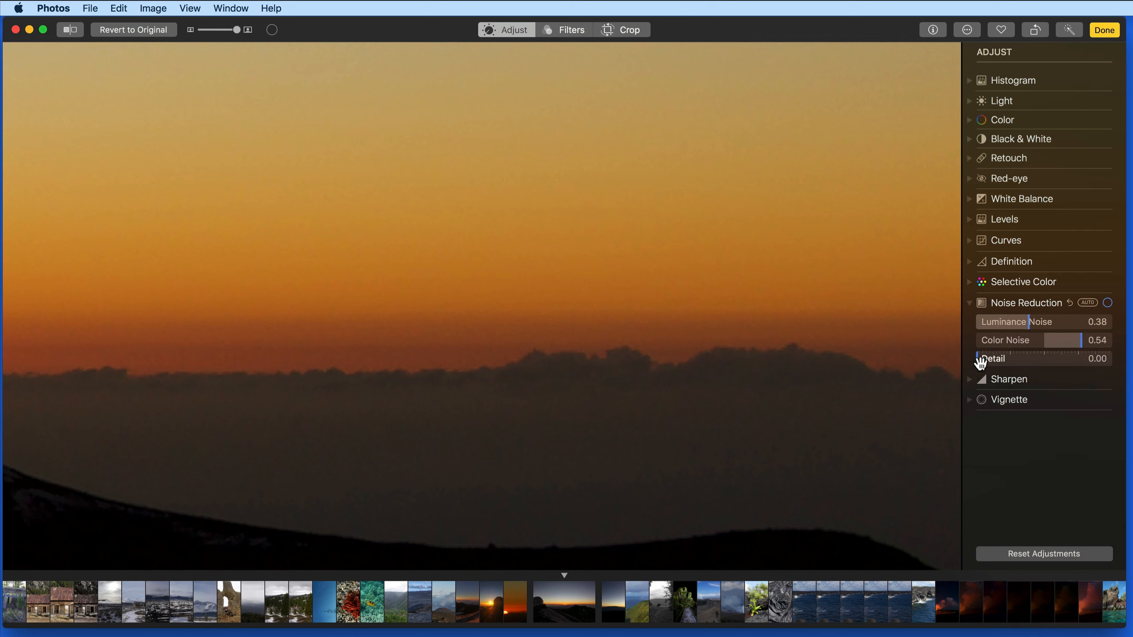
pyautogui.moveTo(980, 363); pyautogui.dragTo(1025, 370)
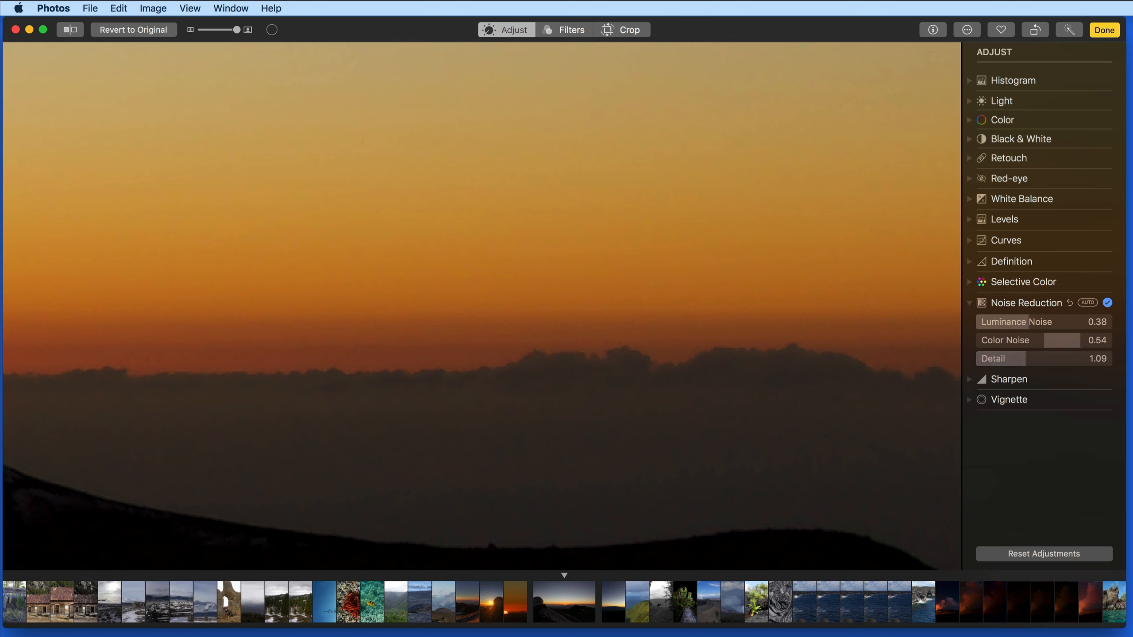
pyautogui.click(1108, 303)
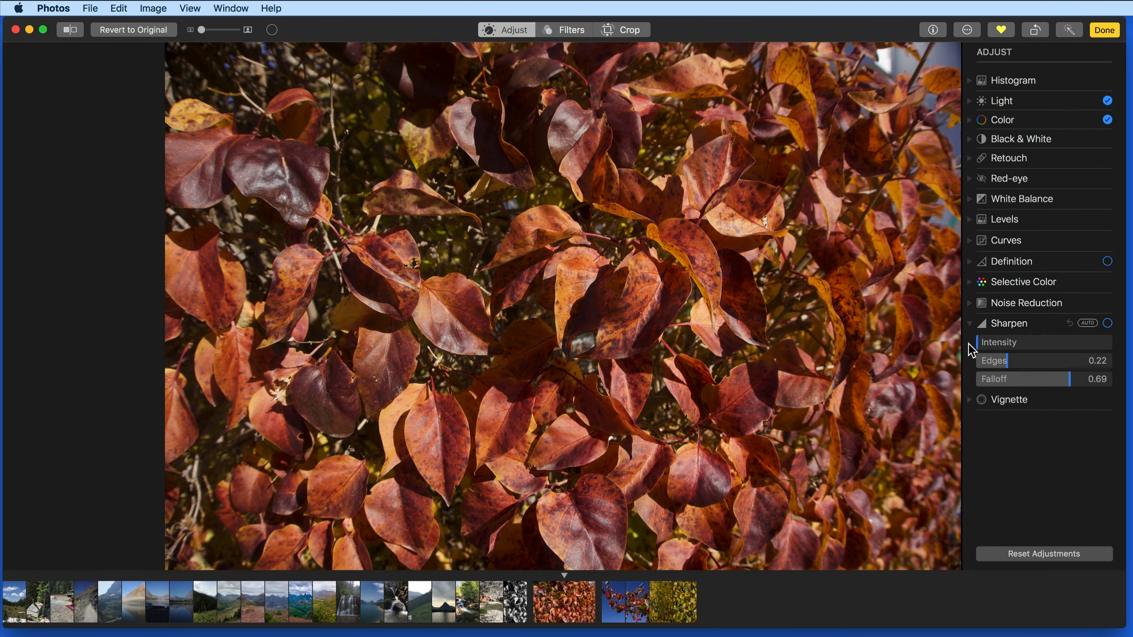
# - Try Sharpen on the autumn leaves photo at Intensity 0.70, Edges 0.49 and Falloff 0.75, and reset it
pyautogui.moveTo(980, 343); pyautogui.dragTo(1075, 344)
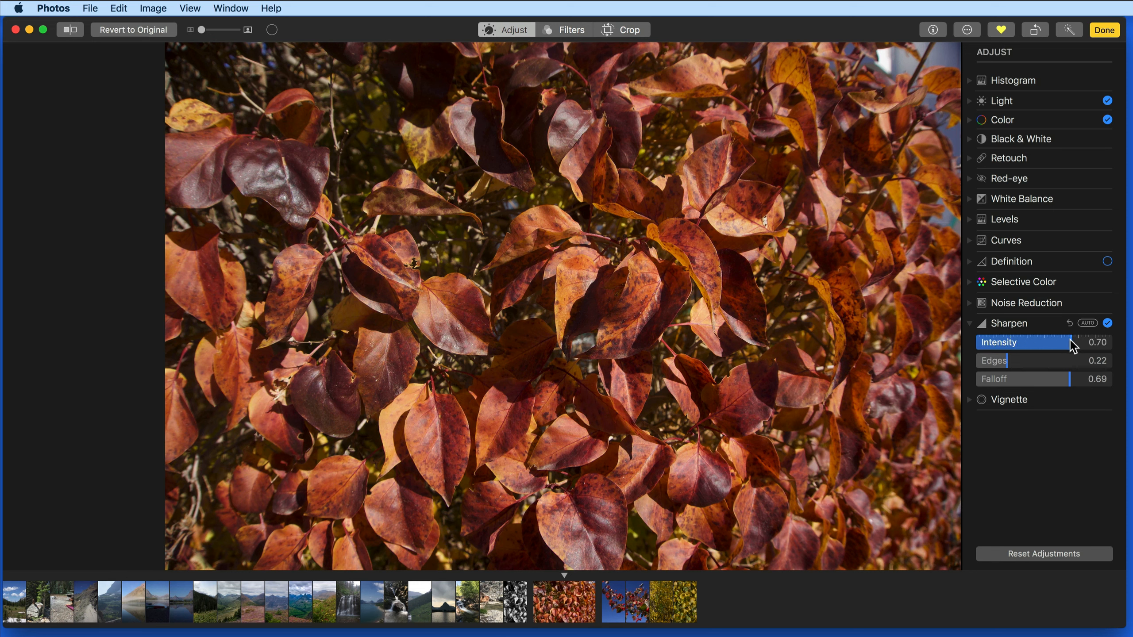
pyautogui.moveTo(1009, 371); pyautogui.dragTo(1042, 365)
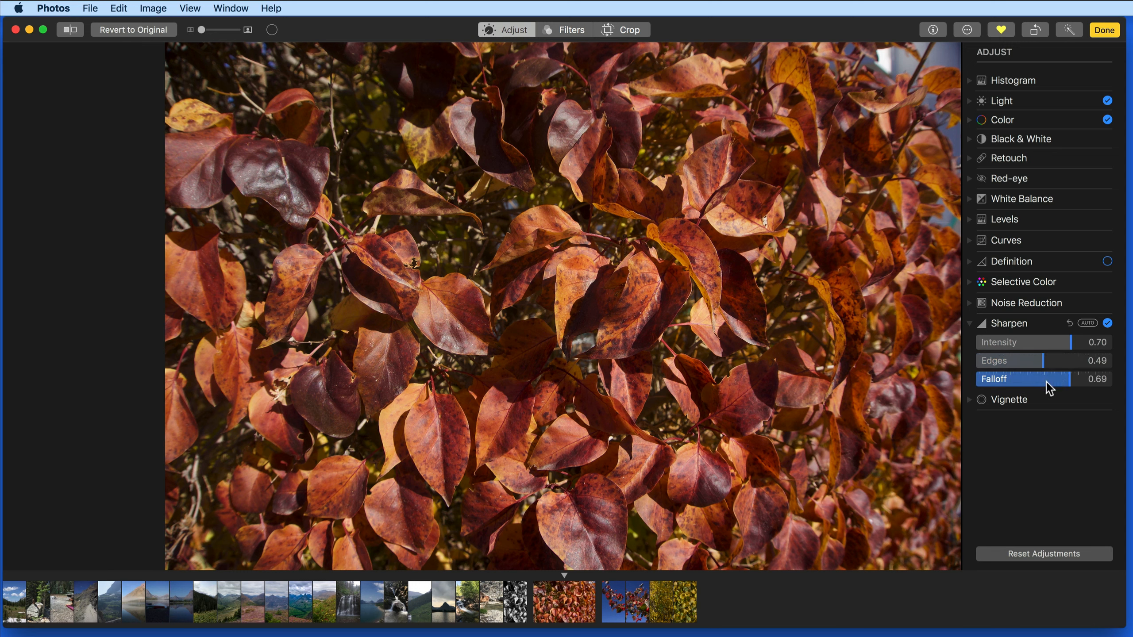
pyautogui.moveTo(1070, 381)
pyautogui.mouseDown()
pyautogui.moveTo(1030, 381)
pyautogui.moveTo(1101, 381)
pyautogui.moveTo(1053, 382)
pyautogui.moveTo(1097, 381)
pyautogui.moveTo(1055, 381)
pyautogui.moveTo(1079, 382)
pyautogui.mouseUp()
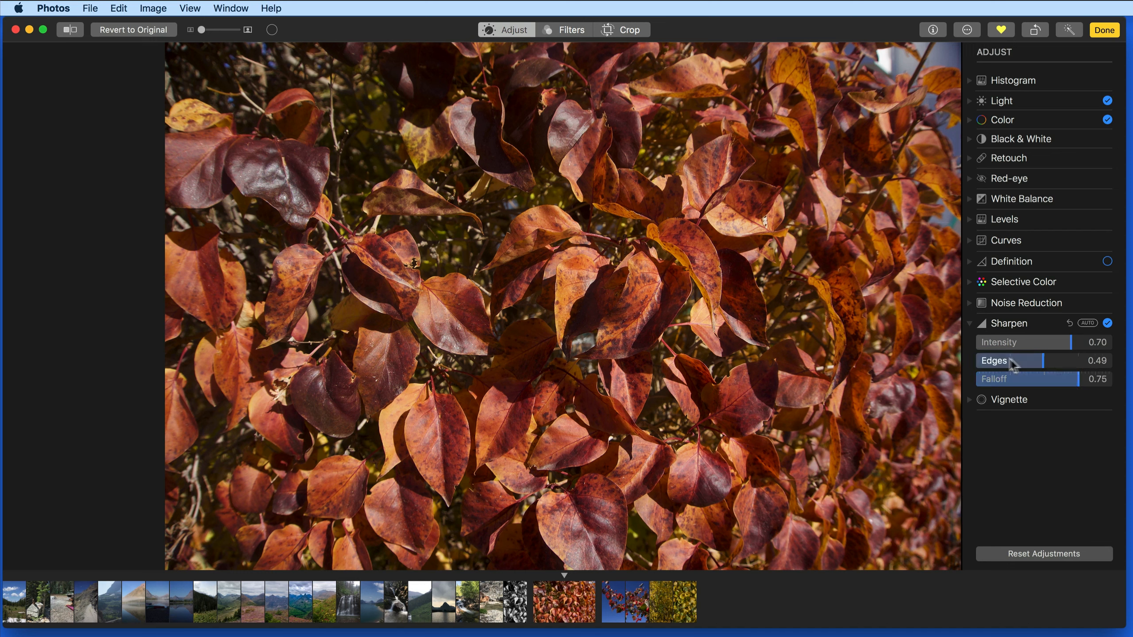
pyautogui.click(1070, 323)
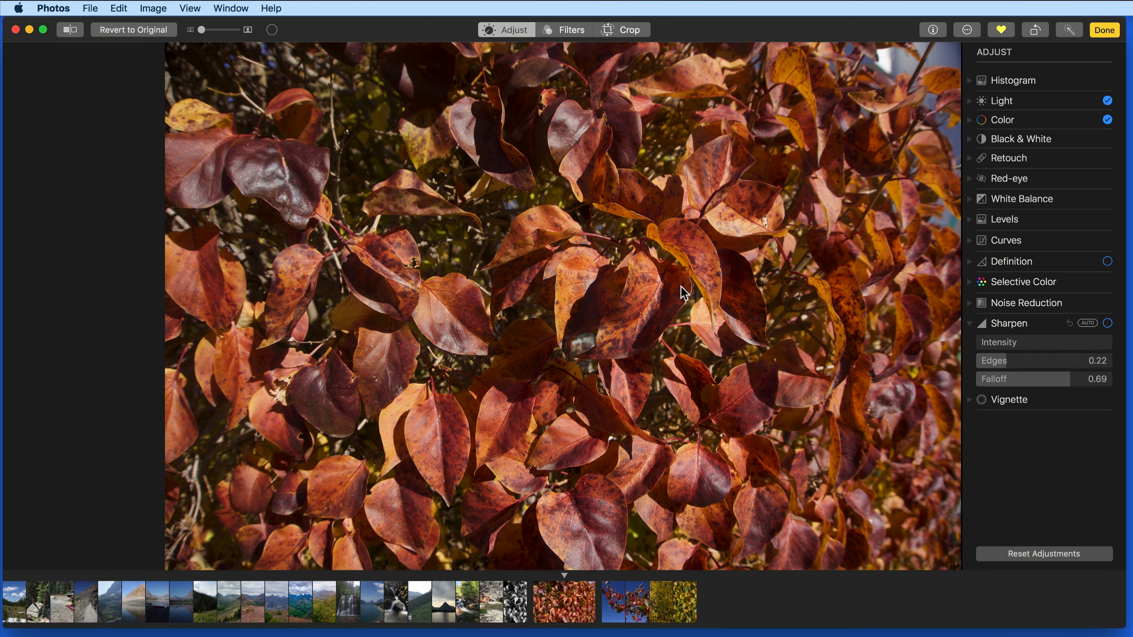
# - Sharpen the leaves close up with Intensity 0.69, Edges 0.55 and Falloff 0.78, and compare the result with sharpening off
pyautogui.scroll(10, 682, 287)
pyautogui.scroll(4, 611, 267)
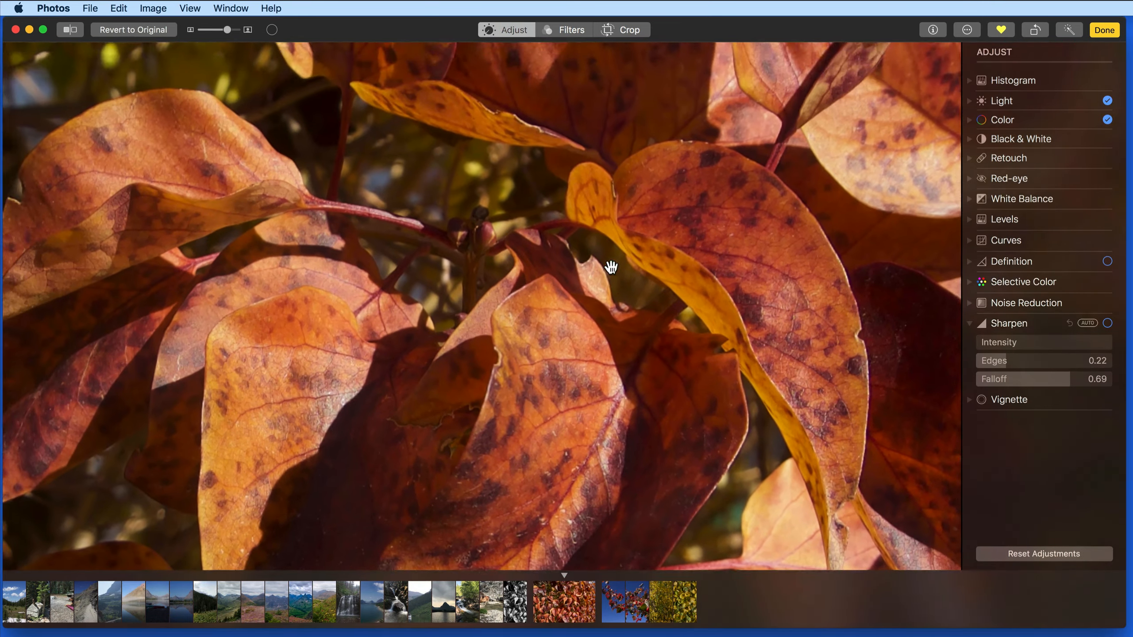
pyautogui.scroll(-2, 612, 267)
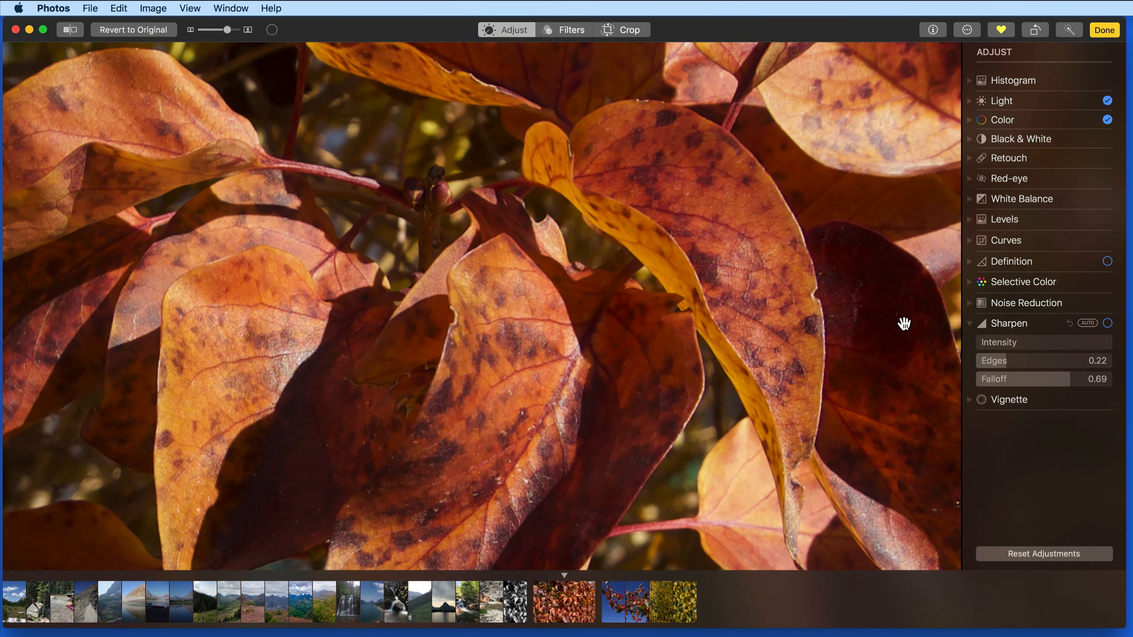
pyautogui.moveTo(978, 342); pyautogui.dragTo(1069, 349)
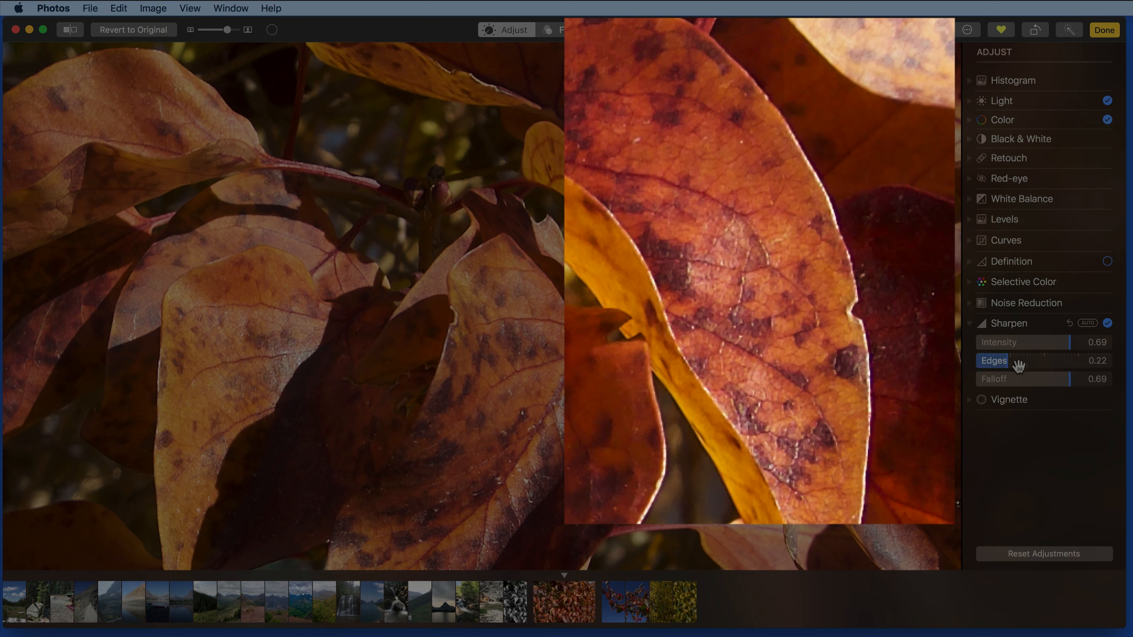
pyautogui.moveTo(1007, 362); pyautogui.dragTo(1080, 379)
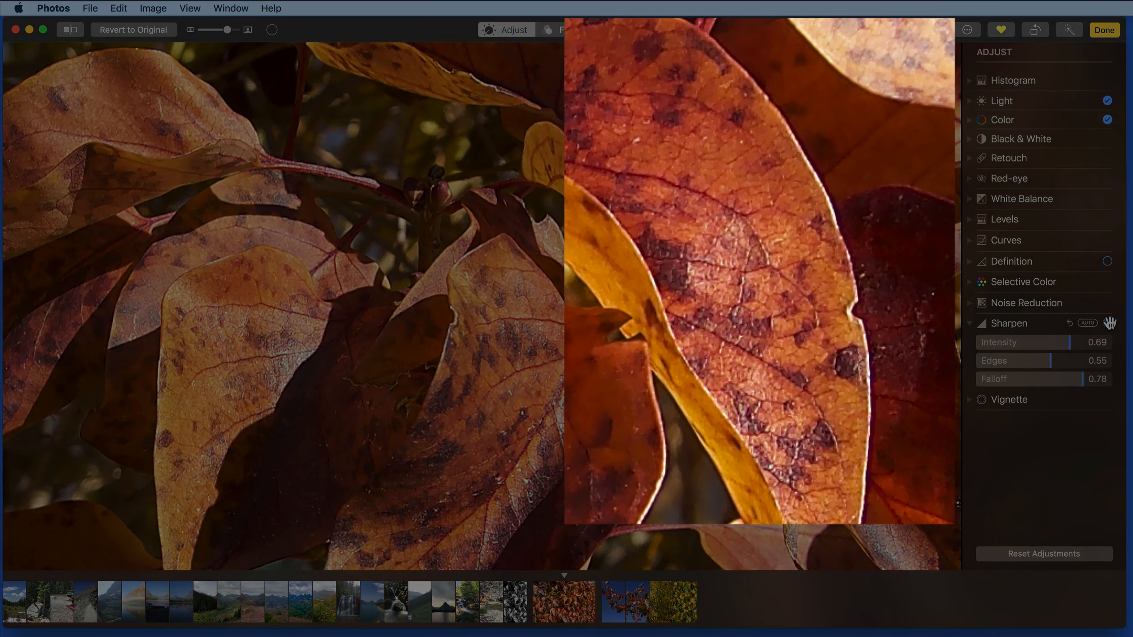
pyautogui.click(1110, 323)
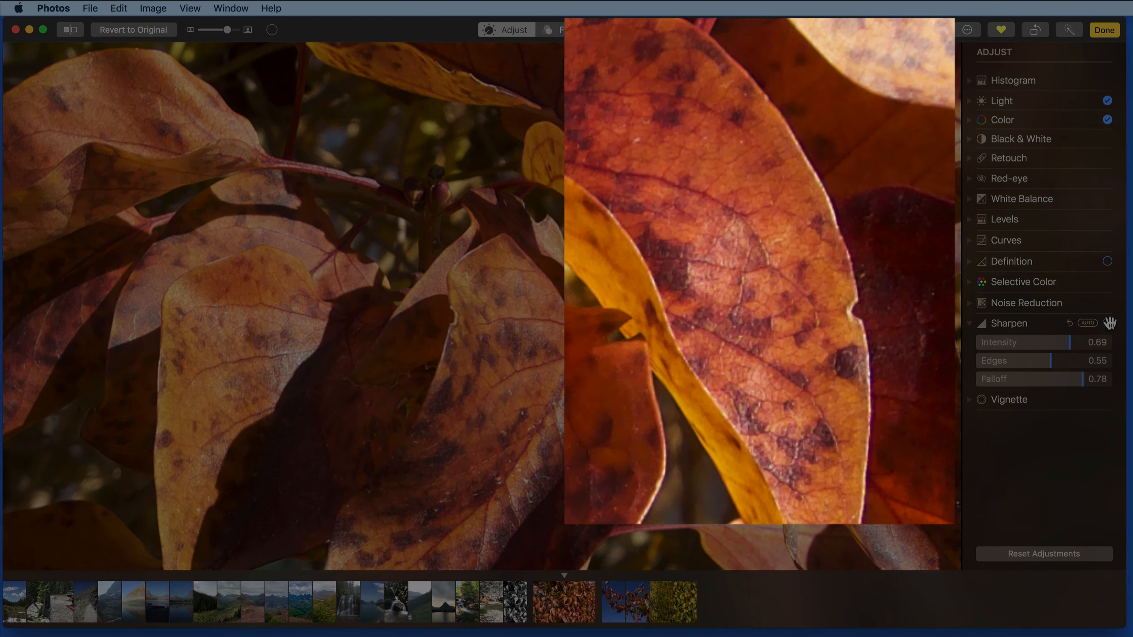
pyautogui.click(1109, 322)
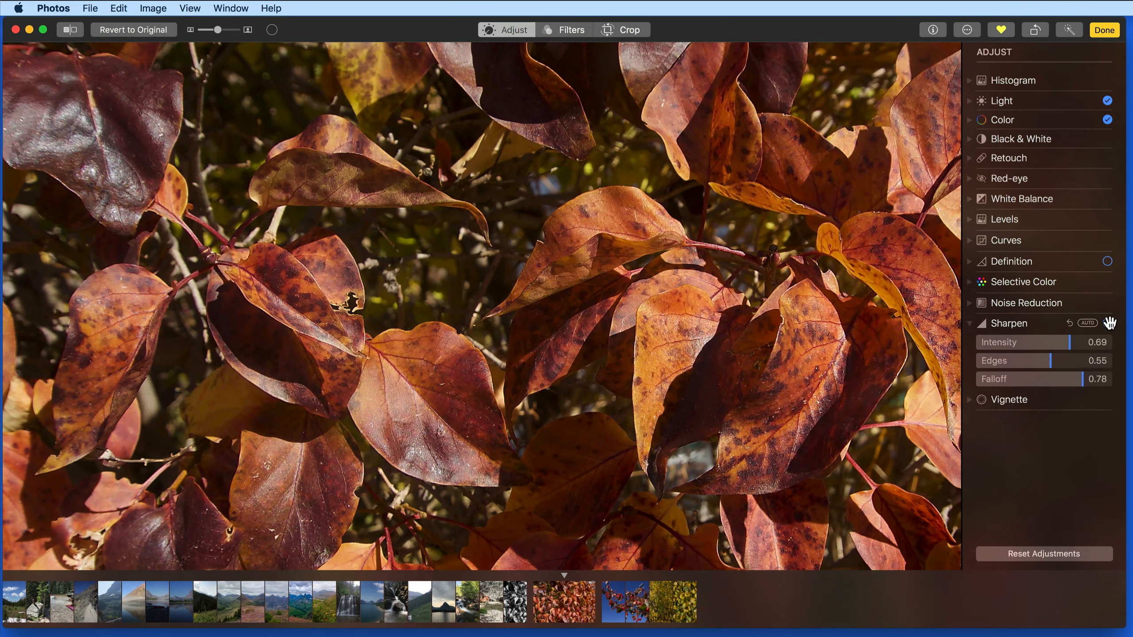
pyautogui.click(1108, 323)
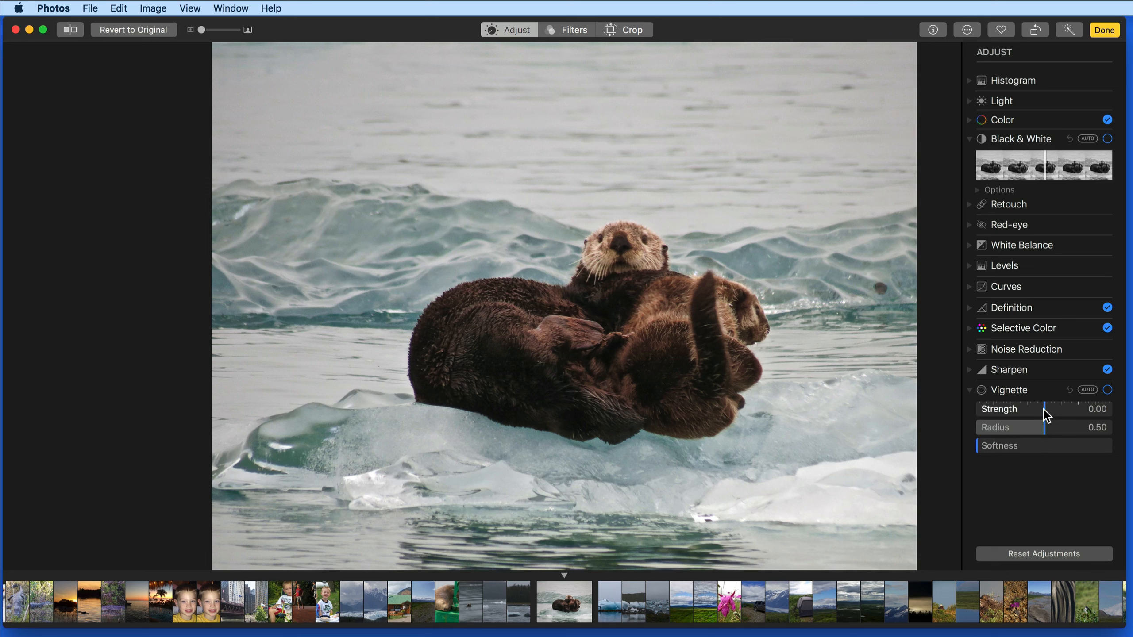
# - Try a vignette on the sea otter photo with Strength 0.77, Radius 0.65 and Softness 0.20
pyautogui.moveTo(1044, 410); pyautogui.dragTo(1065, 427)
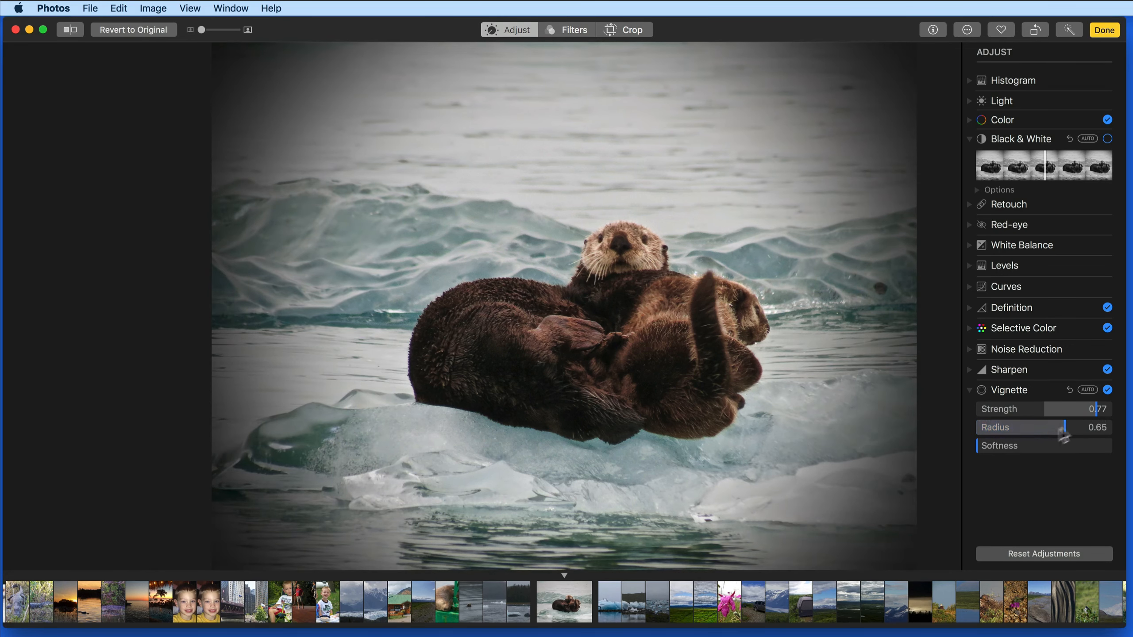
pyautogui.moveTo(979, 445); pyautogui.dragTo(1042, 450)
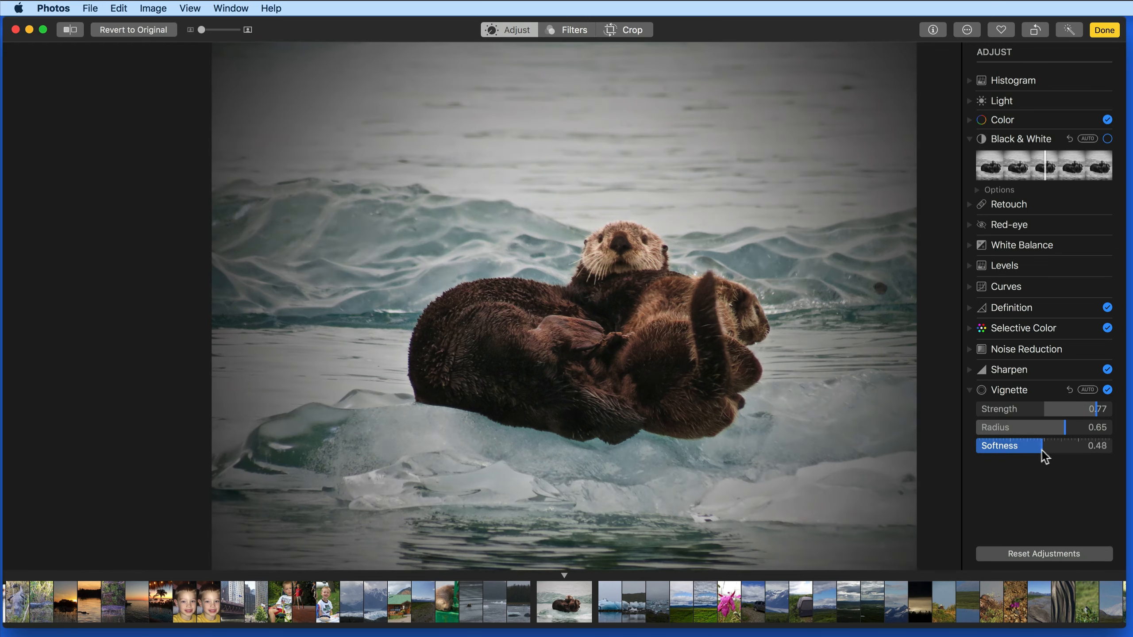
pyautogui.moveTo(1046, 458); pyautogui.dragTo(1004, 448)
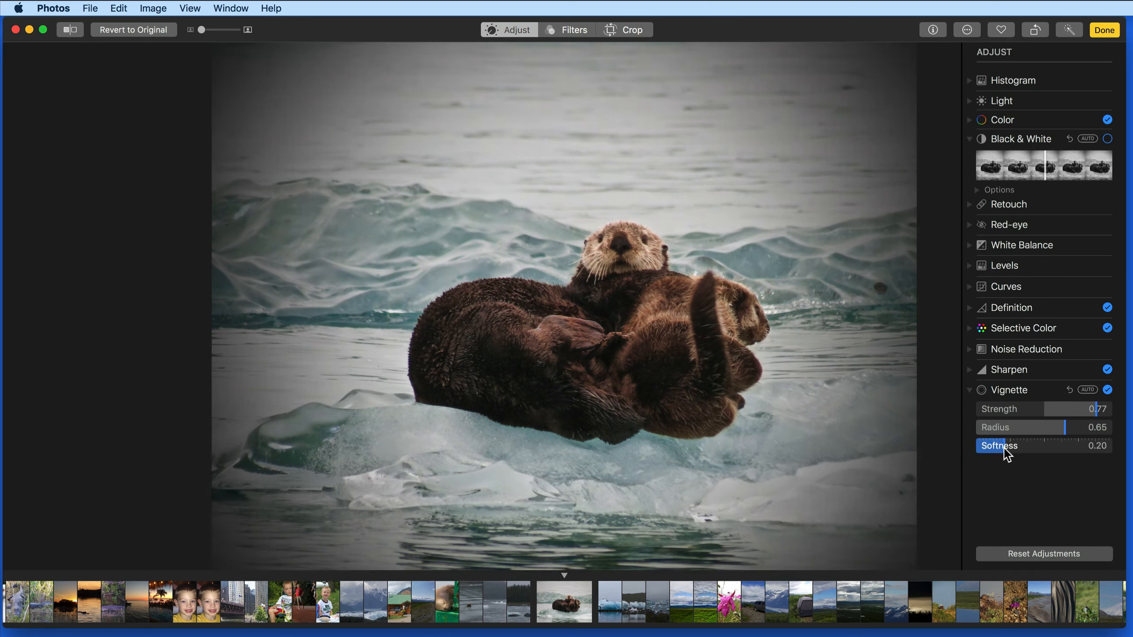
# - Push the otter photo's vignette to Strength 1.00 and Radius 1.00 with no Softness, and compare it with the adjustment off
pyautogui.moveTo(1064, 428); pyautogui.dragTo(1121, 415)
pyautogui.moveTo(1004, 449); pyautogui.dragTo(937, 446)
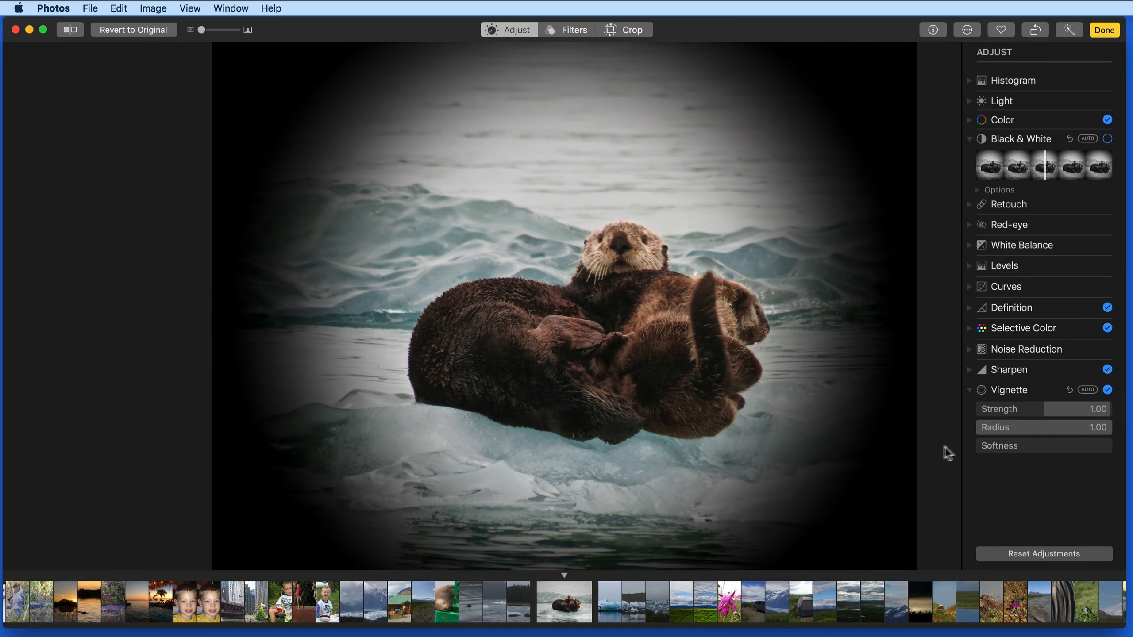
pyautogui.click(1108, 390)
pyautogui.click(1108, 389)
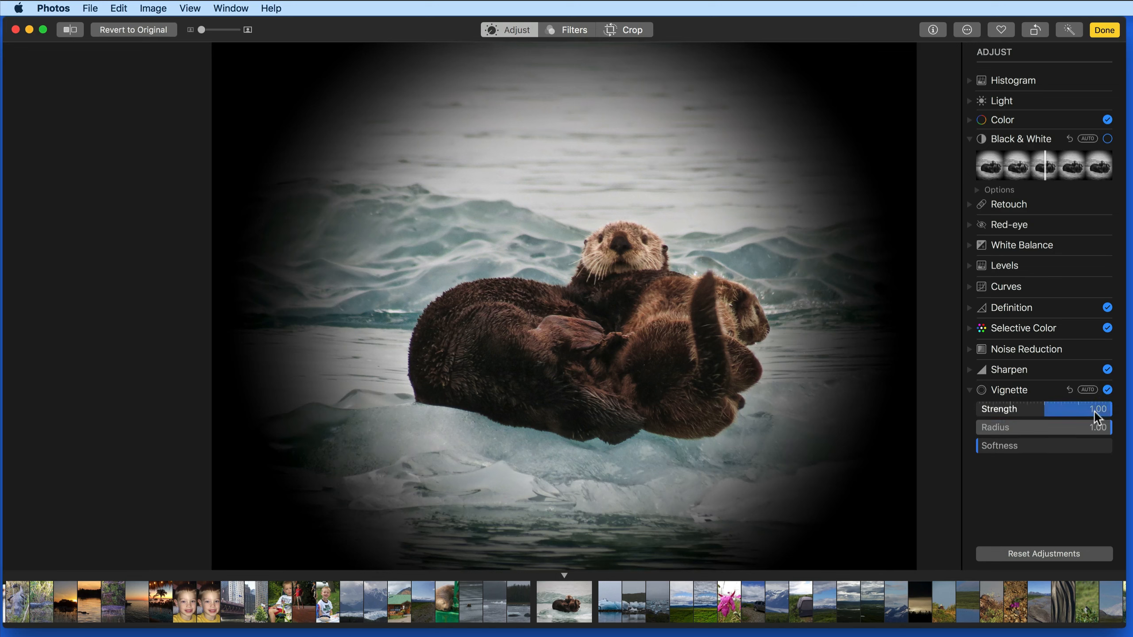
# - Set the otter photo's vignette to Strength 0.81, Radius 0.74 and Softness 0.14, and compare it with the adjustment off
pyautogui.moveTo(1103, 411); pyautogui.dragTo(1084, 410)
pyautogui.click(1076, 429)
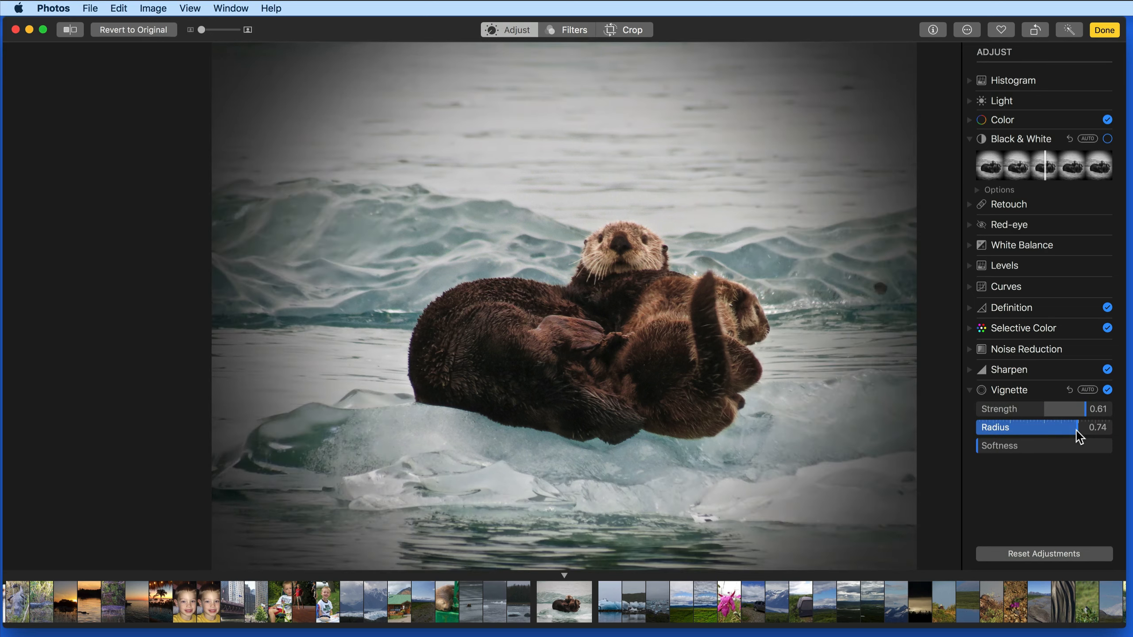
pyautogui.click(996, 448)
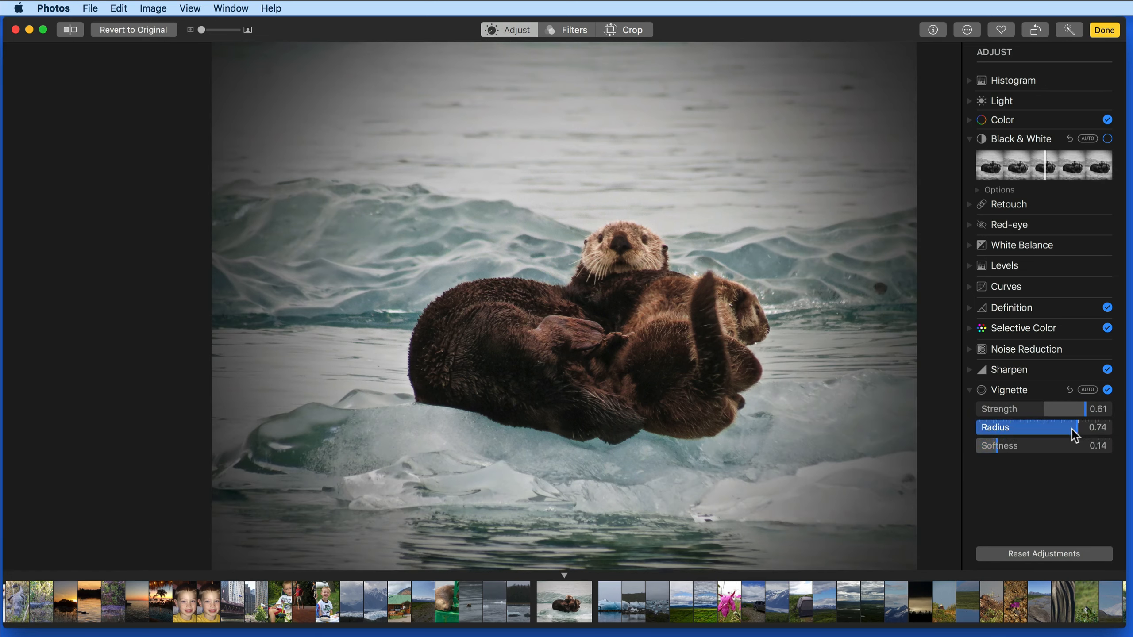
pyautogui.moveTo(1087, 411); pyautogui.dragTo(1097, 412)
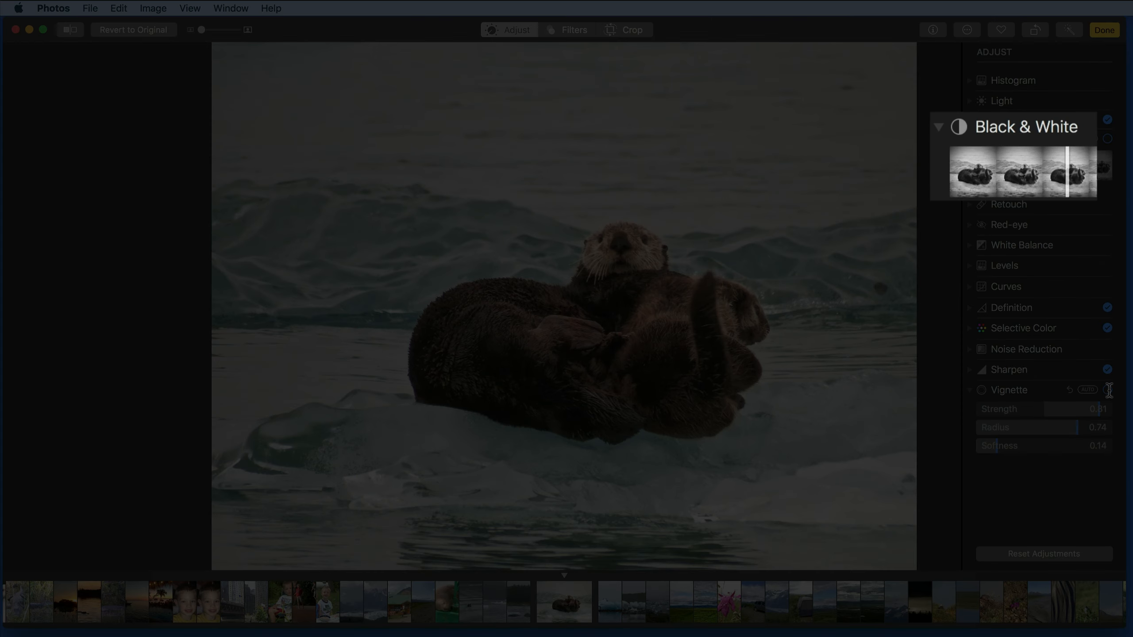
pyautogui.click(1109, 390)
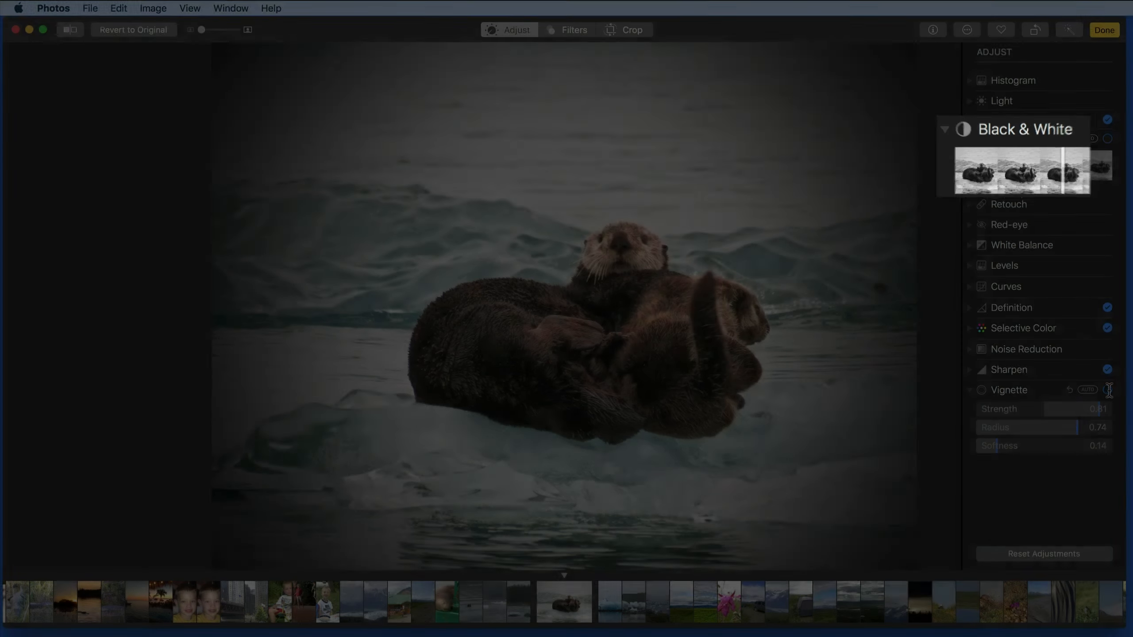
pyautogui.click(1110, 390)
pyautogui.click(1109, 390)
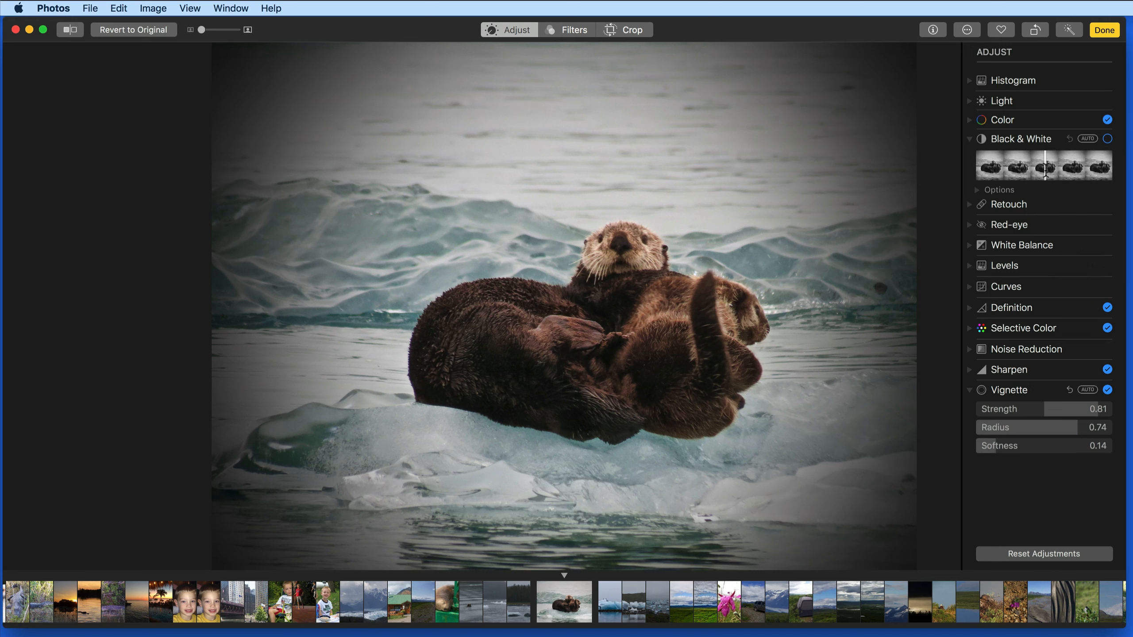
# - Convert the otter photo to black and white and set the overall Black & White amount slightly below the midpoint
pyautogui.click(1045, 170)
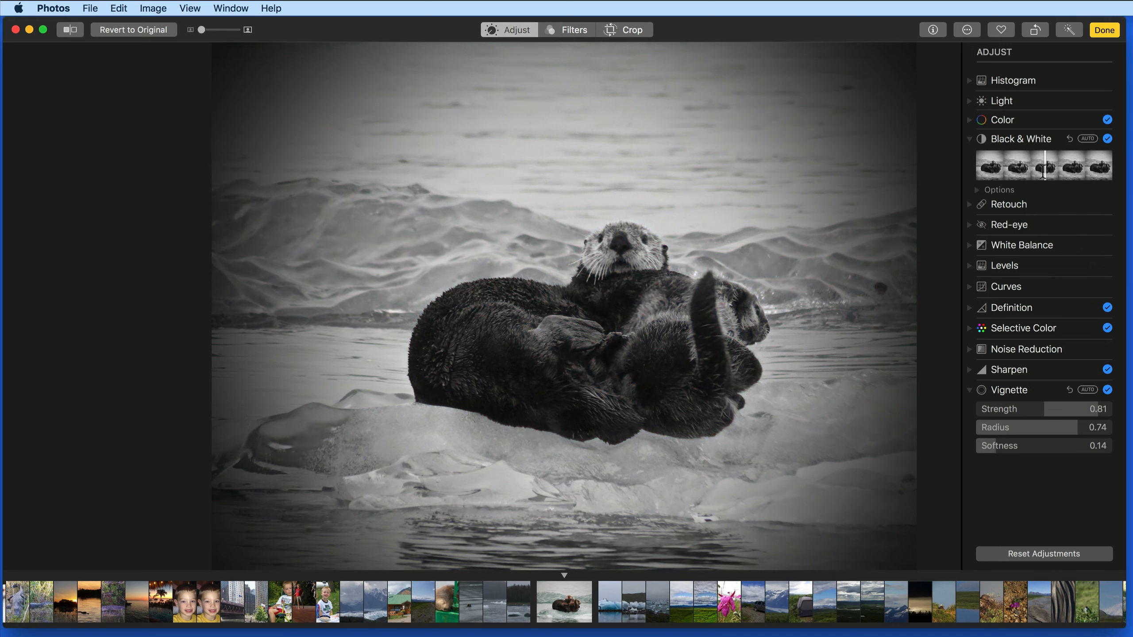
pyautogui.moveTo(1044, 170); pyautogui.dragTo(1035, 174)
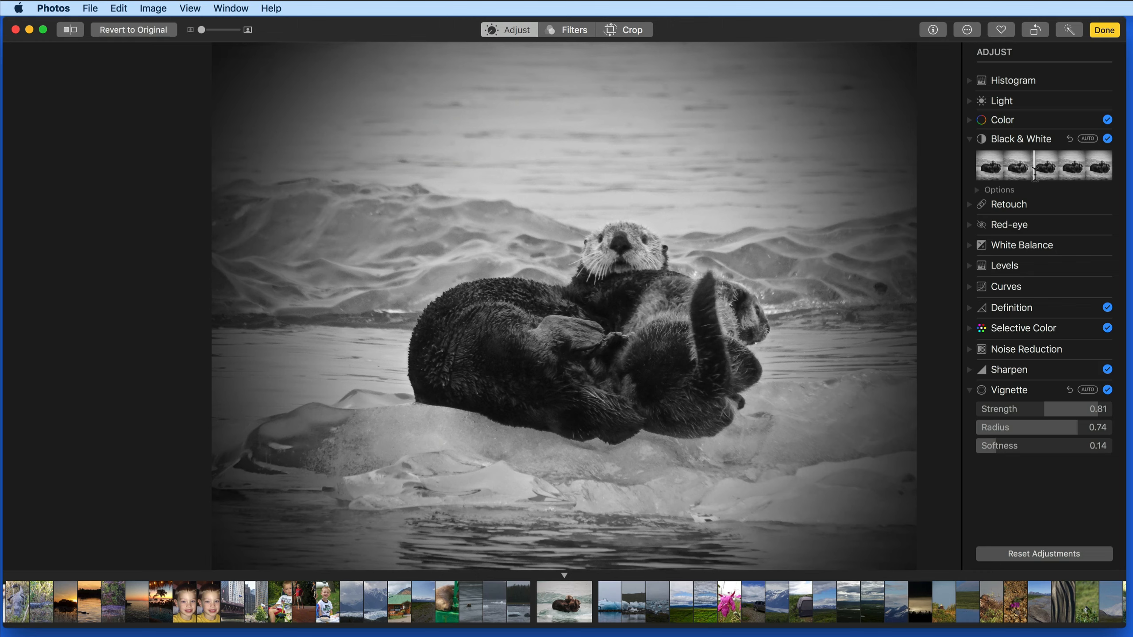